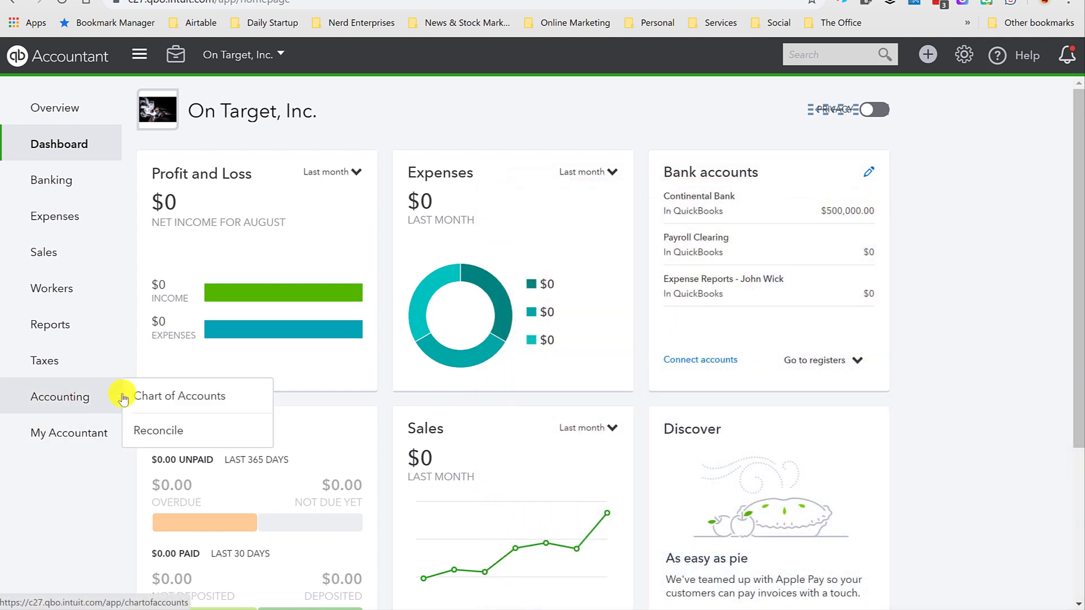
Inspect the Expense Reports Credit Card account (0.00 balance) in the Chart of Accounts, then open the Create menu
left_click(148, 401)
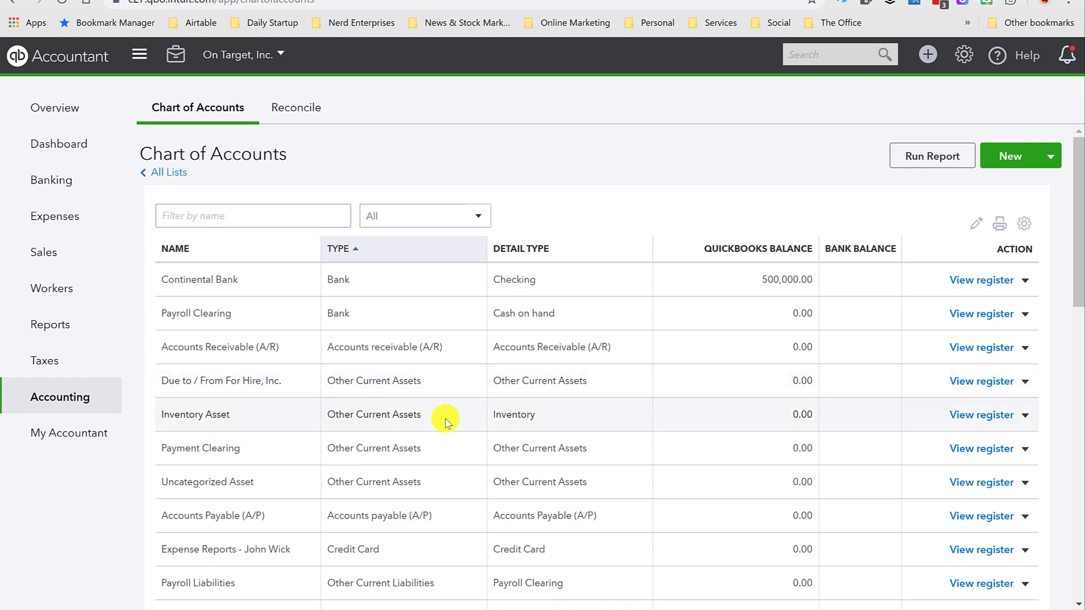
scroll(445, 419, "down", 5)
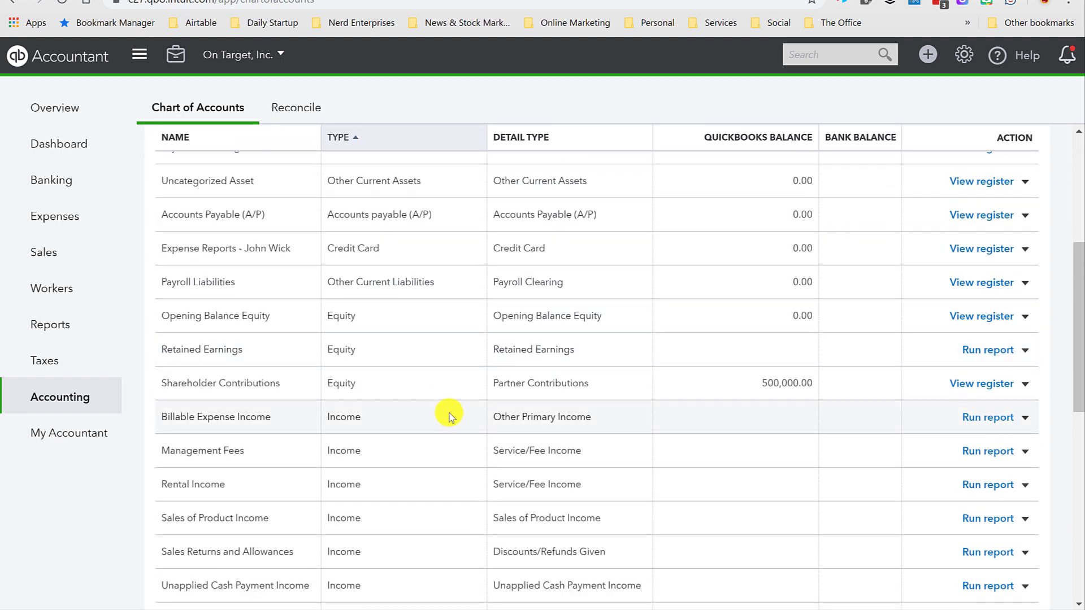
left_click_drag(384, 256, 329, 251)
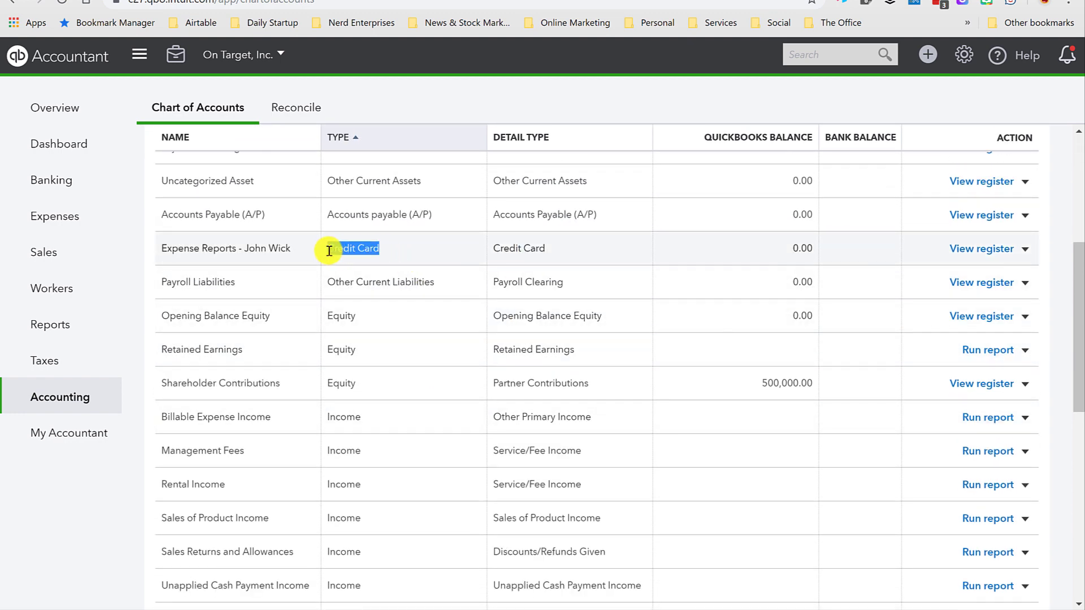
left_click(280, 247)
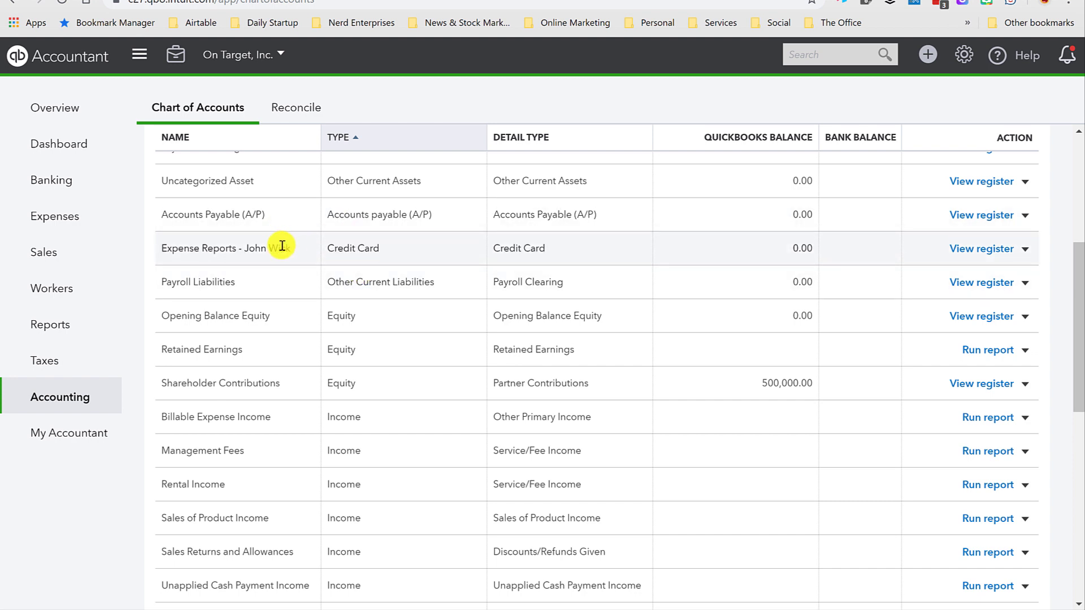
left_click_drag(245, 247, 300, 251)
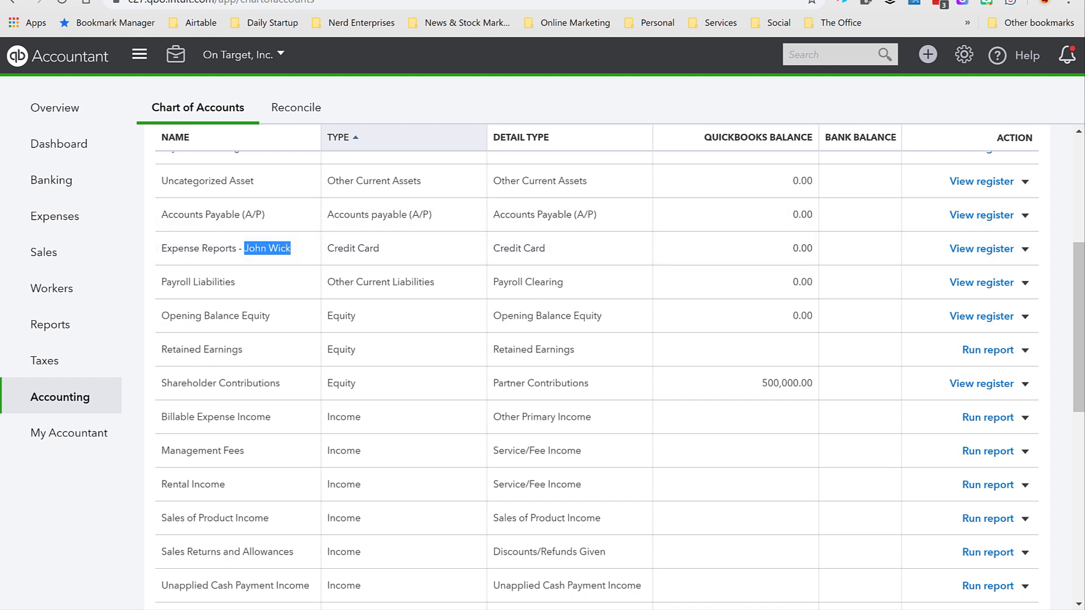
left_click(928, 55)
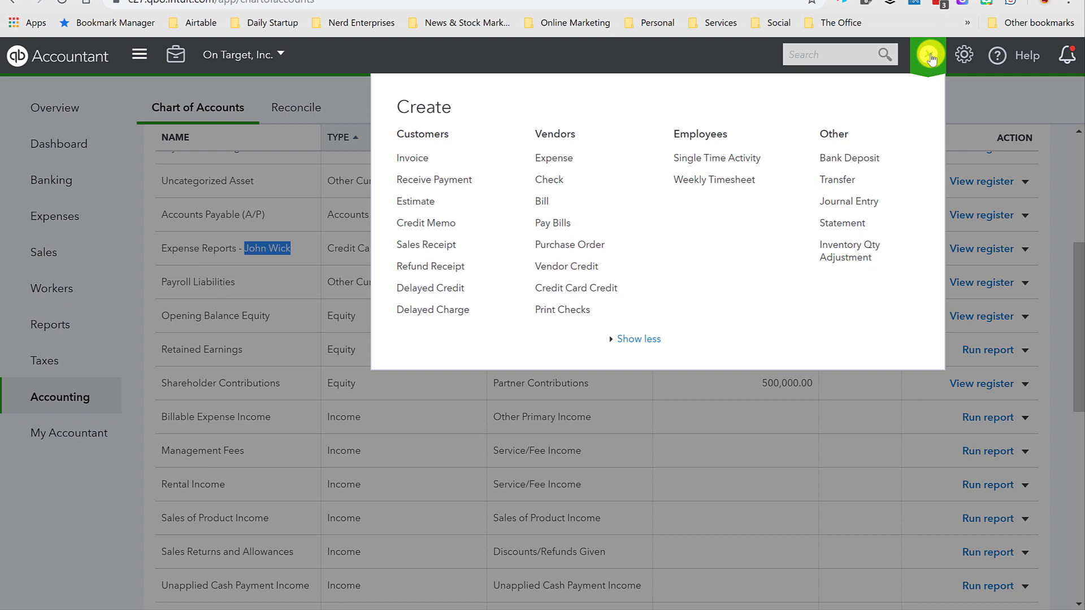
Start an expense paid from Expense Reports, review its payee, category, amount and memo fields, then close it
left_click(549, 160)
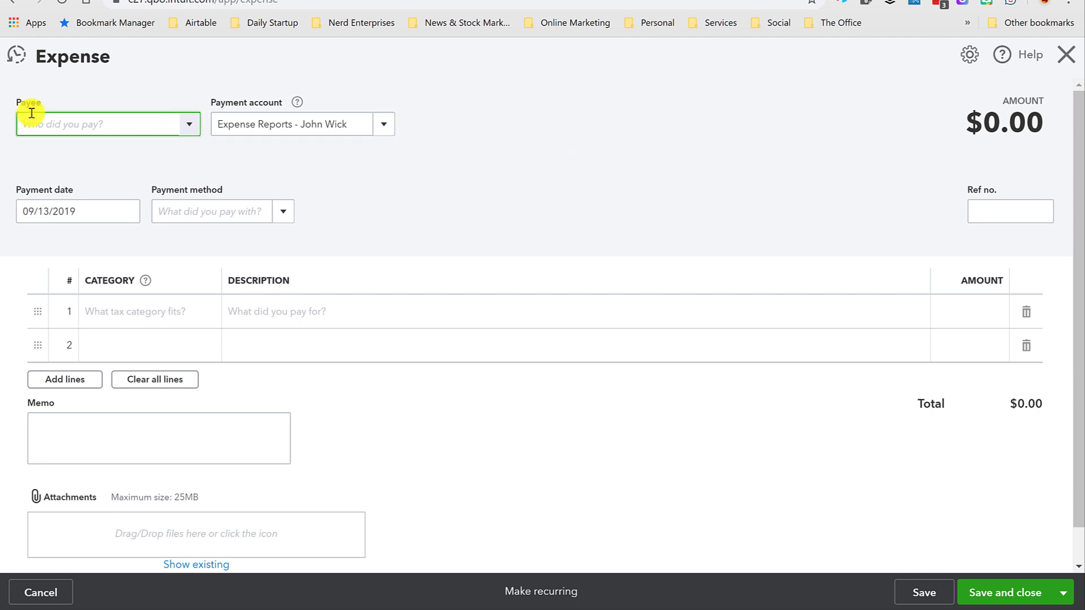
left_click(342, 127)
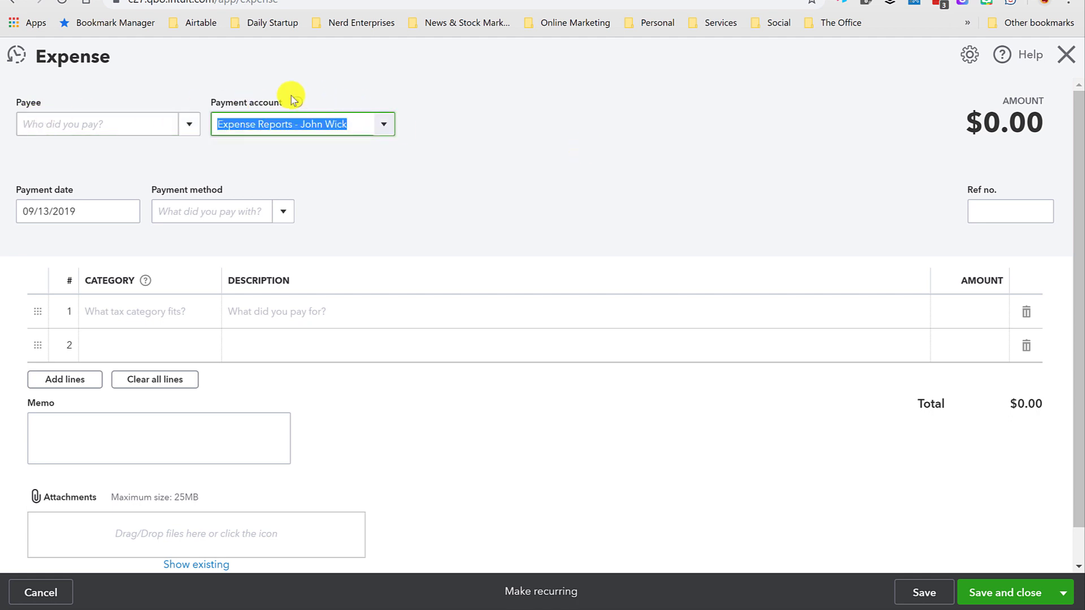
left_click(62, 129)
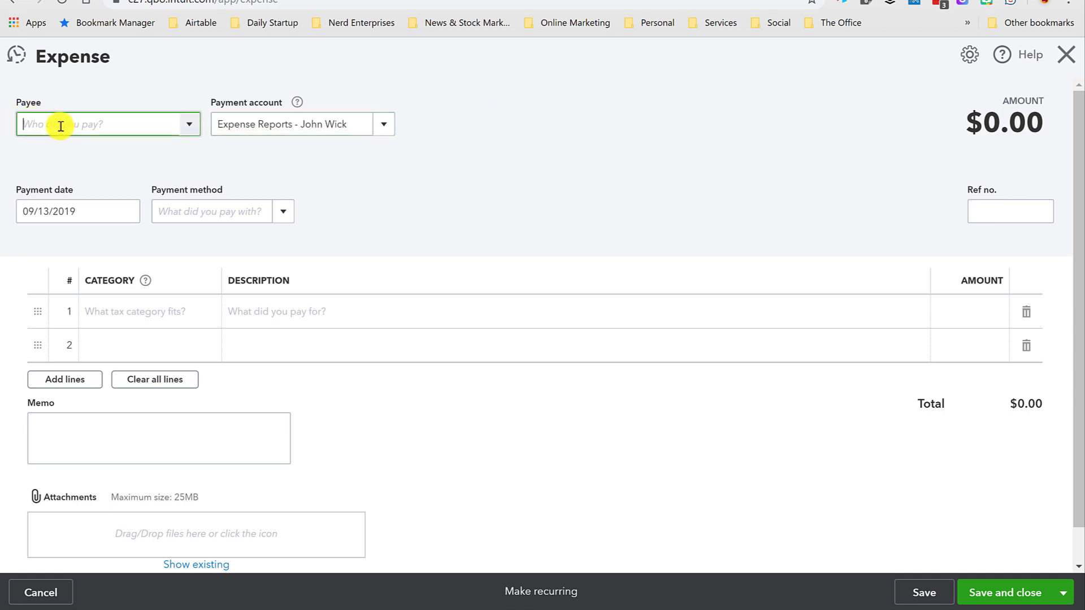
left_click(109, 311)
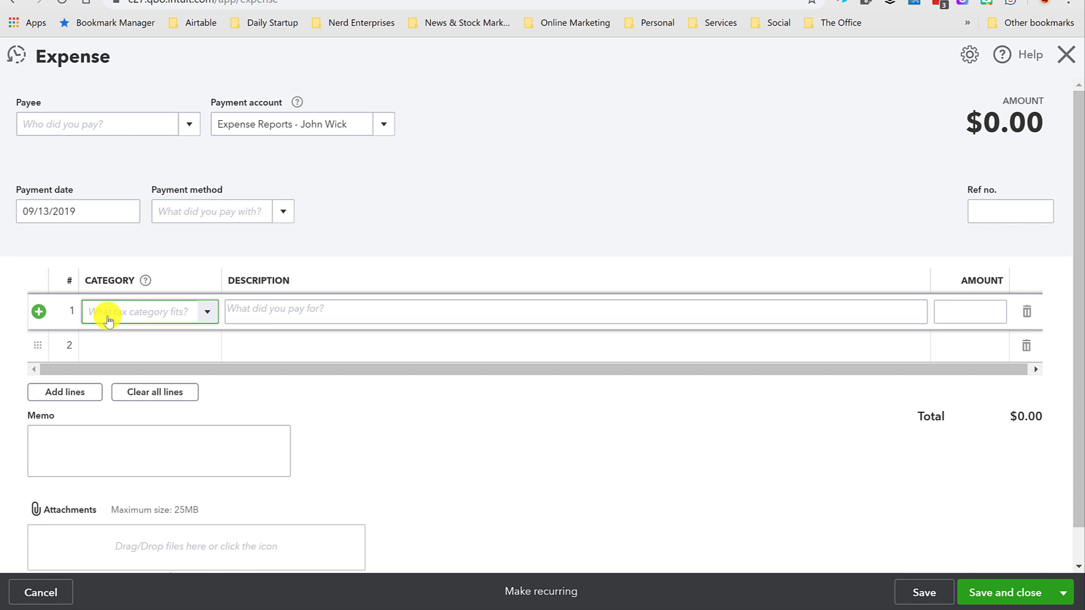
left_click(976, 310)
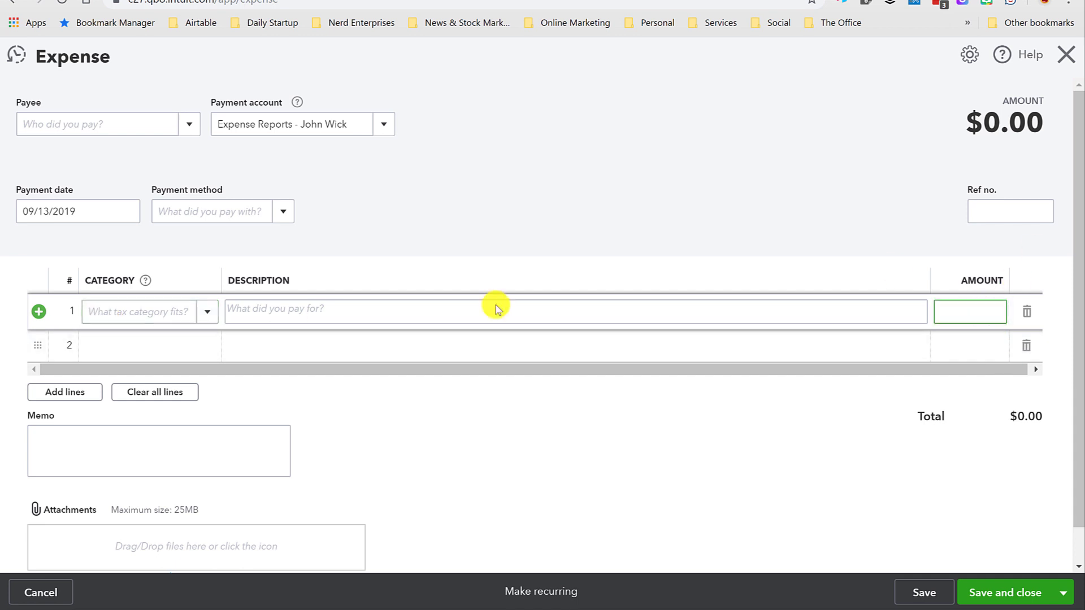
left_click(93, 441)
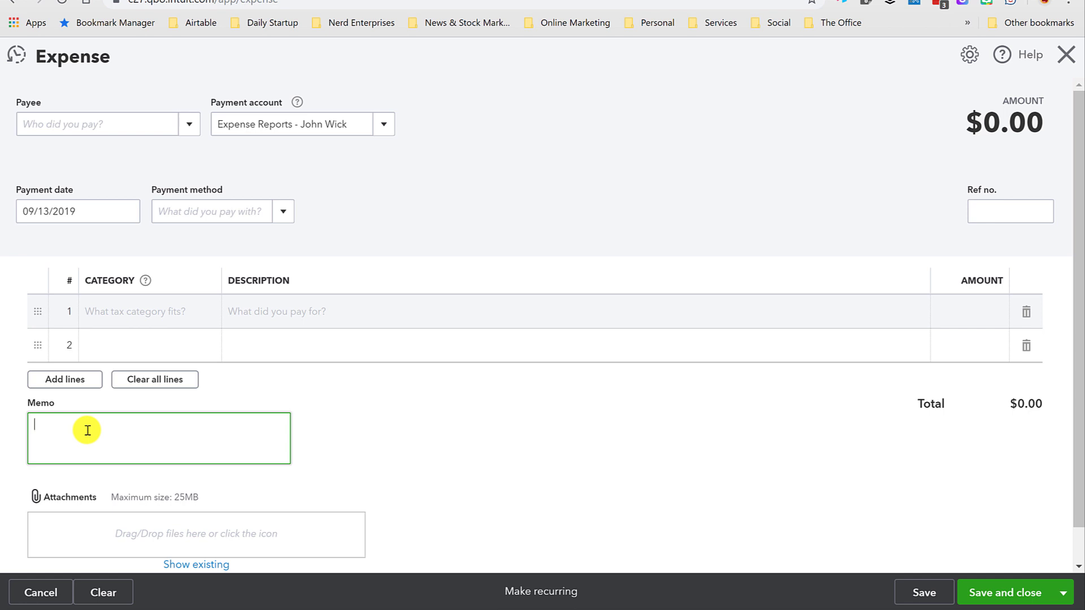
left_click(545, 418)
scroll(544, 418, "down", 1)
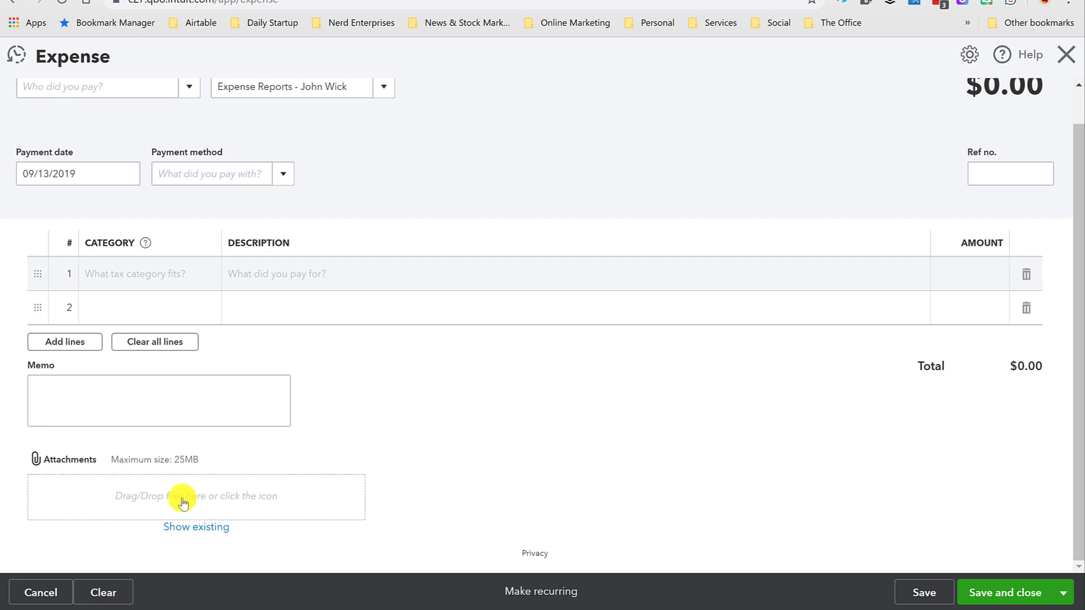
left_click(1065, 56)
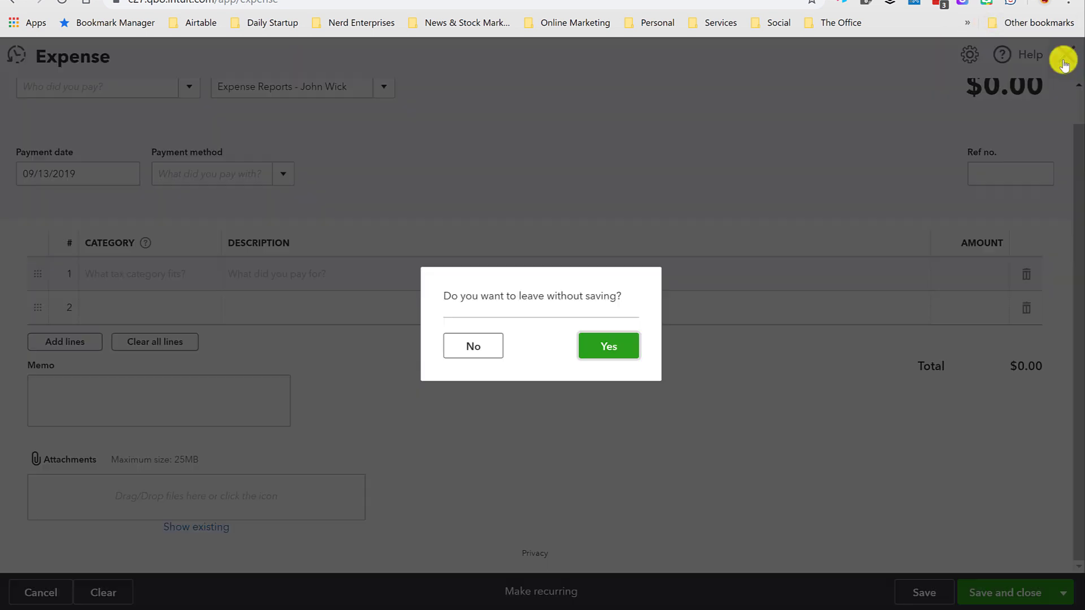
Discard the unsaved expense and add a 'Business Expenses' heading in cell H1
left_click(619, 351)
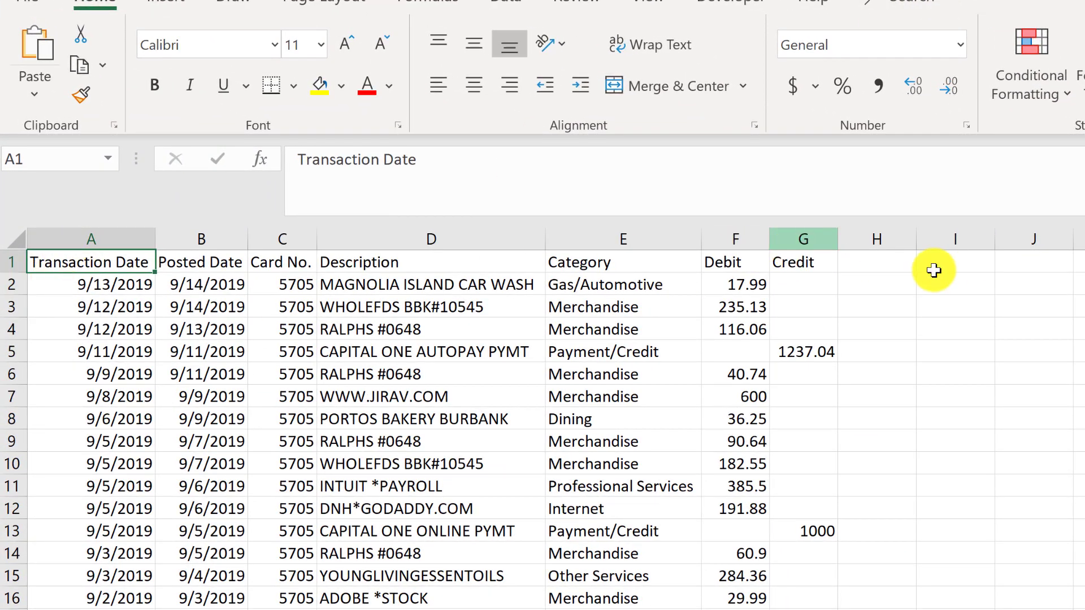
left_click(890, 266)
type("Busine")
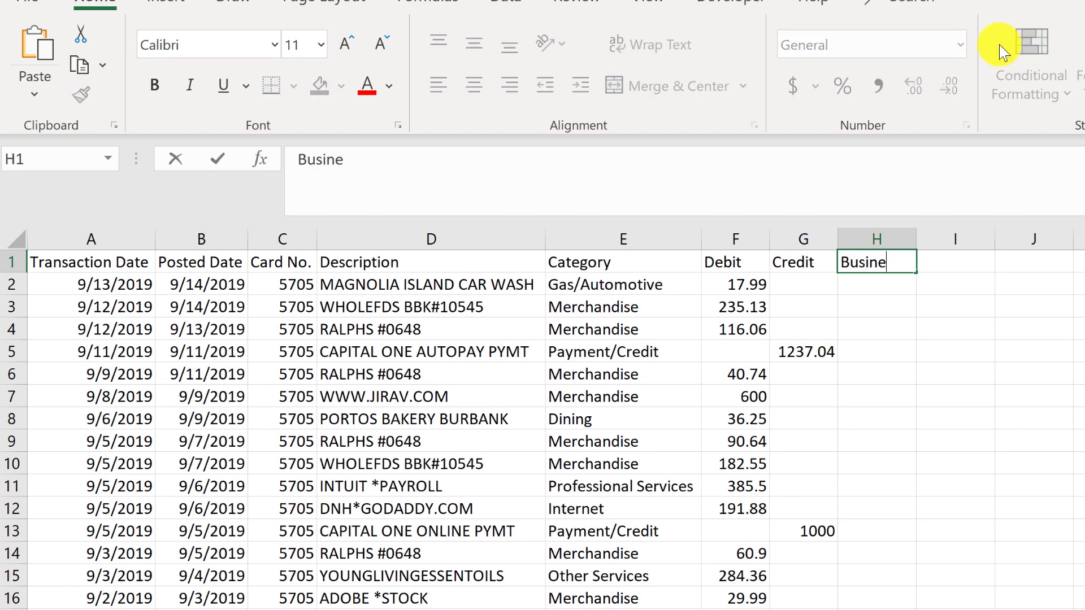
type("ss Expenses")
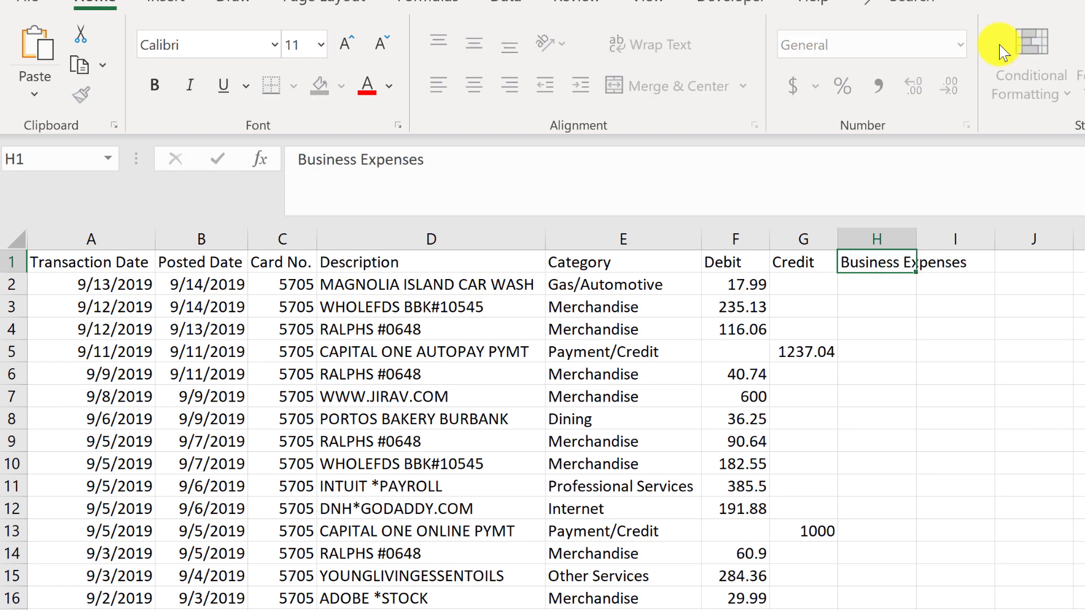
key("Return")
key("Up")
Format A1:H42 as a table with headers and a yellow banded-row style
key("ctrl+Left")
key("ctrl+shift+Right")
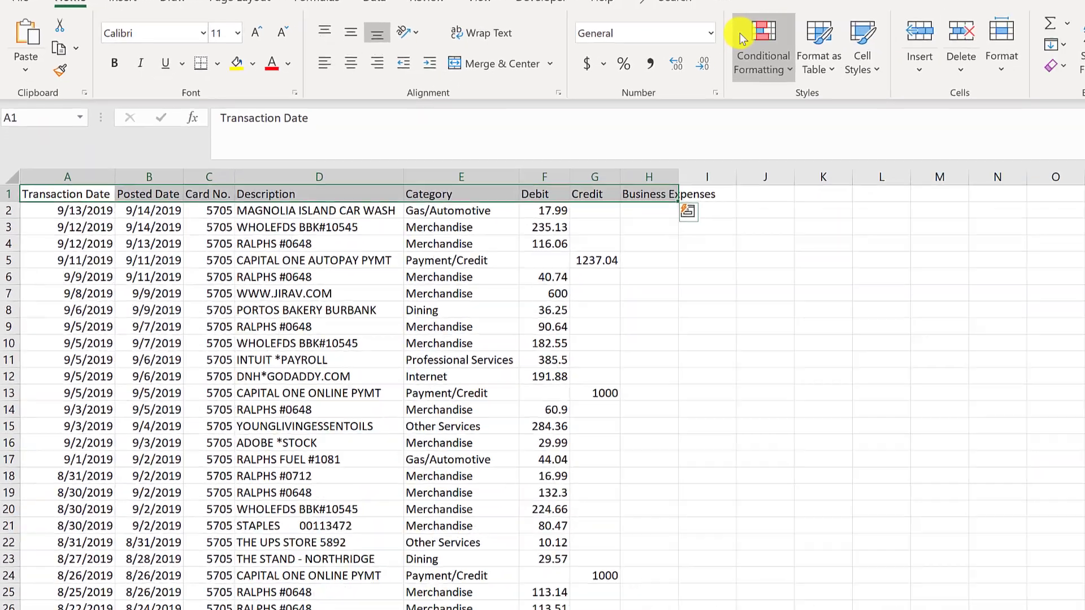
key("ctrl+shift+Down")
key("ctrl+t")
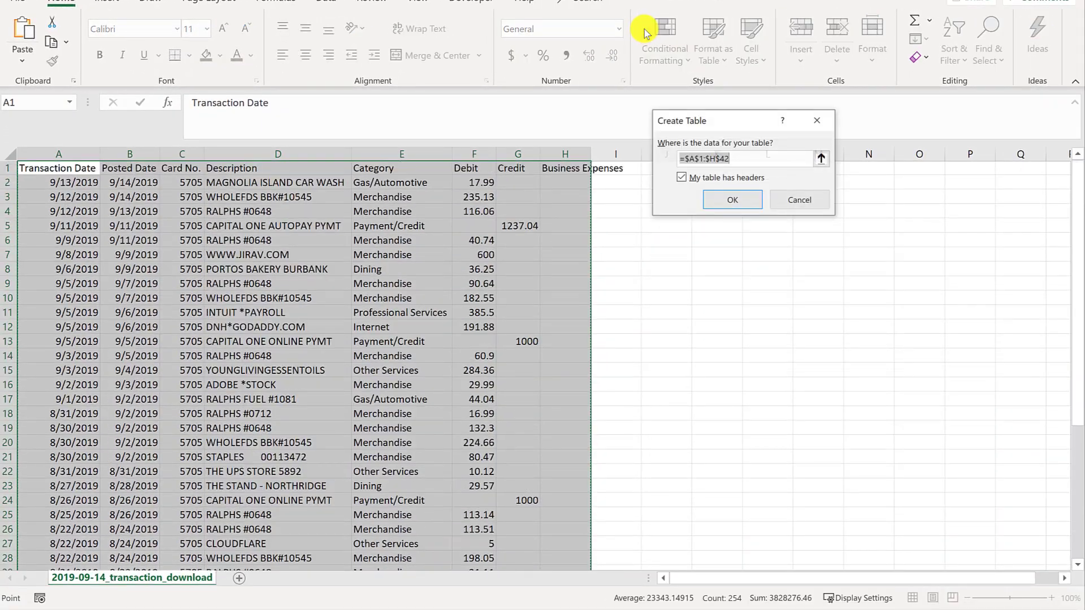
key("Return")
key("Down")
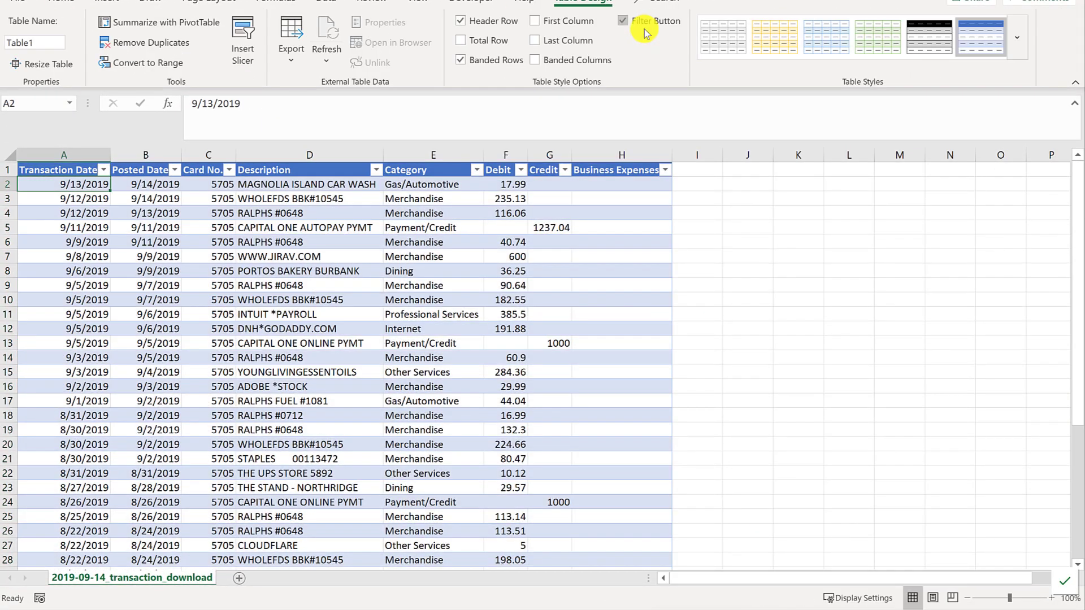
left_click(773, 40)
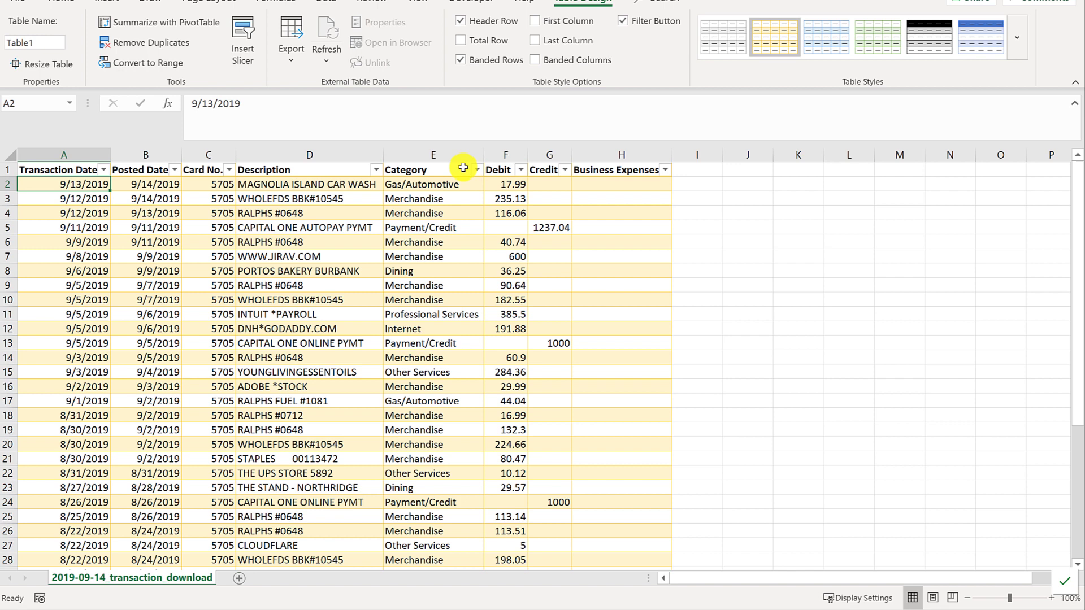
Sort the table by Credit ascending and delete the six payment rows at the top
left_click(547, 183)
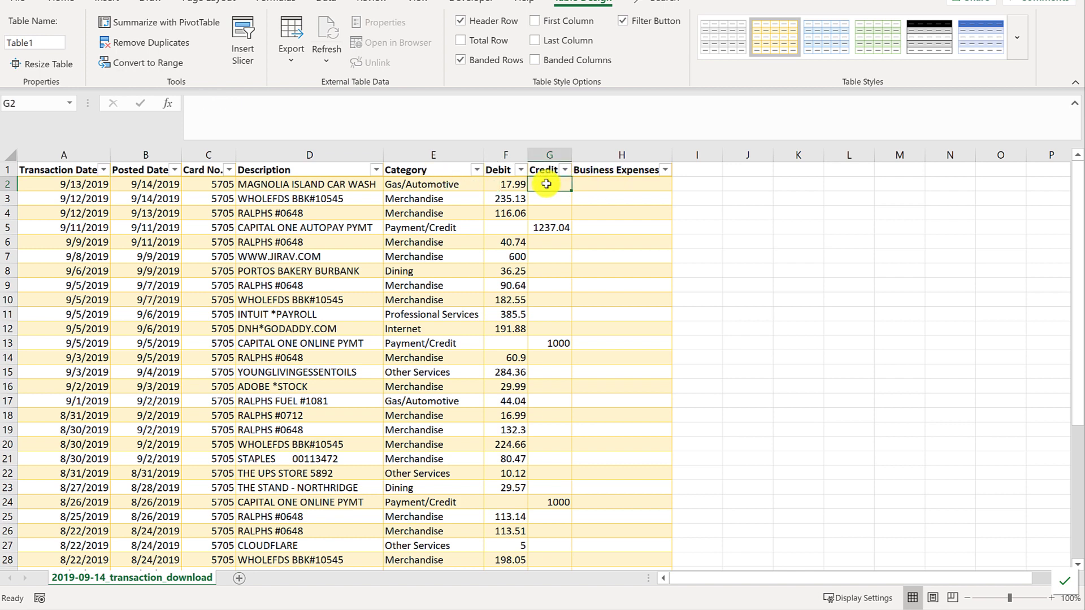
left_click(326, 3)
left_click(582, 28)
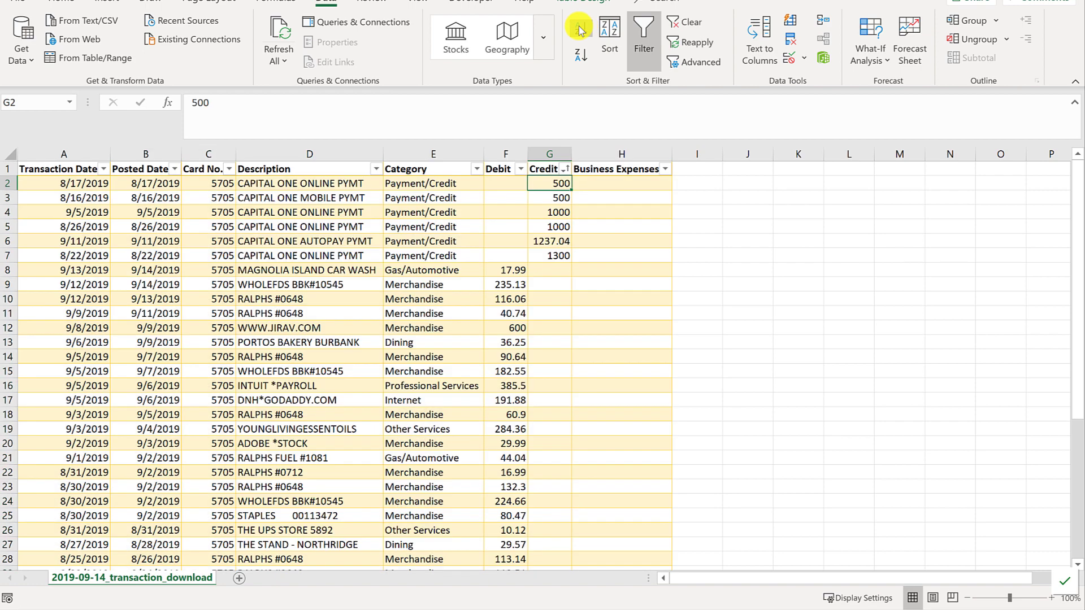
left_click_drag(553, 257, 544, 256)
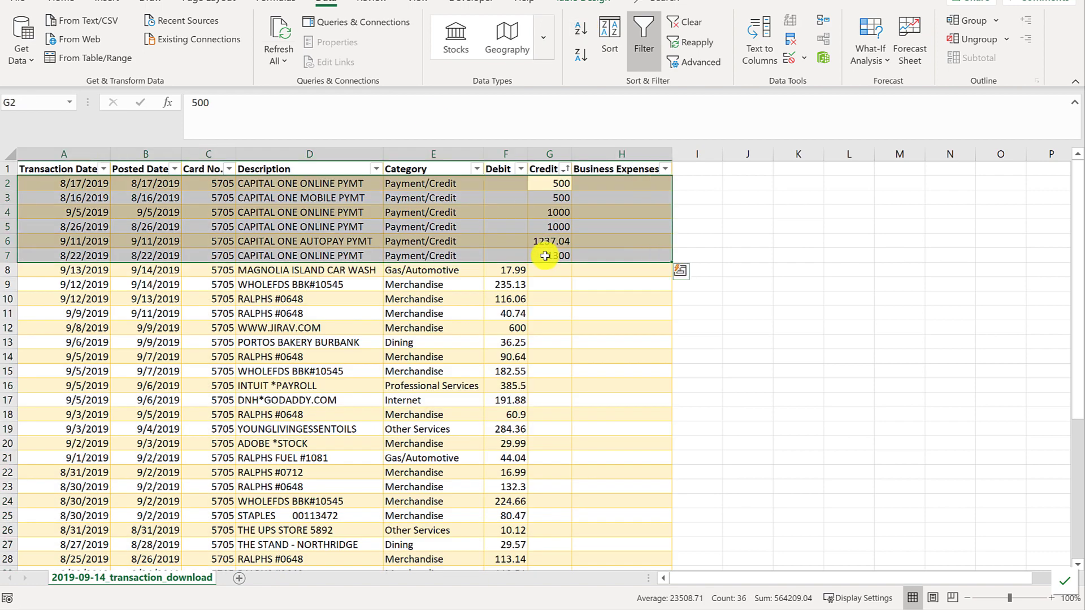
key("ctrl+minus")
Delete the empty Credit column and autofit Business Expenses, now in column G
key("Up")
key("Left")
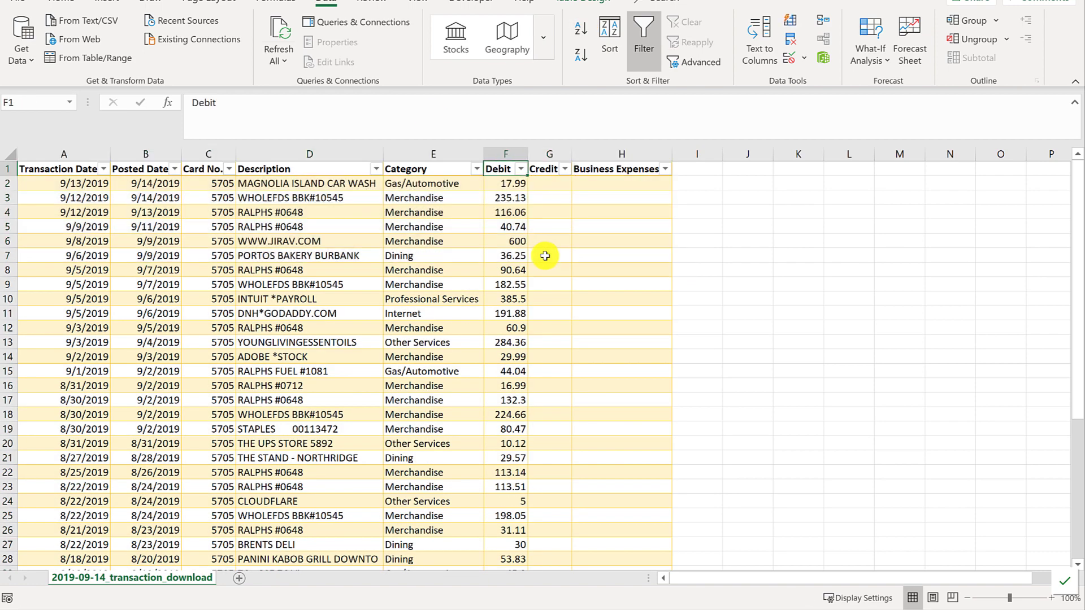
key("ctrl+Down")
key("Right")
key("ctrl+Up")
key("ctrl+shift+Down")
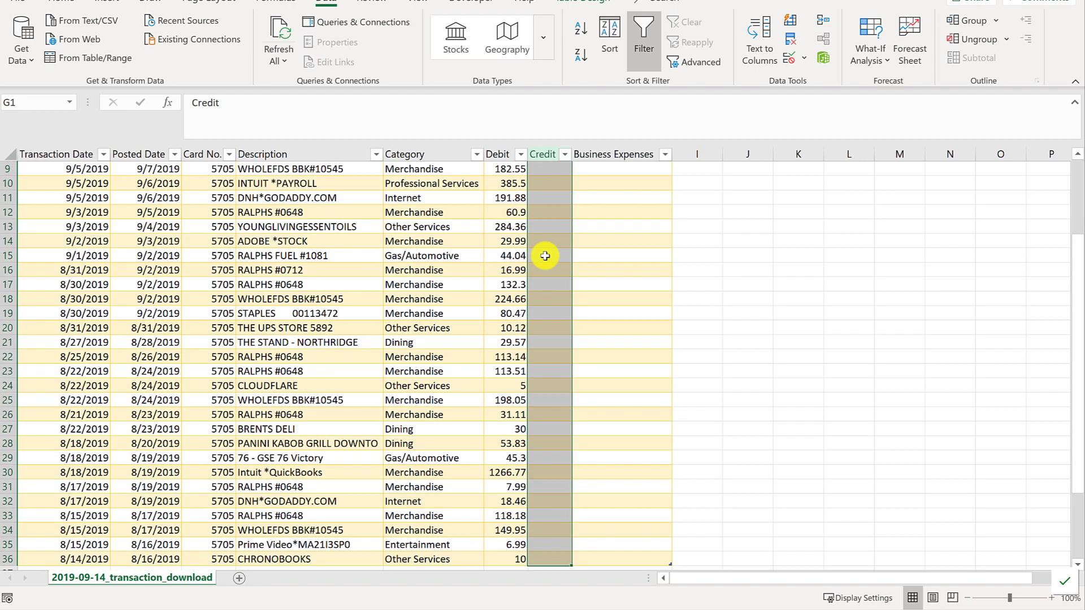
key("ctrl+minus")
key("Down")
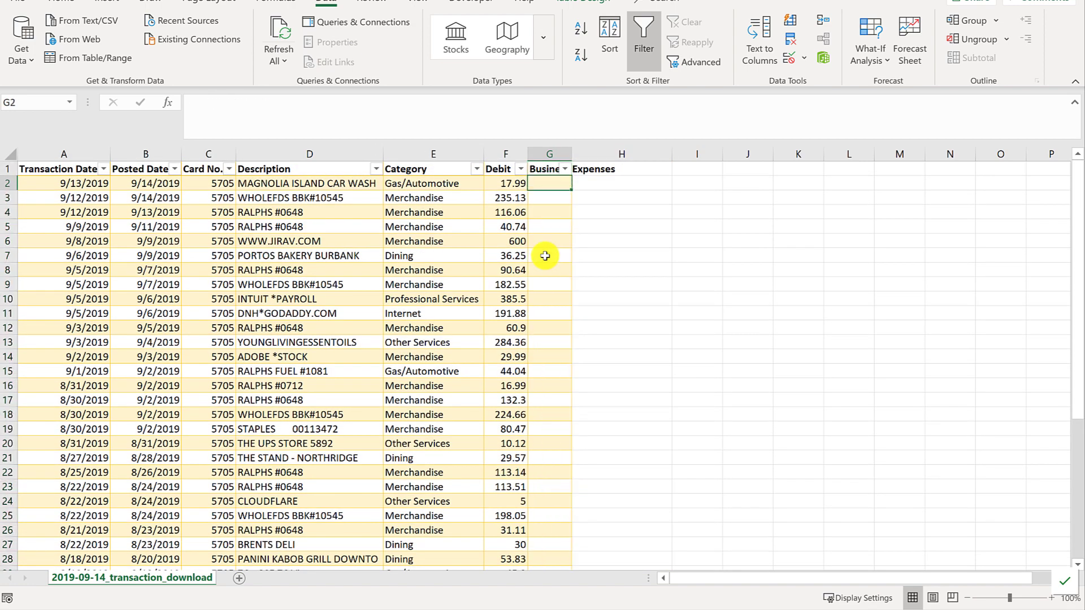
double_click(571, 154)
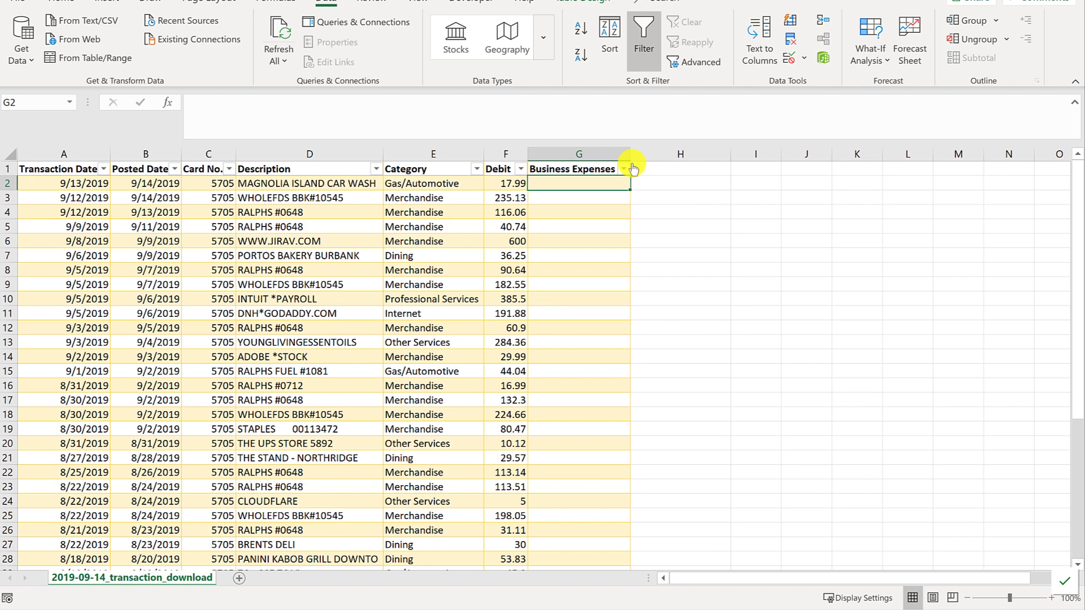
left_click(288, 186)
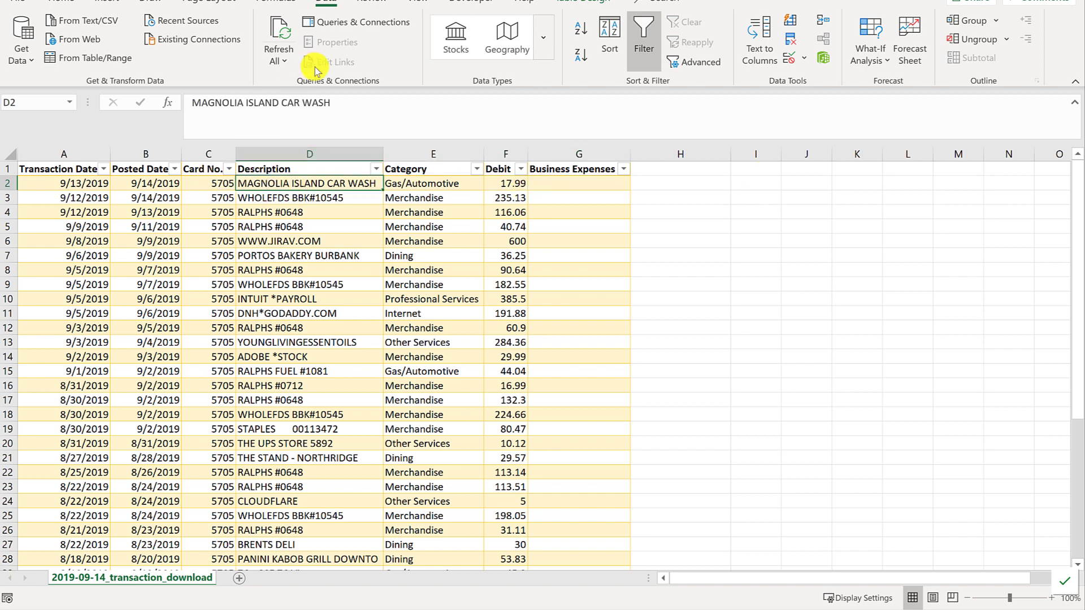
Sort the table by Description and select the RALPHS rows 15–25
left_click(581, 27)
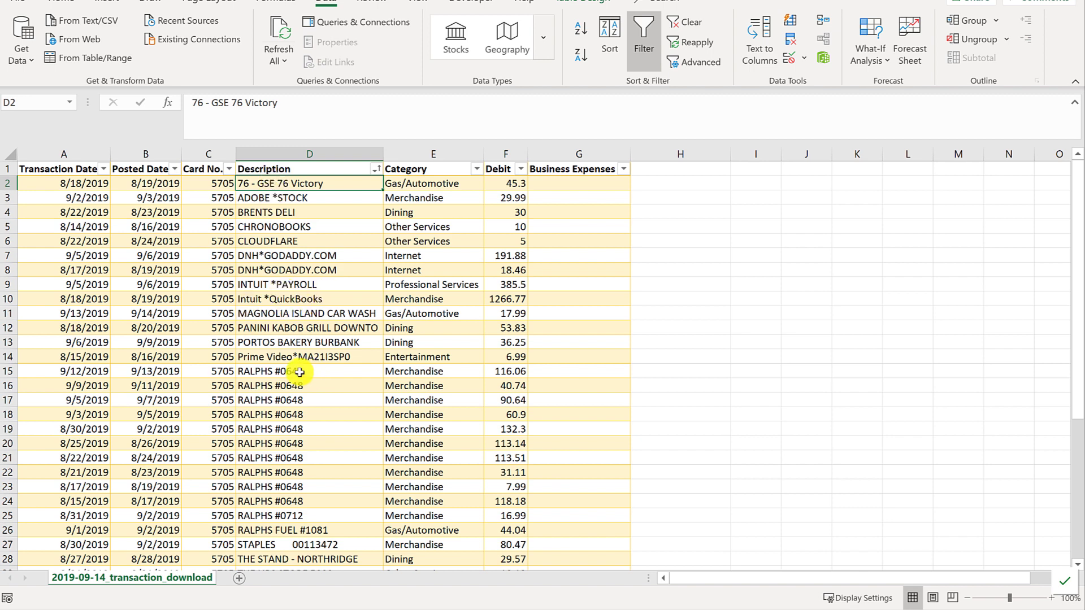
left_click_drag(285, 370, 283, 513)
key("shift+space")
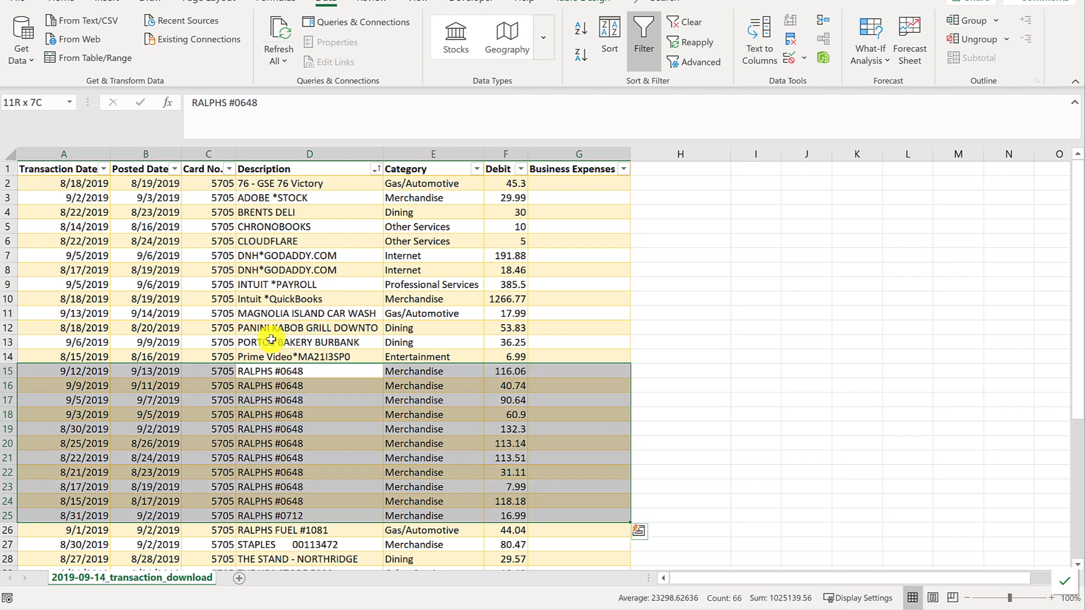
key("ctrl+minus")
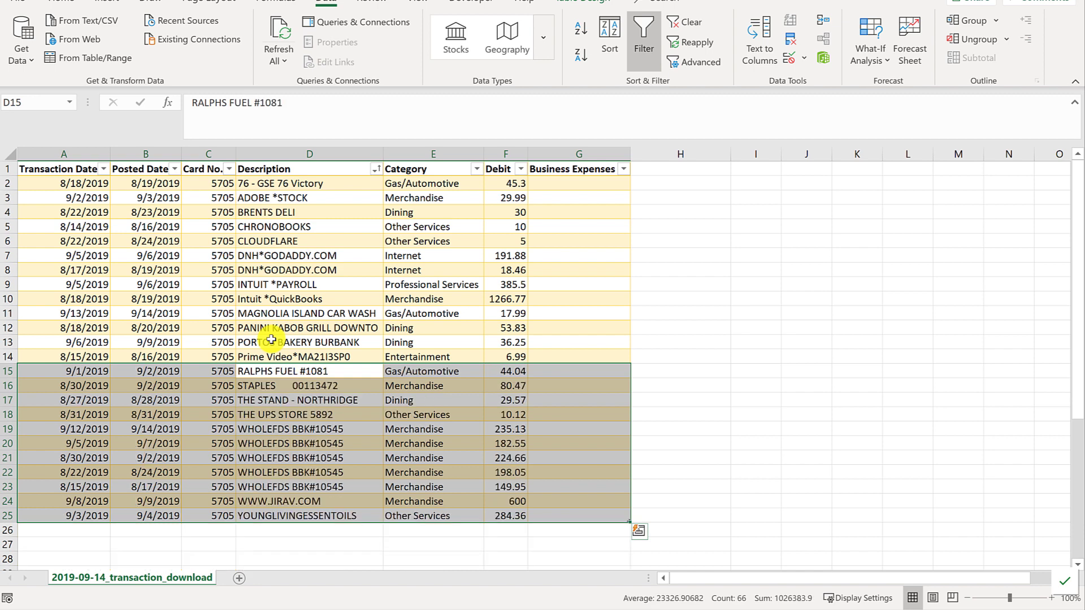
Mark RALPHS FUEL, ADOBE *STOCK, BRENTS DELI, CHRONOBOOKS and CLOUDFLARE with x as business expenses
key("Right")
key("Right")
key("Right")
type("x")
key("ctrl+Up")
key("Down")
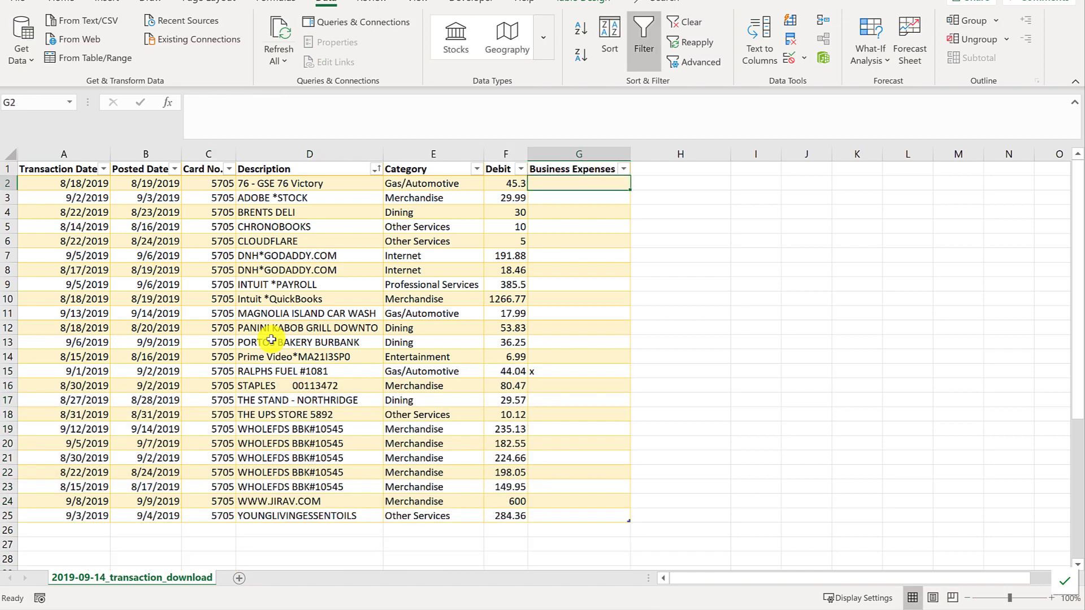
type("x")
key("Return")
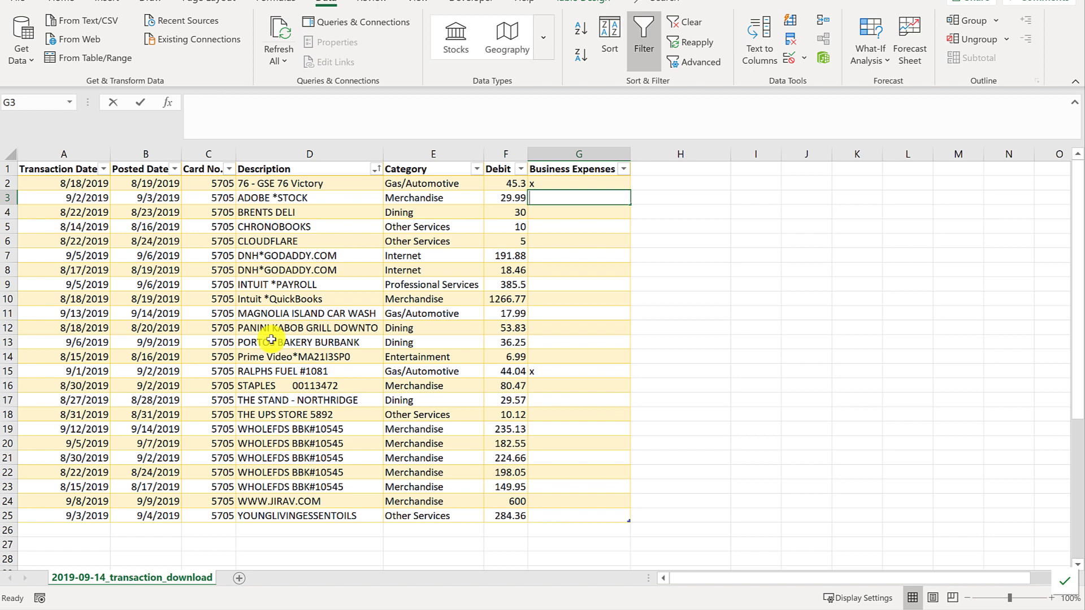
type("x")
key("Return")
type("x")
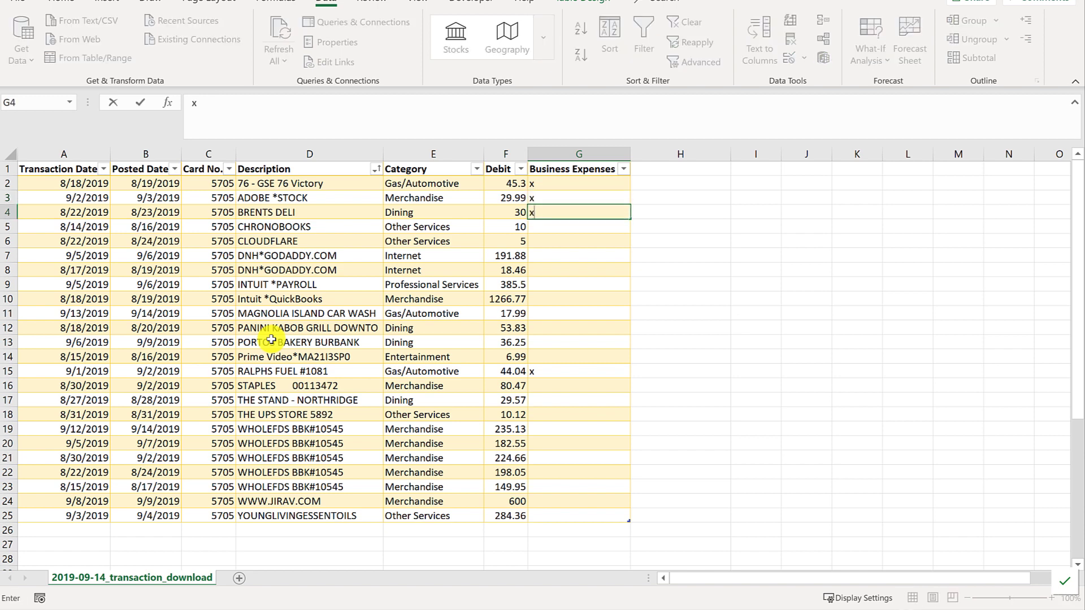
key("Return")
type("x")
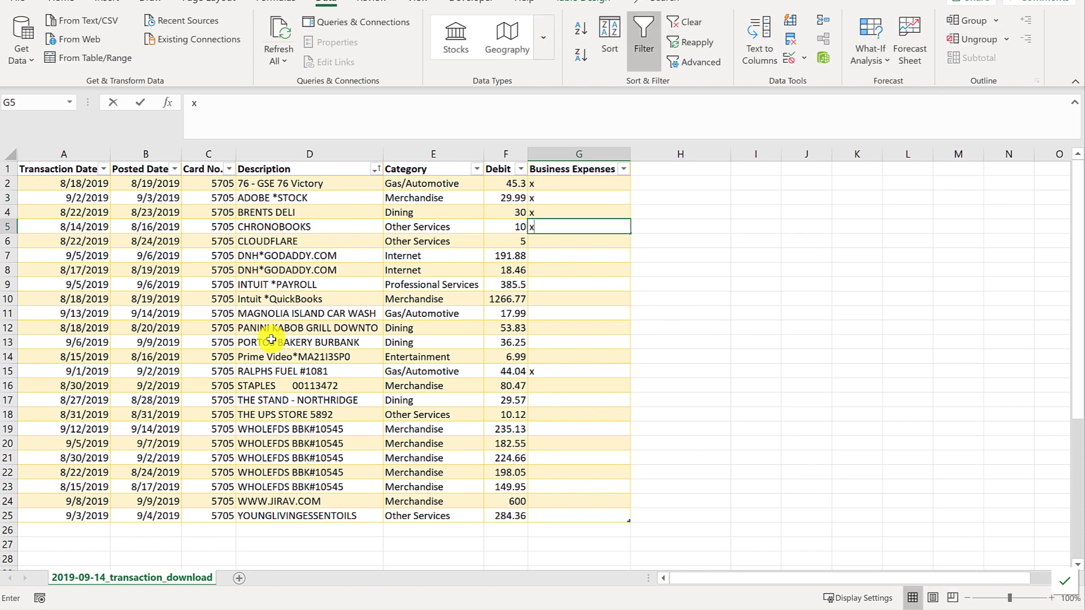
key("Return")
type("x")
key("Return")
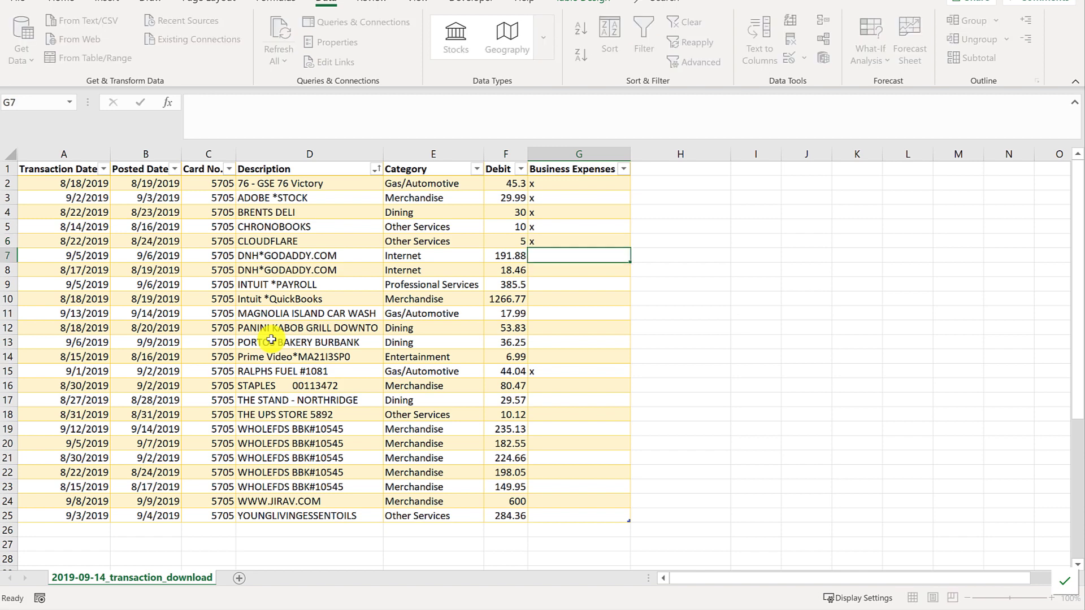
Mark GODADDY, INTUIT *PAYROLL, MAGNOLIA car wash, PANINI, PORTOS, STAPLES and UPS Store with x
type("x")
key("Return")
type("x")
key("Return")
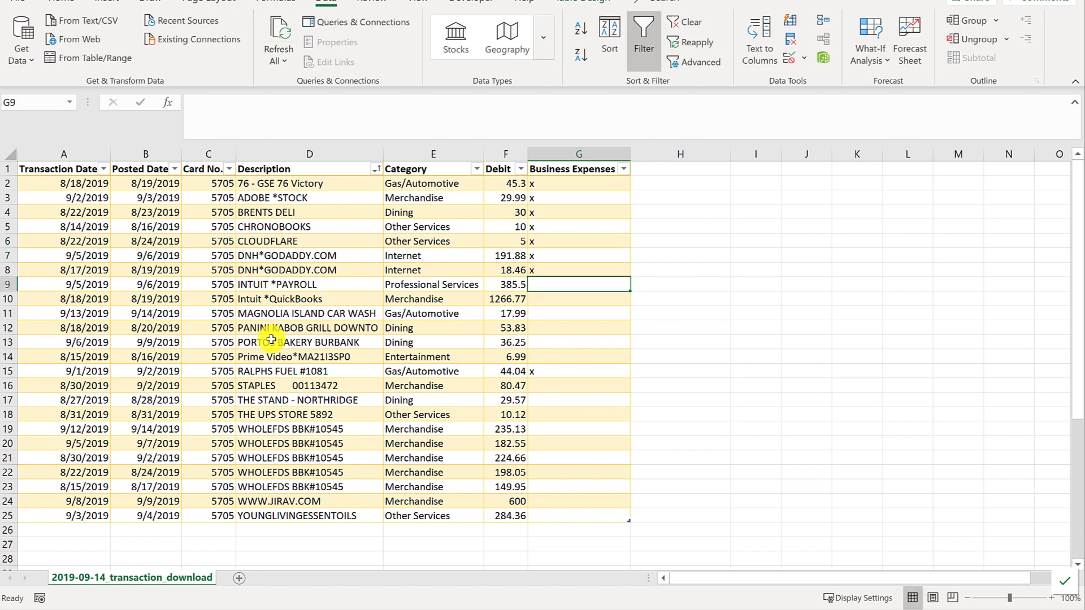
type("x")
key("Return")
type("x")
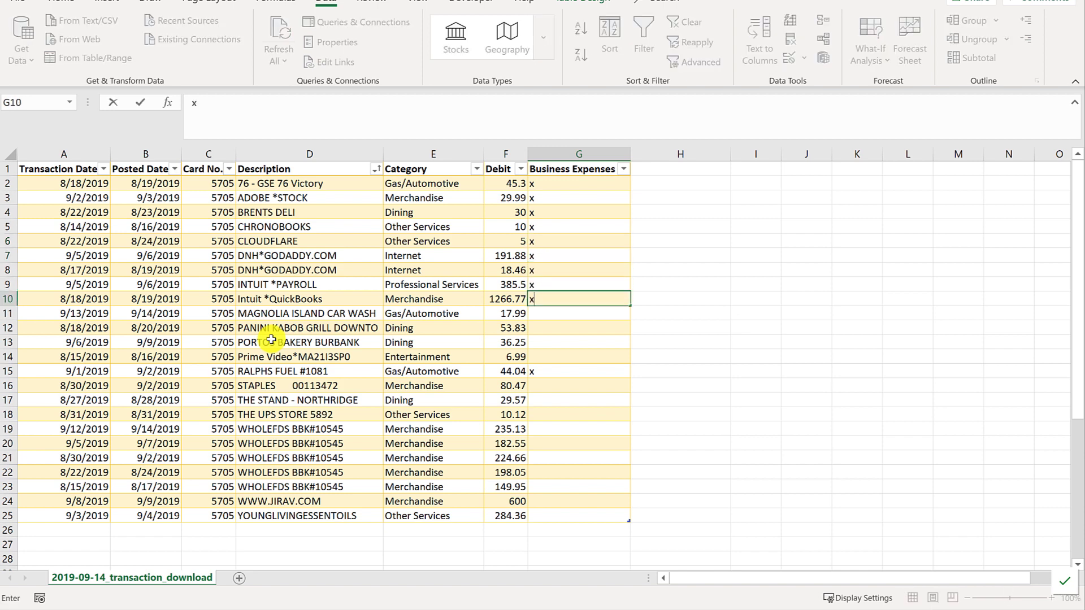
key("Return")
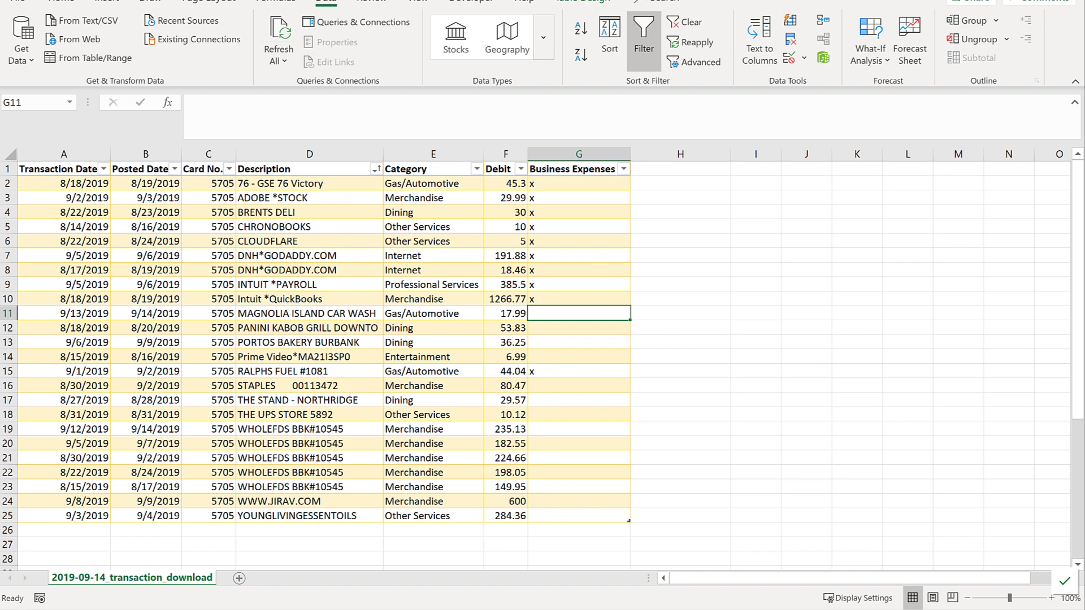
type("x")
key("Return")
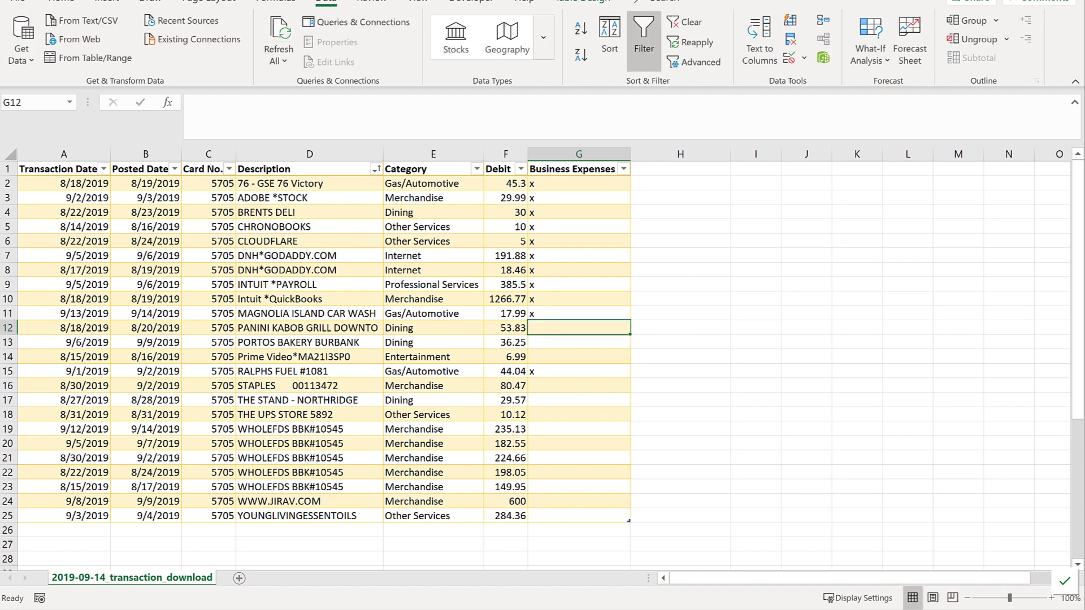
type("x")
key("Return")
type("x")
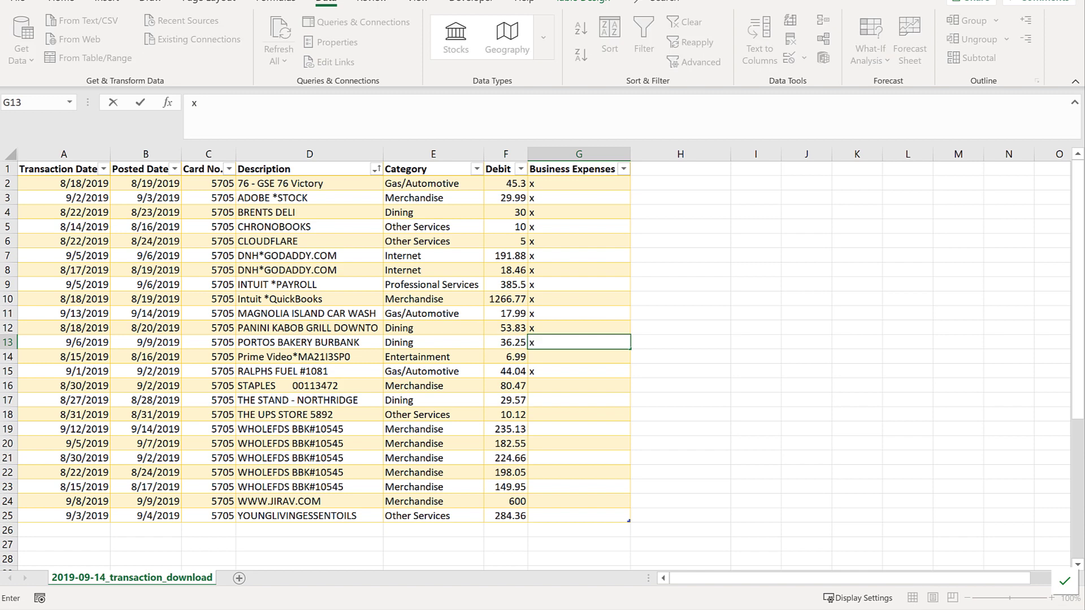
key("Return")
key("Down")
key("Down")
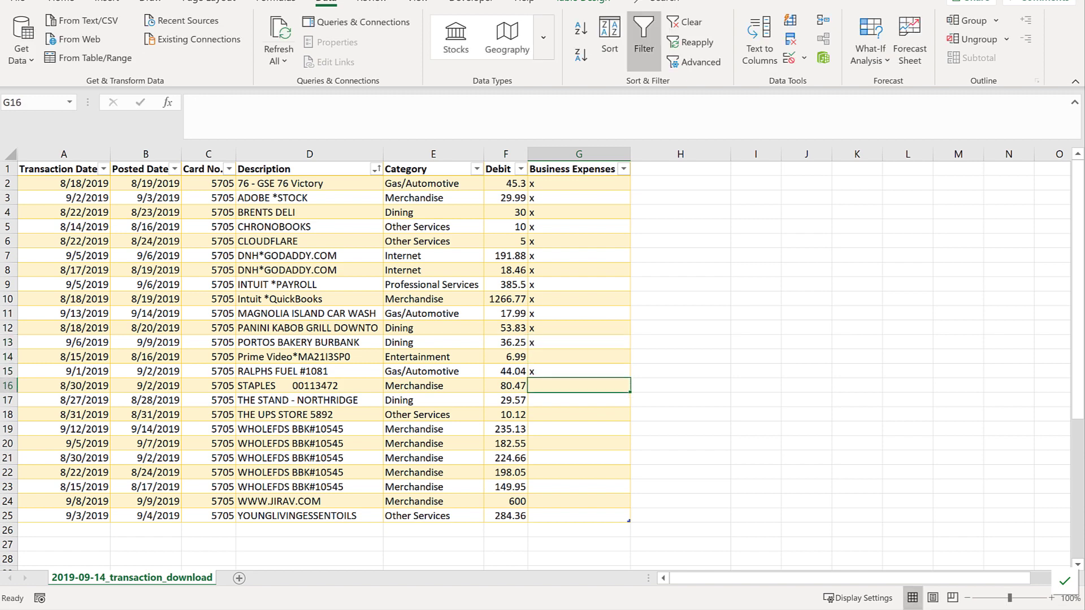
type("x")
key("Return")
key("Down")
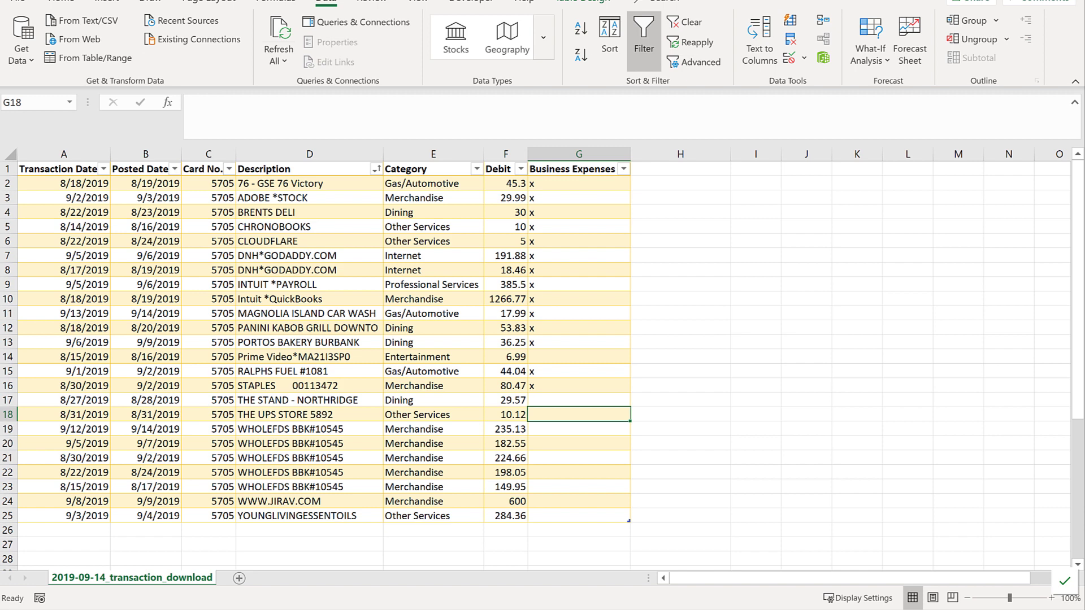
type("x")
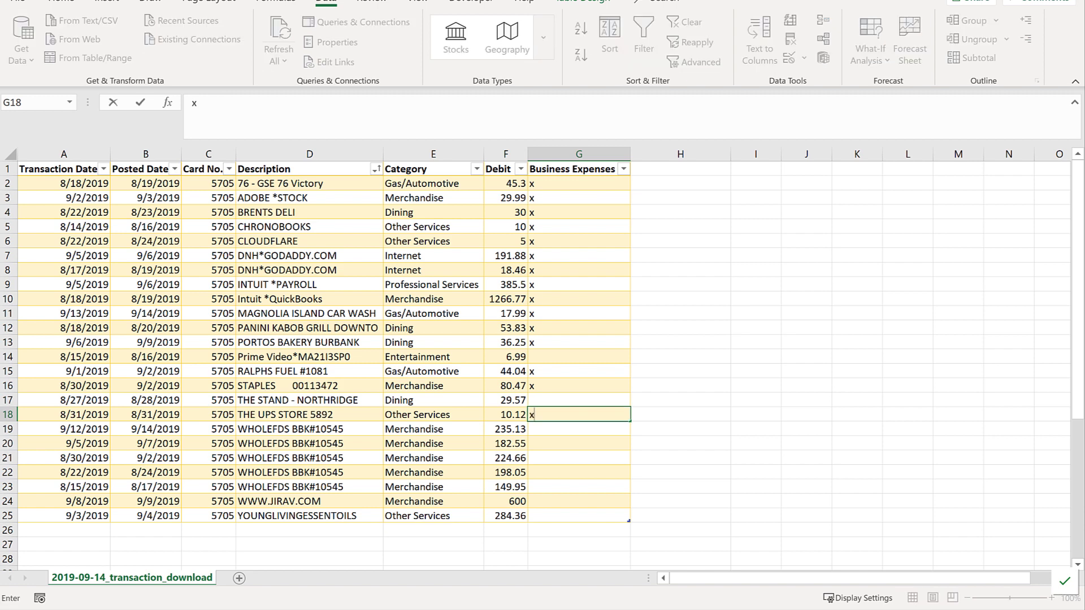
key("Return")
Mark the WHOLEFDS rows, then delete those five WHOLEFDS table rows
type("x")
key("Return")
type("x")
key("Return")
type("x")
key("Return")
type("x")
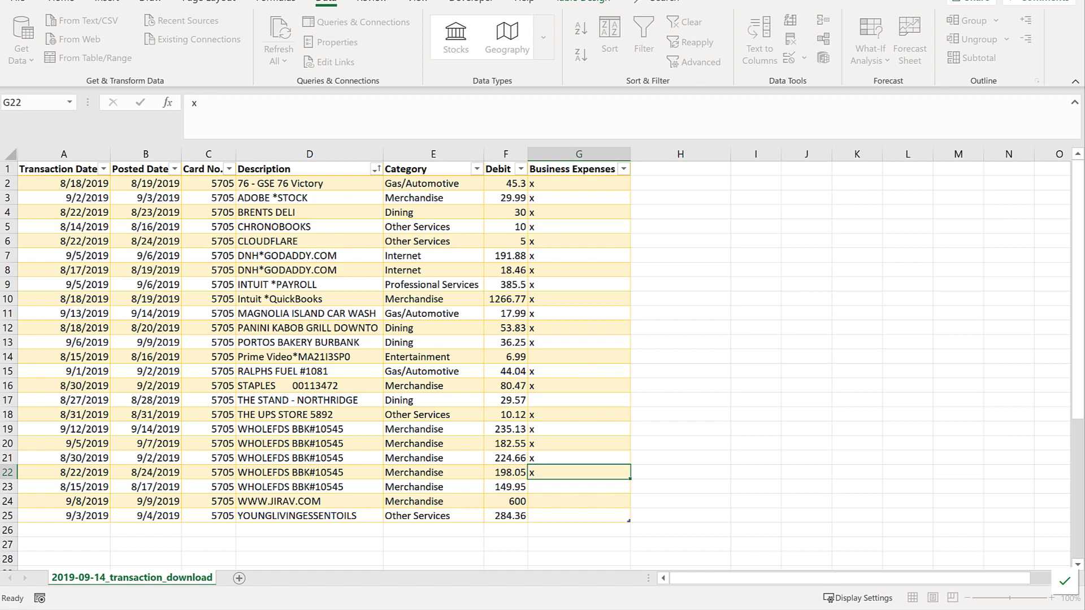
key("Return")
type("x")
key("ctrl+Return")
key("shift+Up")
key("shift+Up")
key("shift+Up")
key("shift+Up")
key("shift+Up")
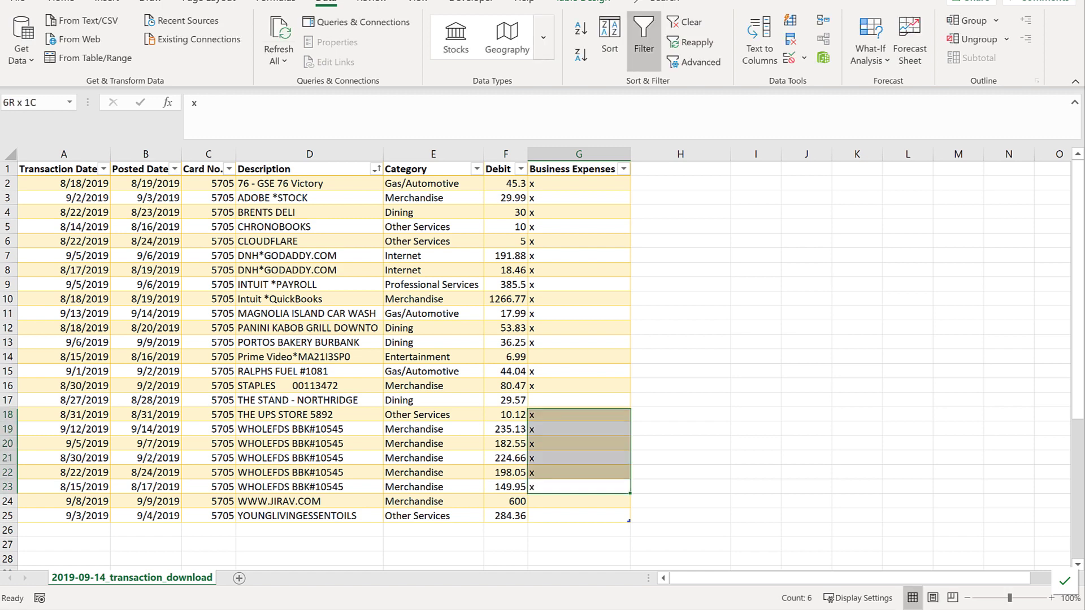
key("shift+space")
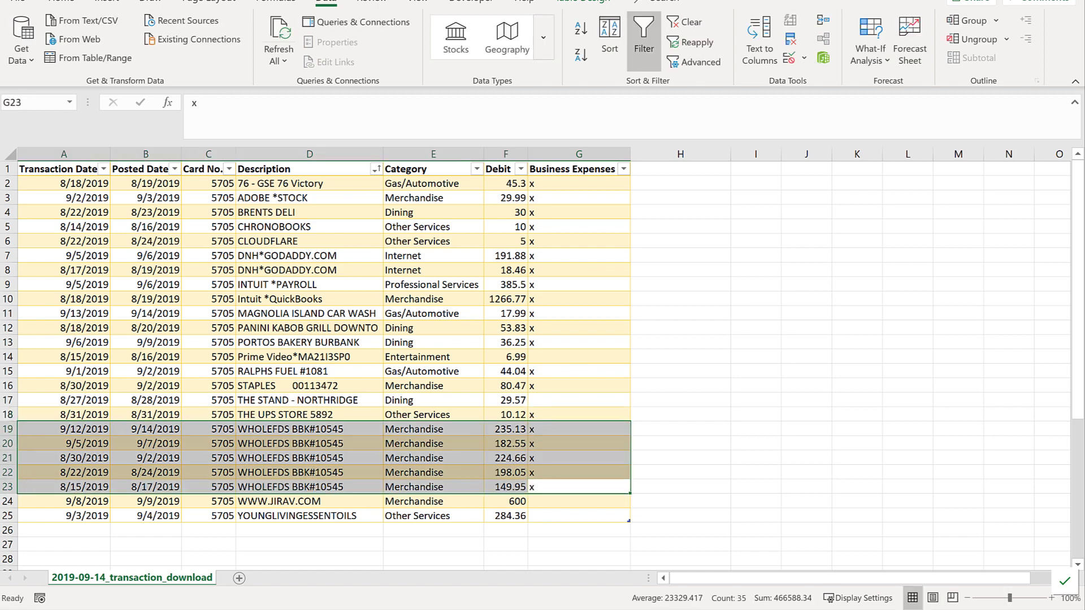
key("ctrl+minus")
left_click(578, 458)
left_click(578, 429)
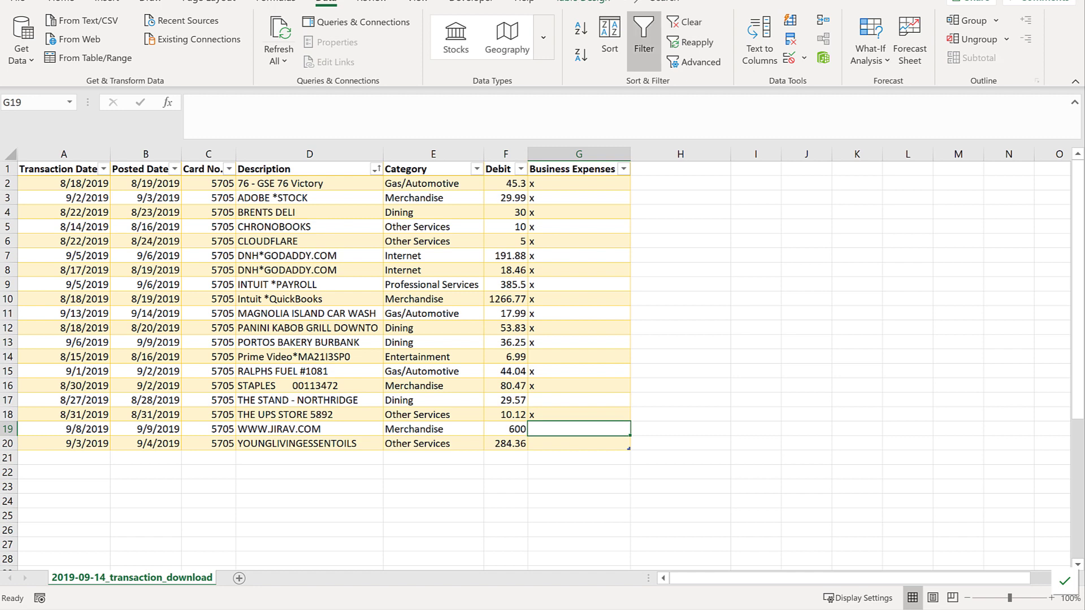
type("x")
key("Return")
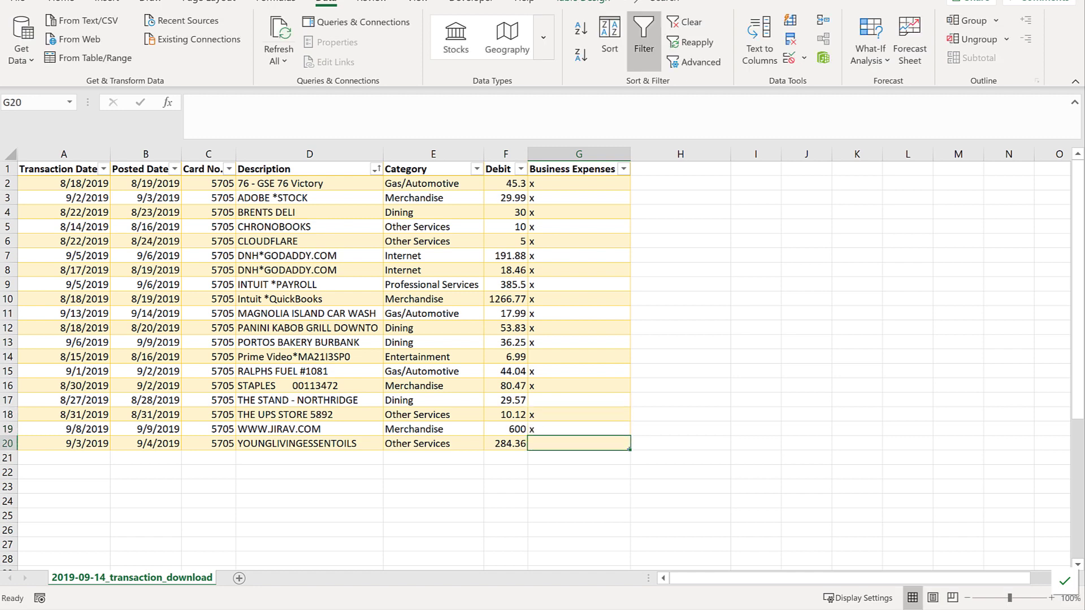
key("shift+space")
key("ctrl+minus")
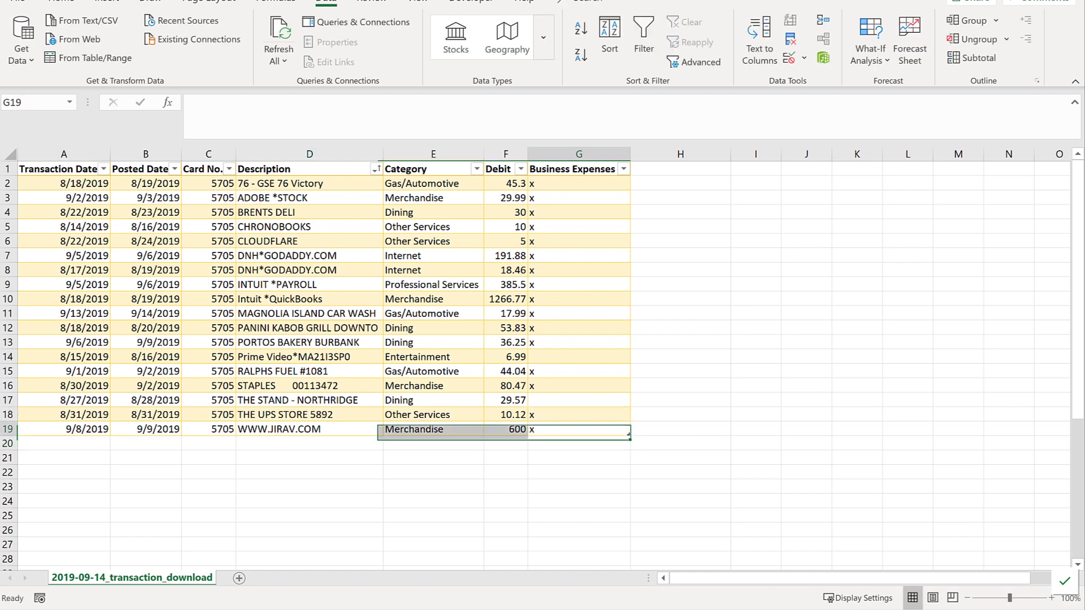
Delete the Business Expenses marker column so the table ends at Debit
key("Up")
key("Up")
key("Up")
key("Up")
key("Up")
key("Up")
key("Up")
key("ctrl+Up")
key("ctrl+shift+Down")
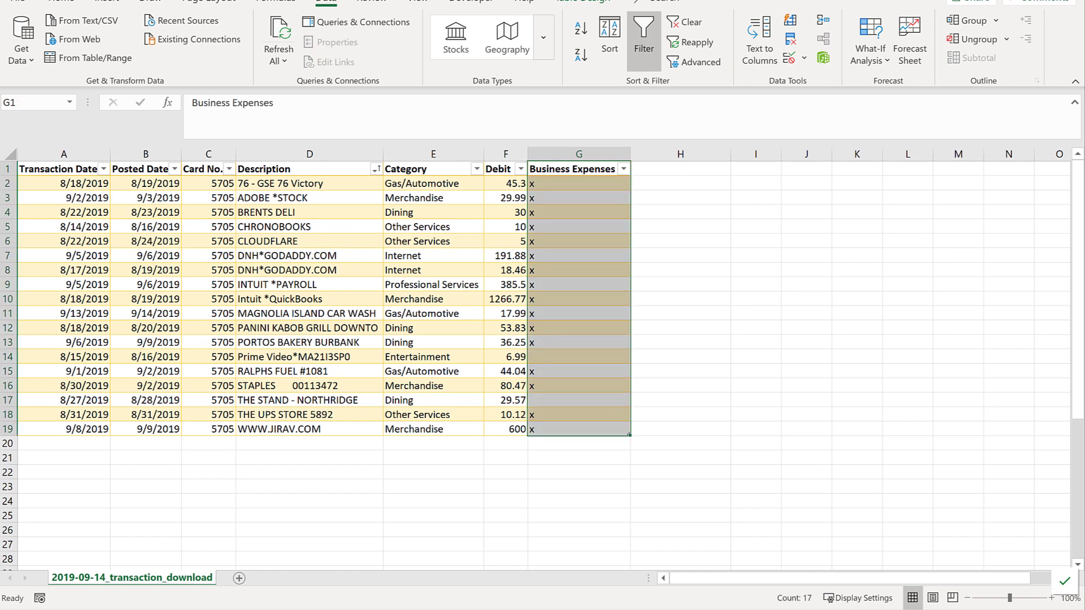
key("ctrl+minus")
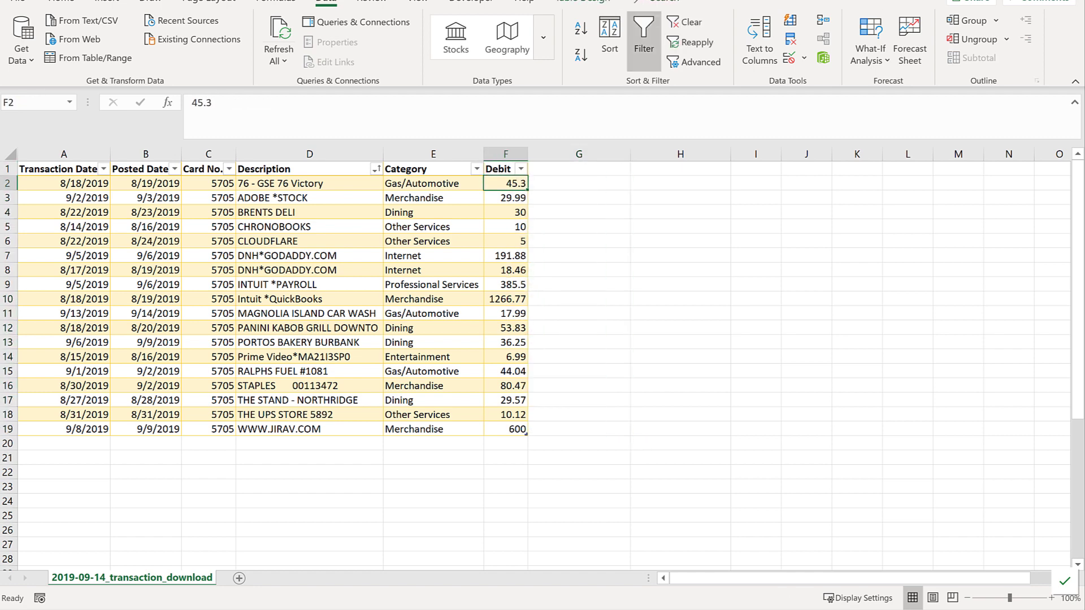
key("ctrl+Left")
key("Right")
key("Right")
key("Right")
key("Right")
key("Right")
Apply Comma Style to the Debit amounts F2:F19 and enter -1 in cell F21
key("ctrl+shift+Down")
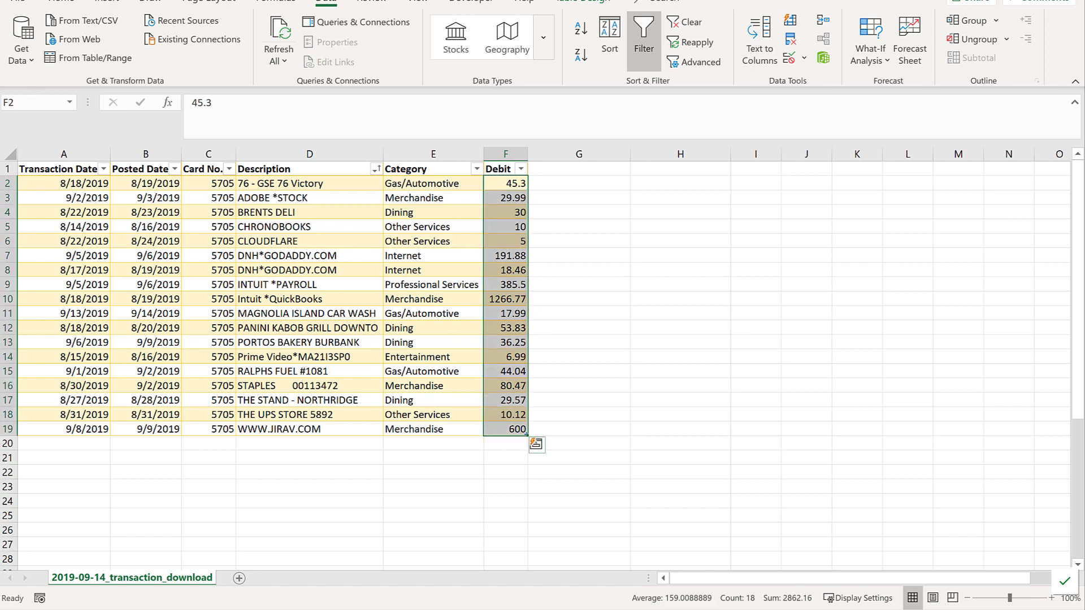
left_click(64, 3)
left_click(568, 51)
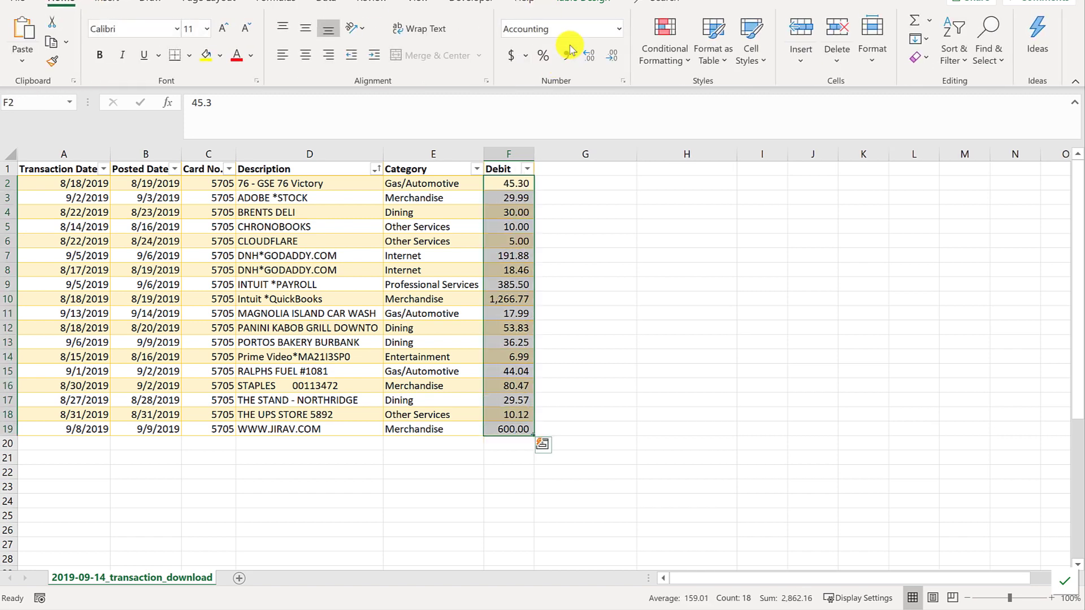
left_click(502, 460)
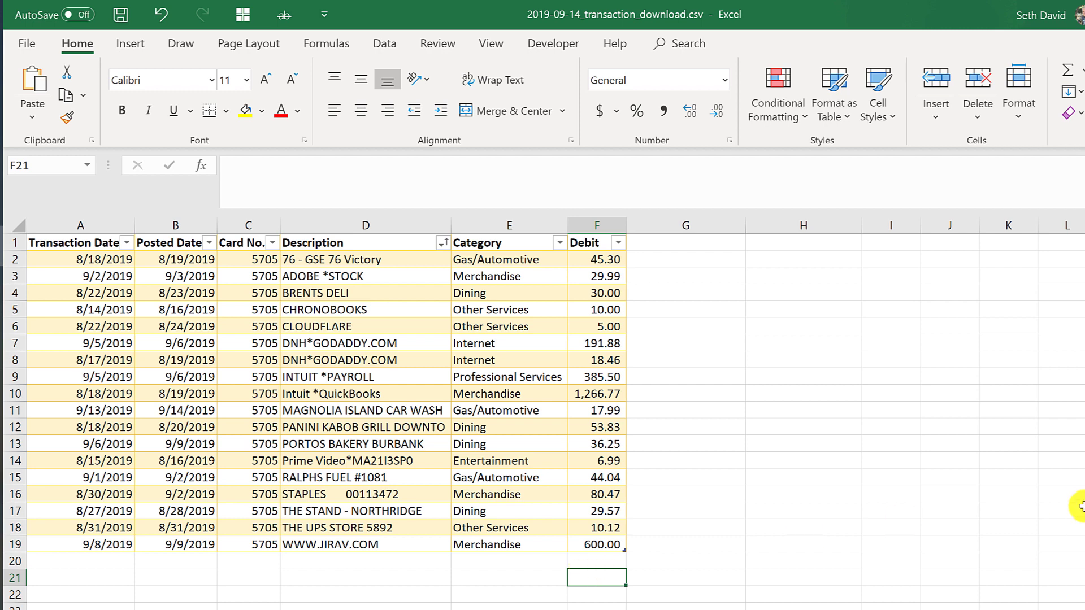
type("-1")
Flip the Debit amounts negative with Paste Special values × -1, autofit column F, and clear F21
key("Up")
key("Up")
key("ctrl+Up")
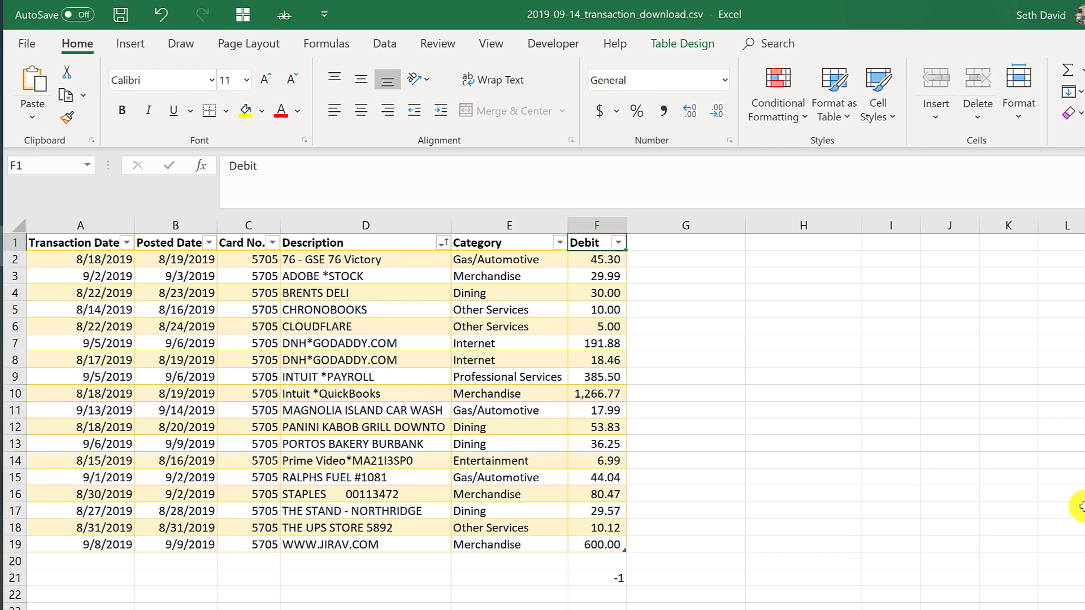
key("ctrl+Down")
key("Down")
key("Down")
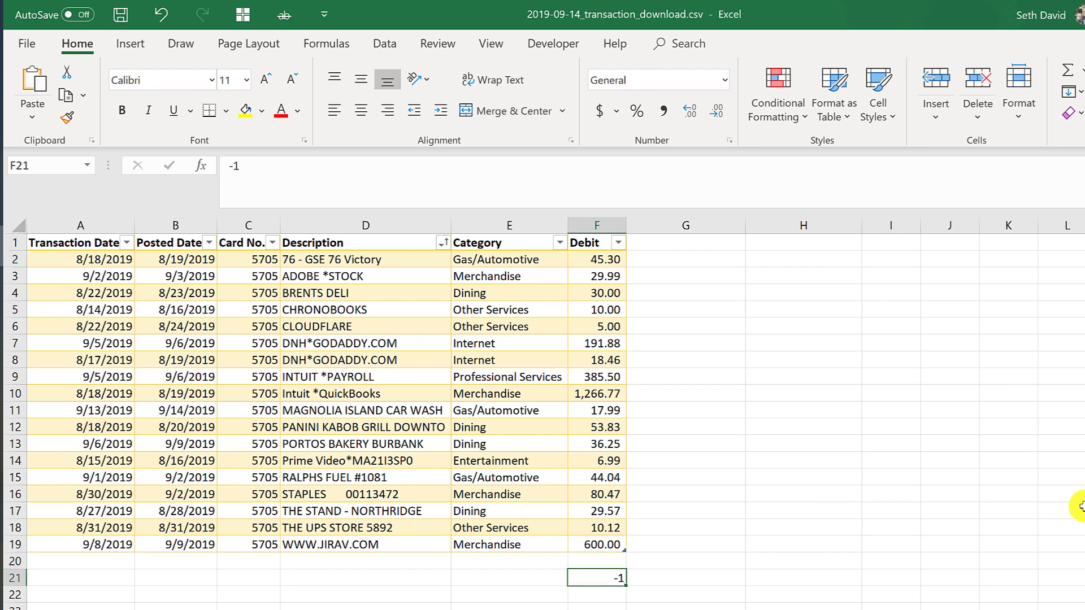
key("Up")
key("Up")
key("Down")
key("Down")
key("Up")
key("Up")
key("ctrl+shift+Up")
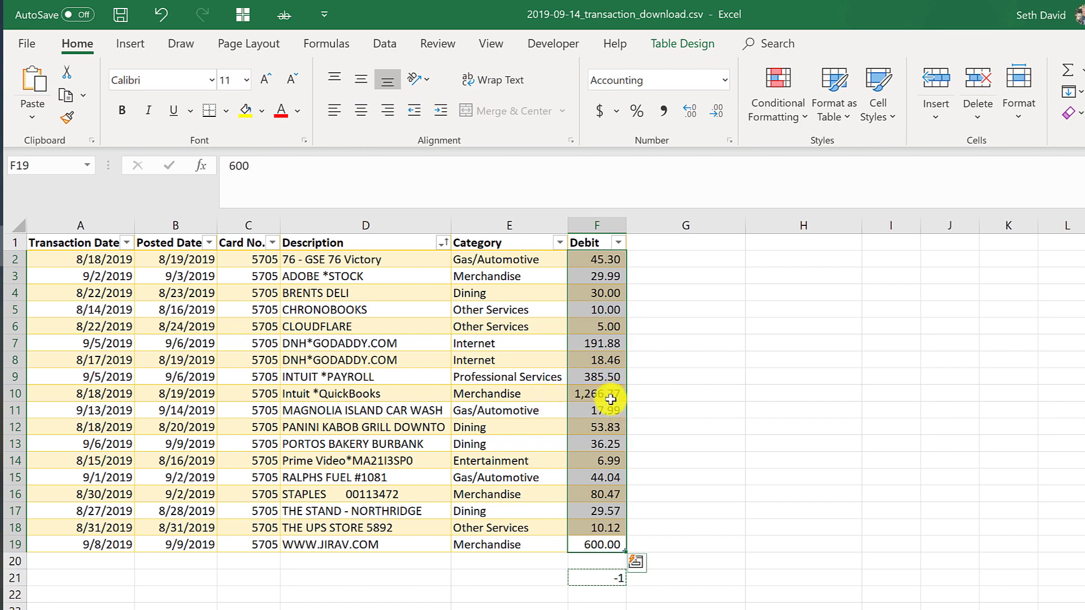
right_click(596, 411)
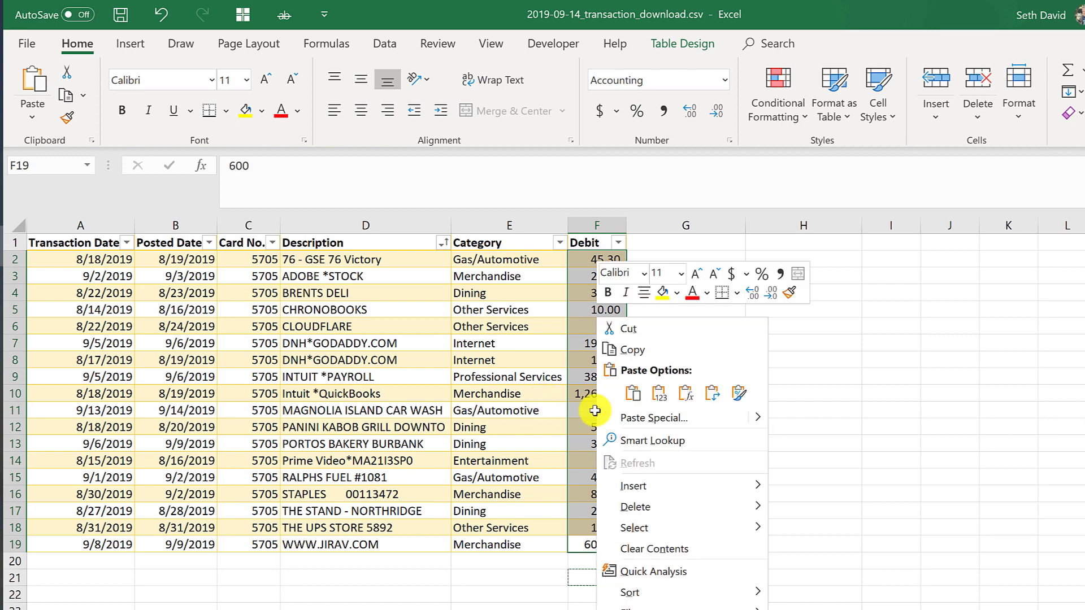
left_click(636, 418)
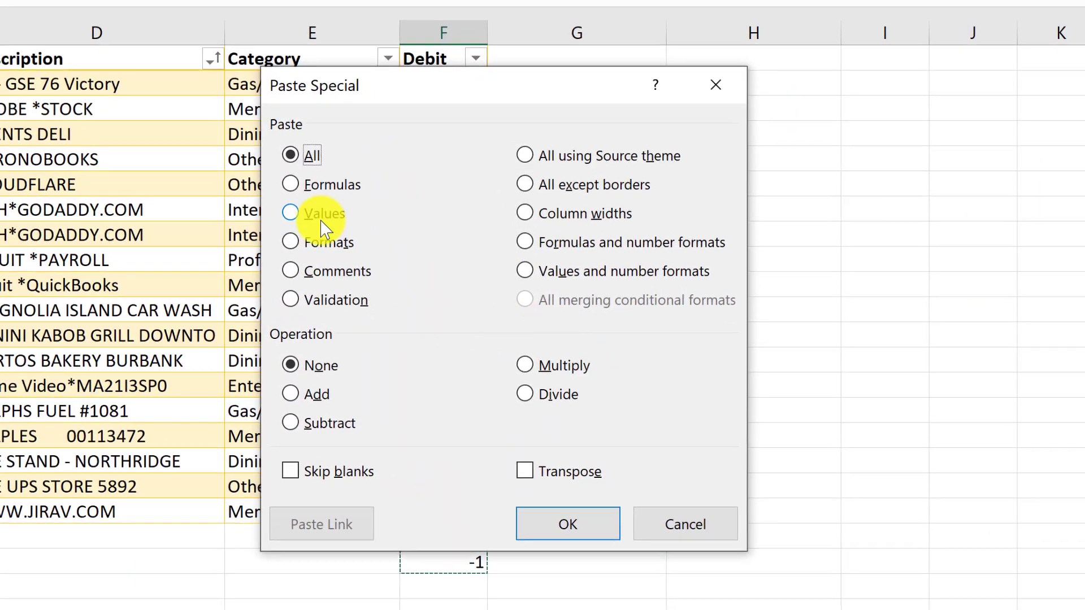
left_click(379, 256)
left_click(551, 373)
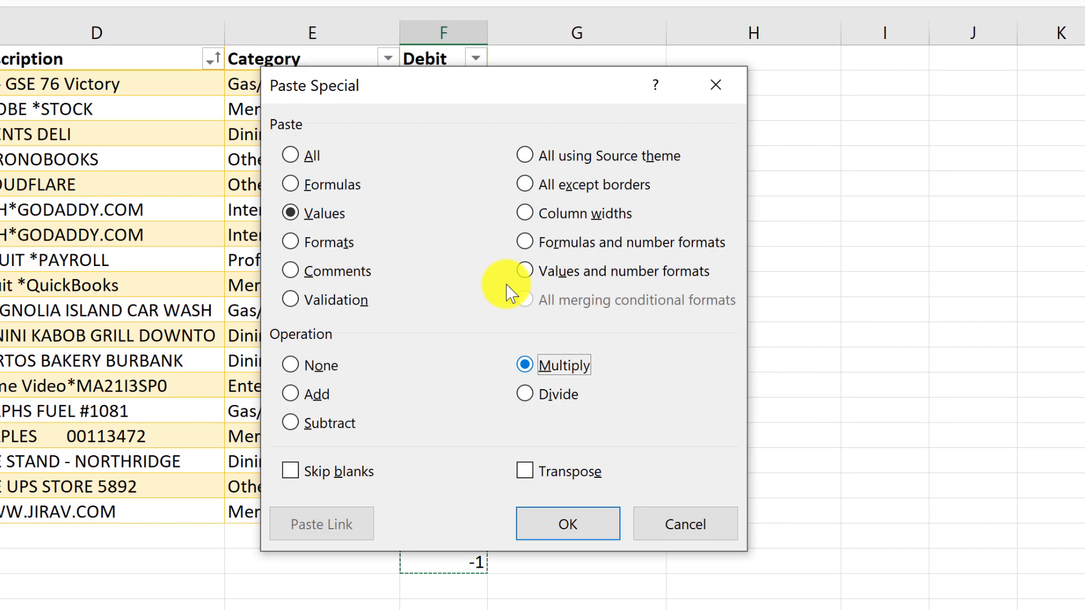
left_click(559, 532)
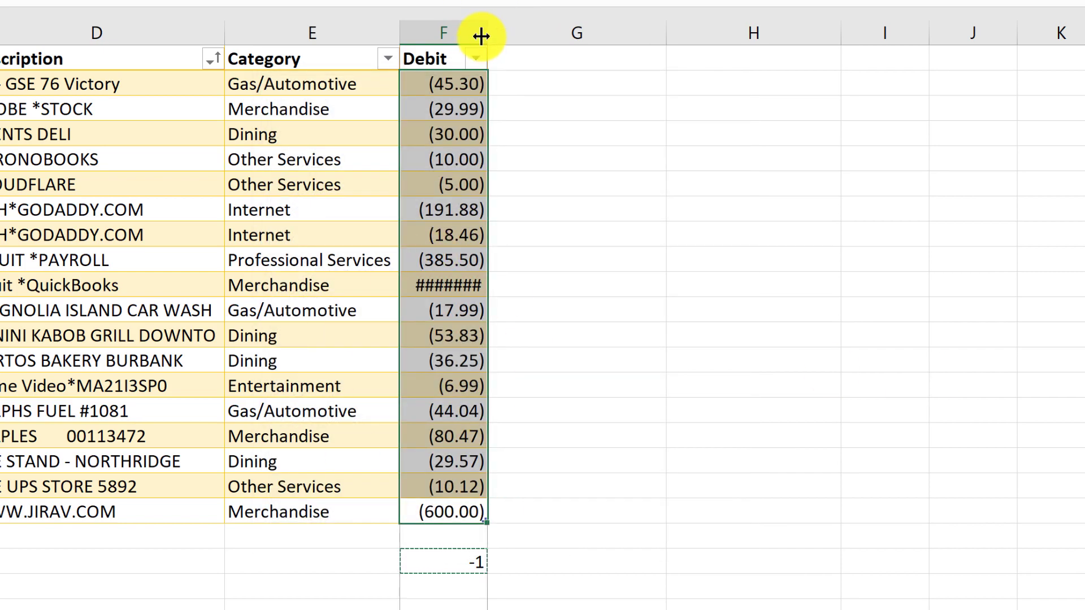
double_click(481, 36)
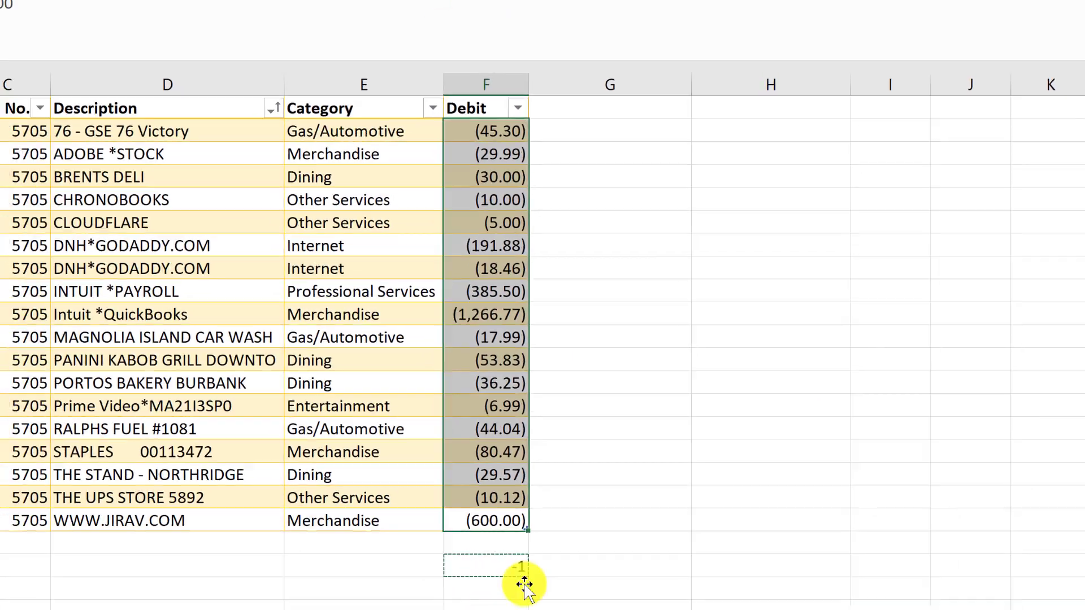
left_click(443, 562)
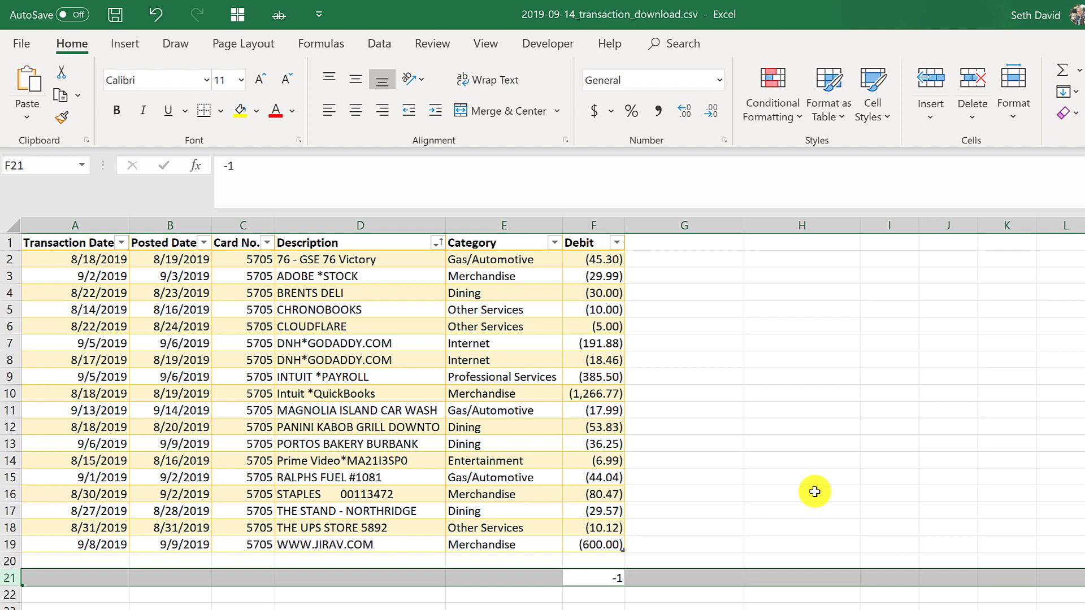
key("Delete")
Format F2:F19 as Number with the -1,234.10 negative style
left_click(588, 510)
key("ctrl+Up")
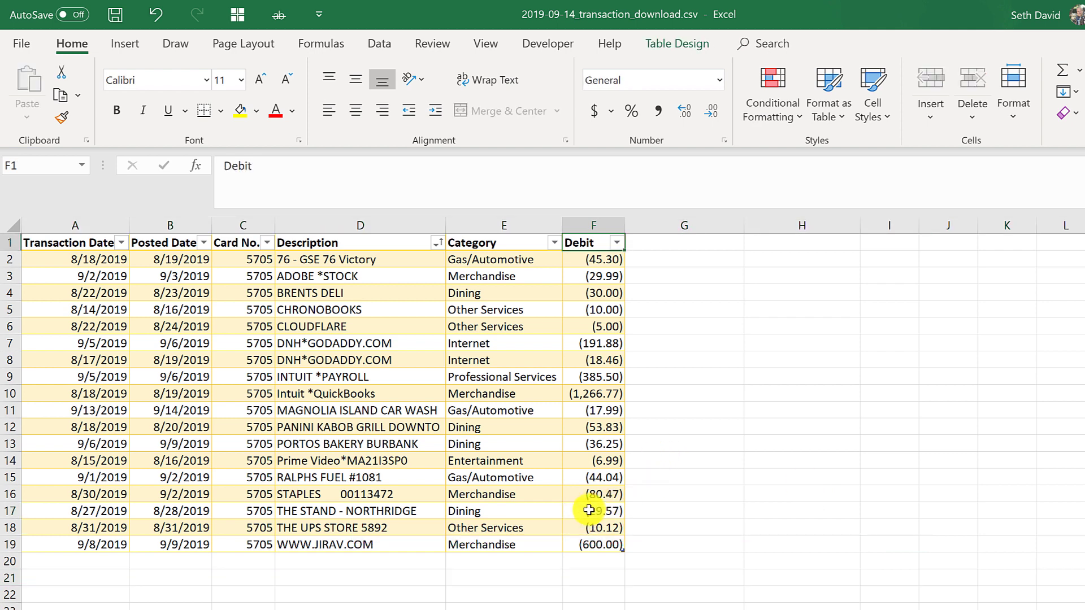
key("Down")
key("ctrl+shift+Down")
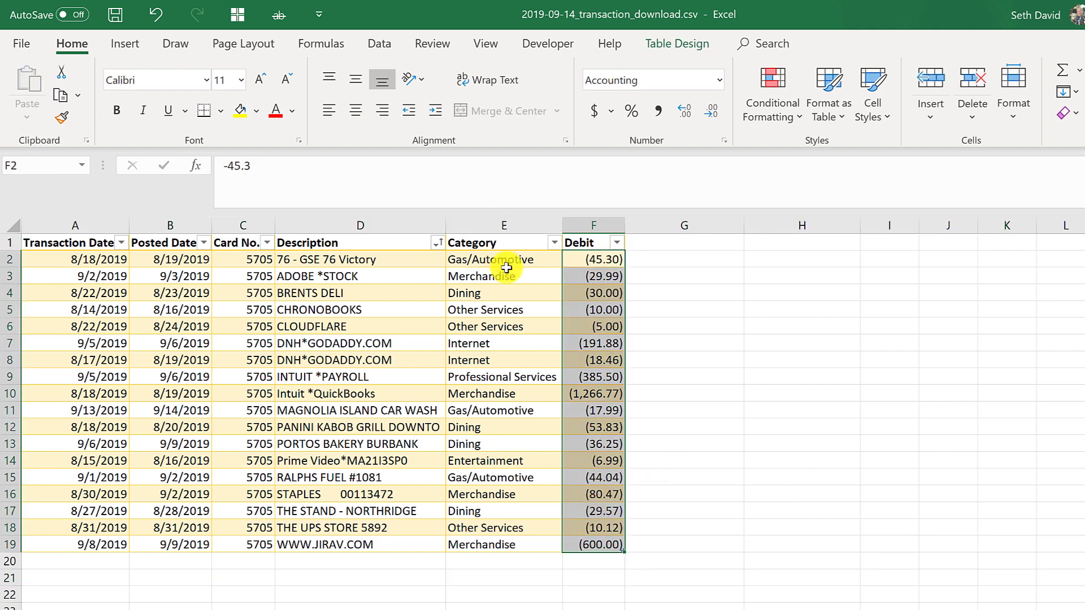
key("ctrl+1")
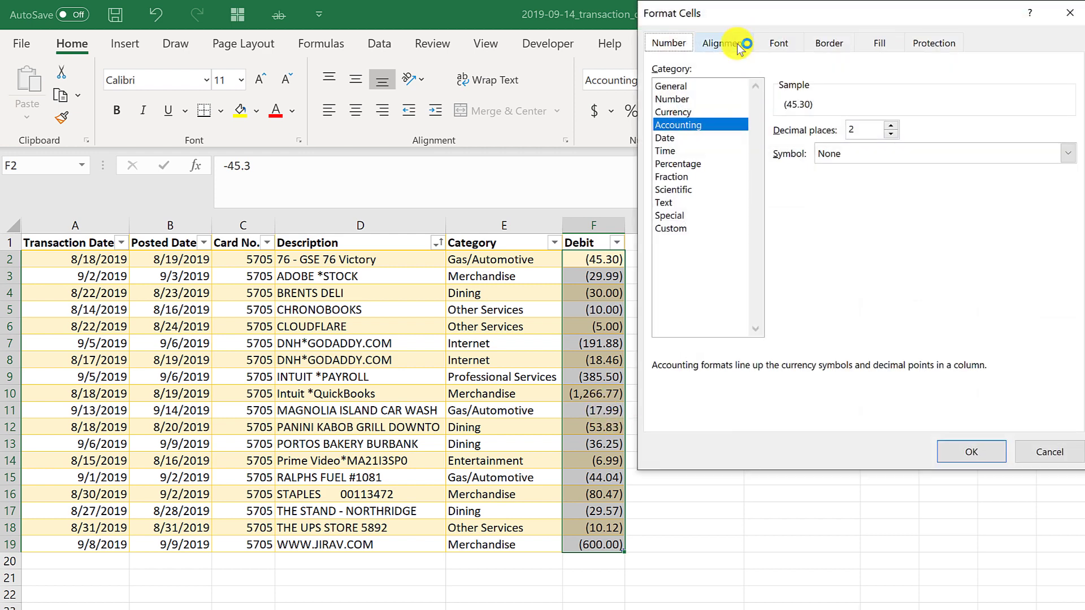
left_click(690, 100)
left_click(813, 191)
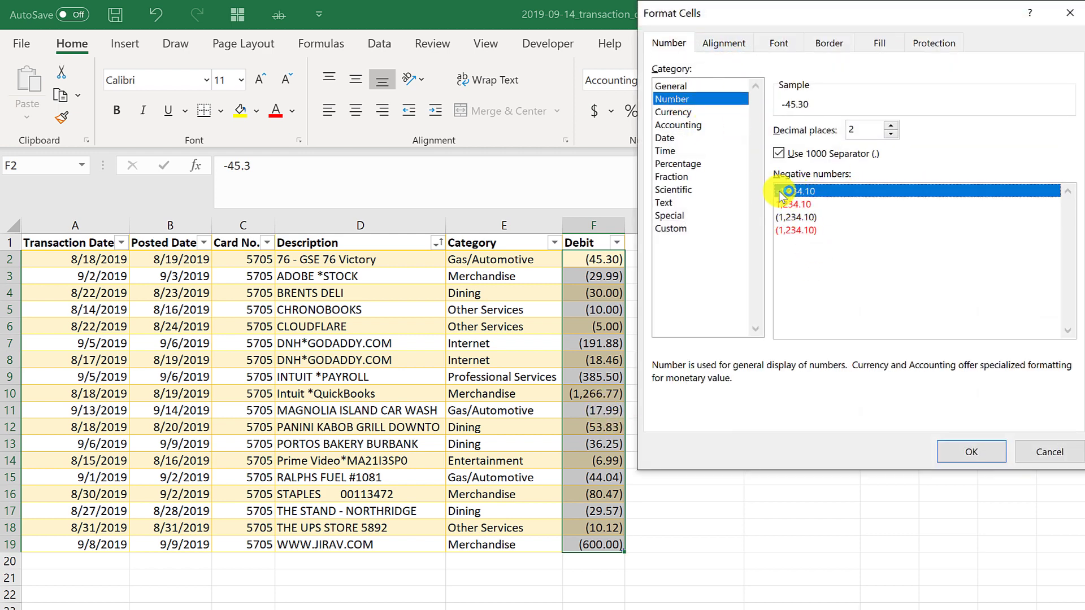
left_click(970, 451)
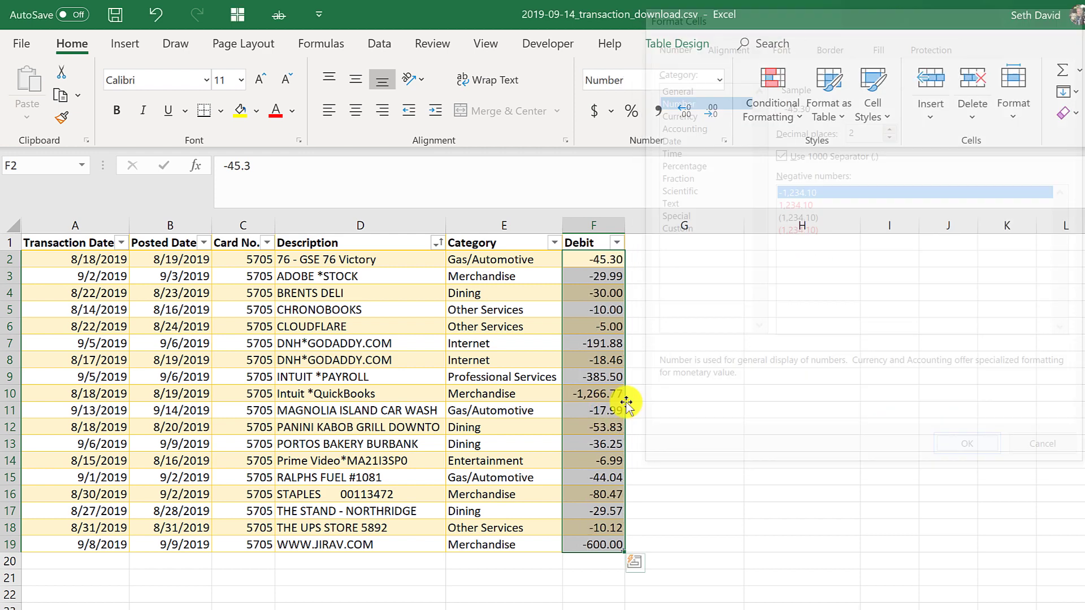
left_click(580, 259)
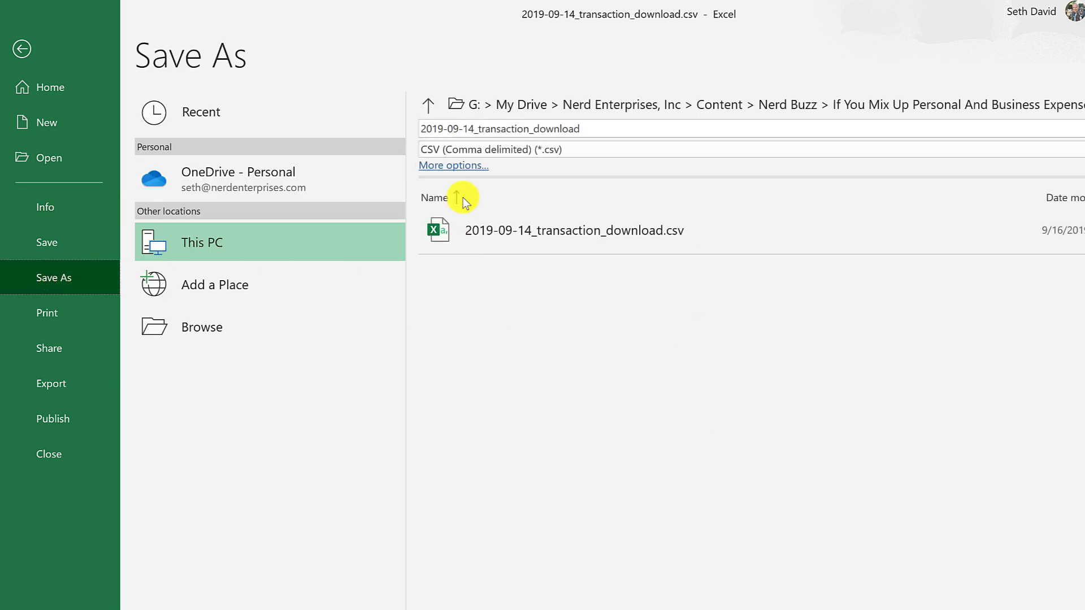
Save the transactions as an Excel Workbook (*.xlsx)
left_click(541, 141)
left_click(480, 162)
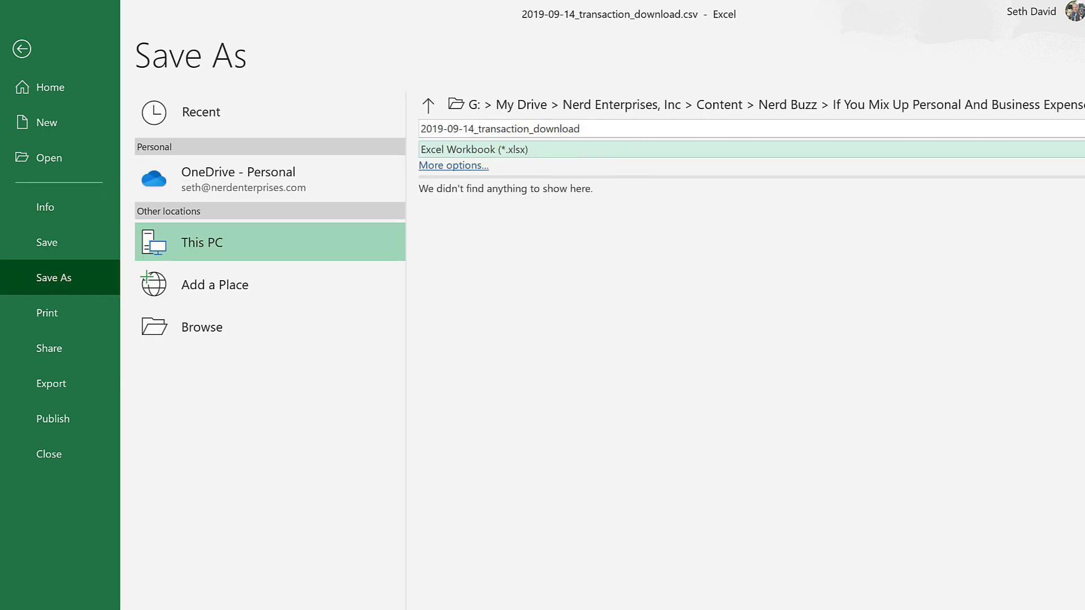
left_click(1082, 151)
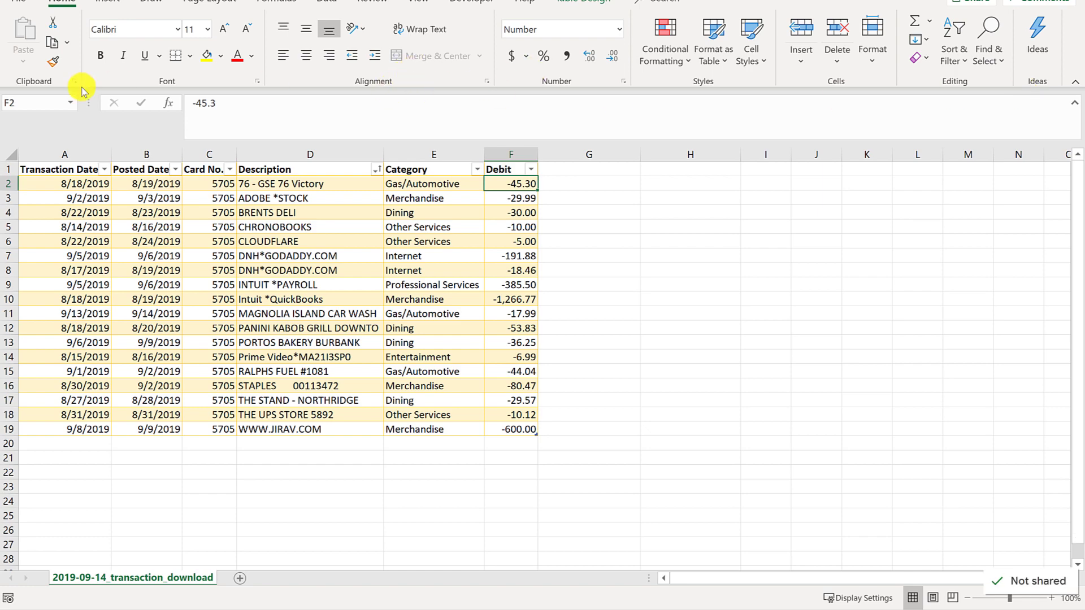
Save another copy as a CSV (Comma delimited) file named Import-File
left_click(22, 3)
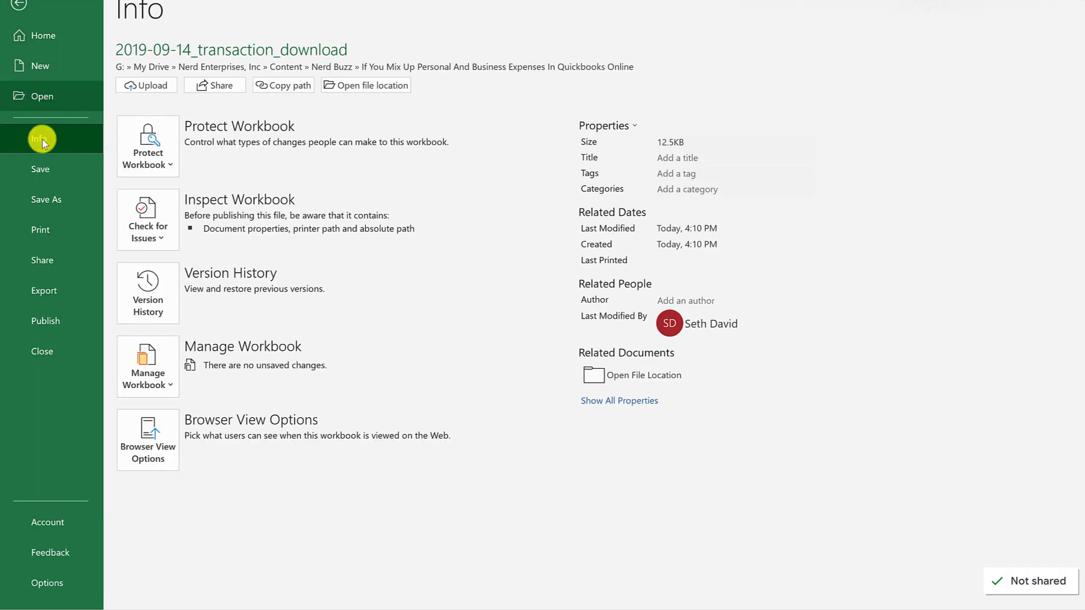
left_click(43, 204)
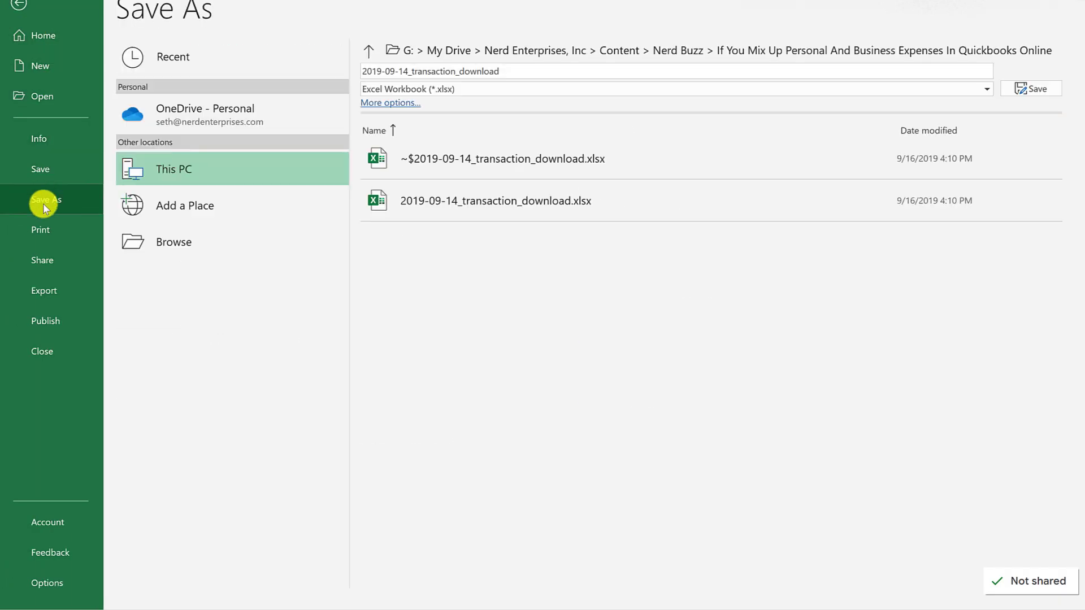
left_click(452, 90)
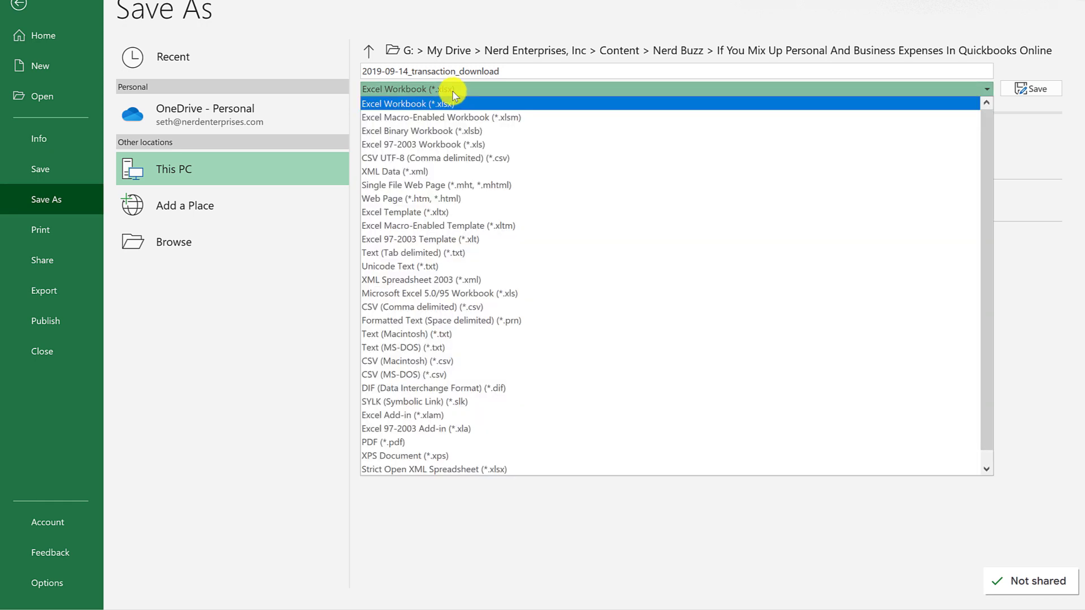
left_click(398, 320)
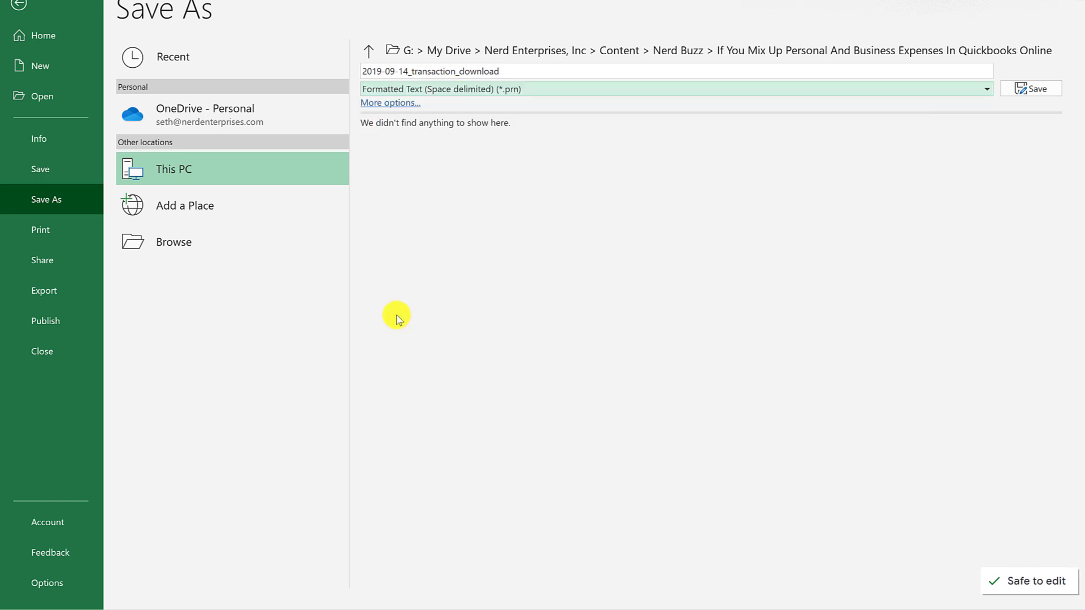
left_click(438, 92)
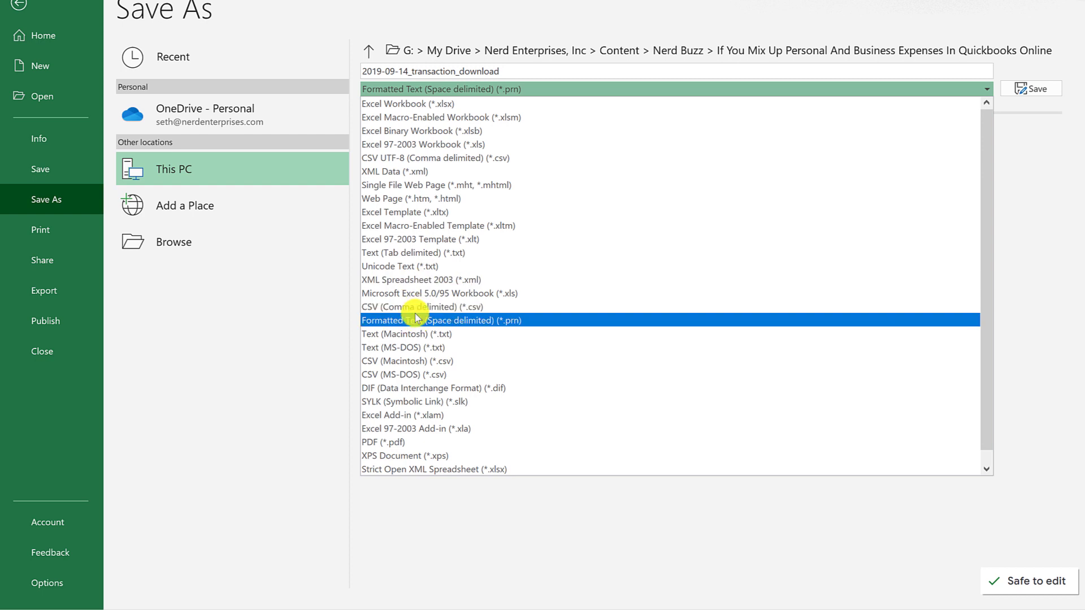
left_click(414, 307)
left_click(472, 70)
left_click_drag(500, 70, 424, 18)
type("Import-File")
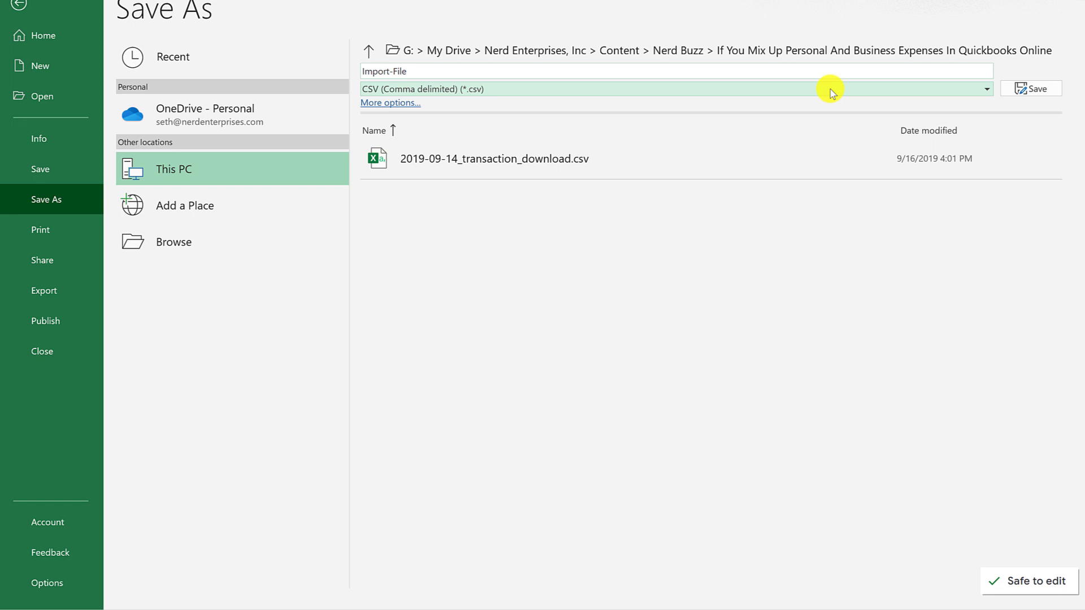
left_click(1030, 90)
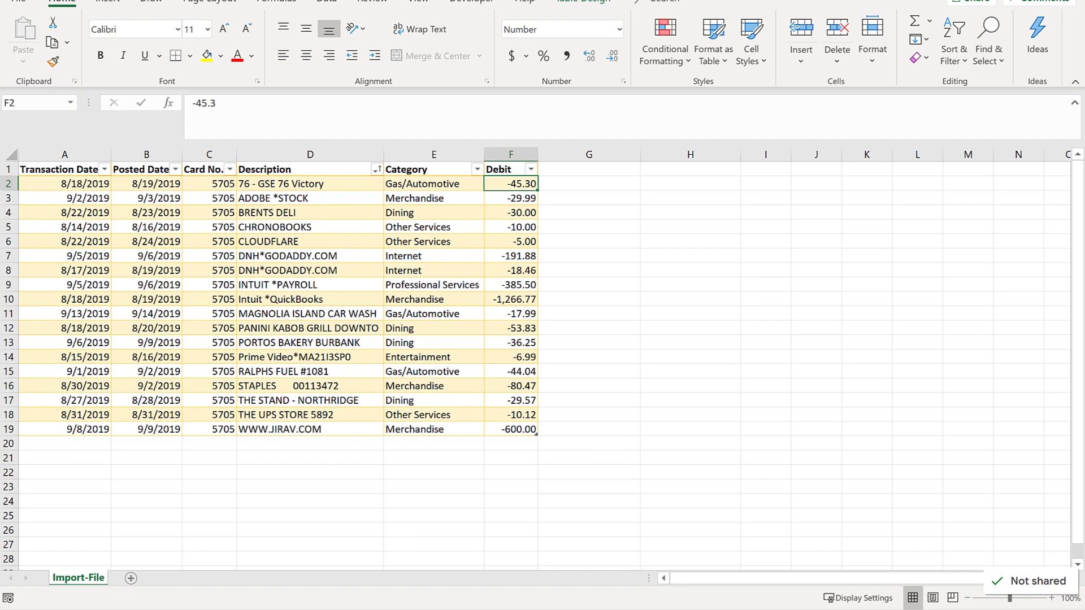
In QuickBooks Banking, start a transaction upload and select Import-File.csv
mouse_move(6, 135)
left_click(49, 169)
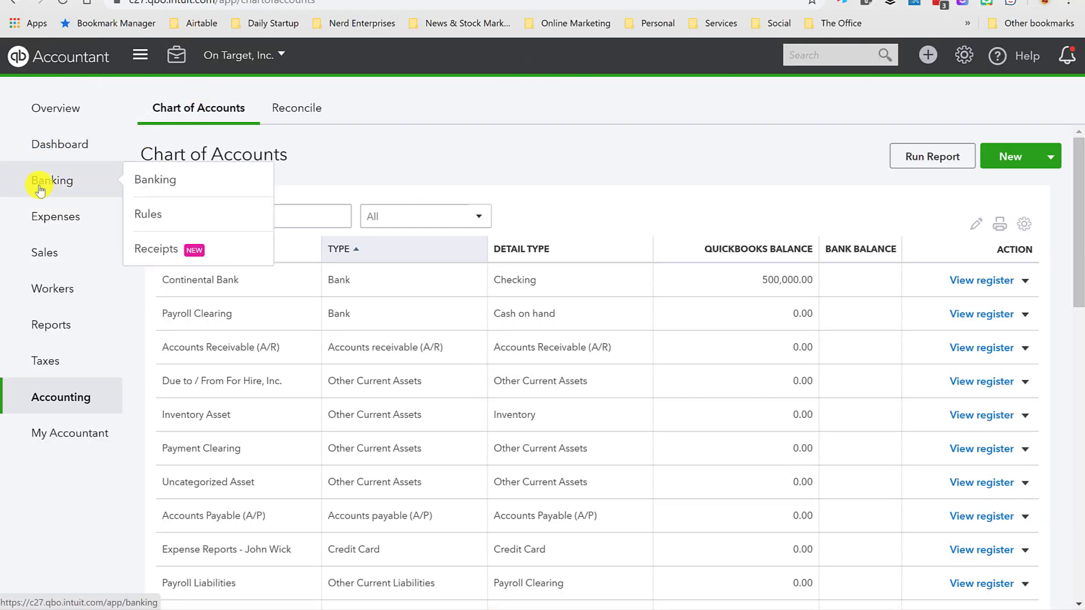
left_click(39, 186)
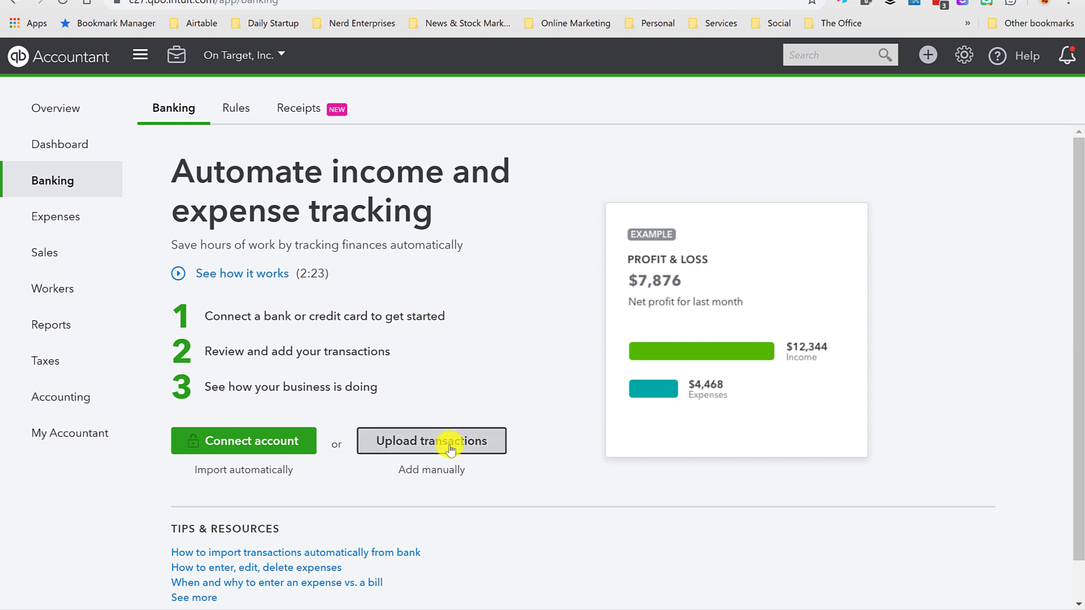
left_click(411, 443)
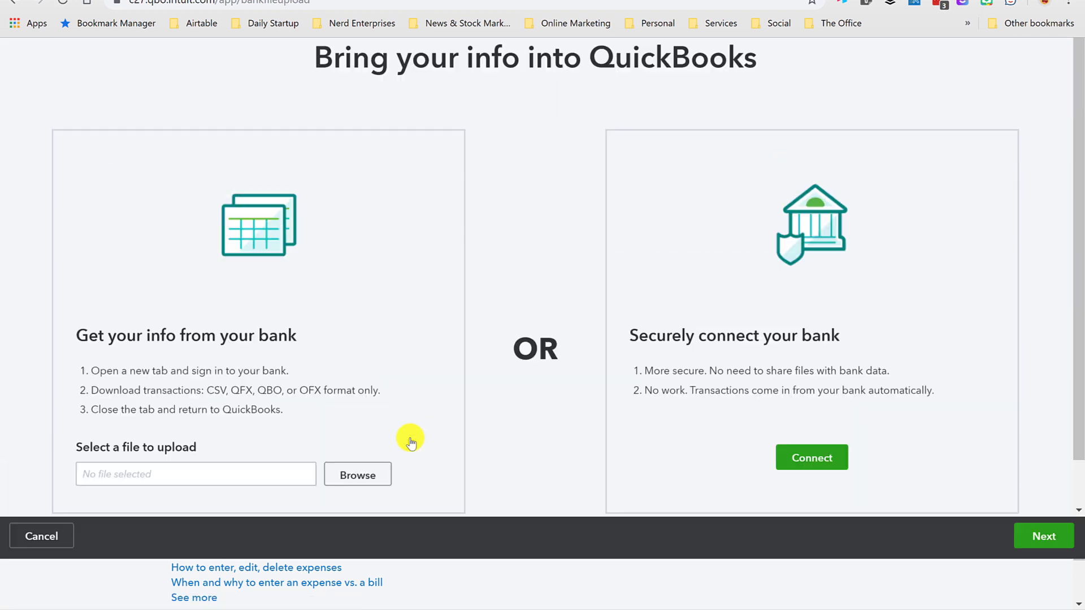
scroll(411, 439, "down", 1)
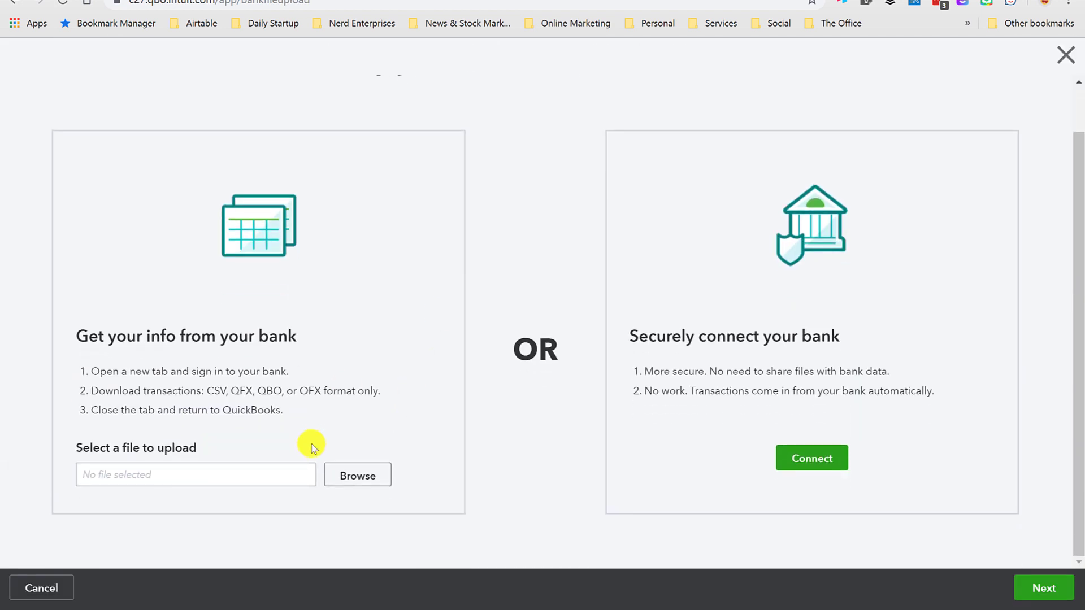
left_click(357, 477)
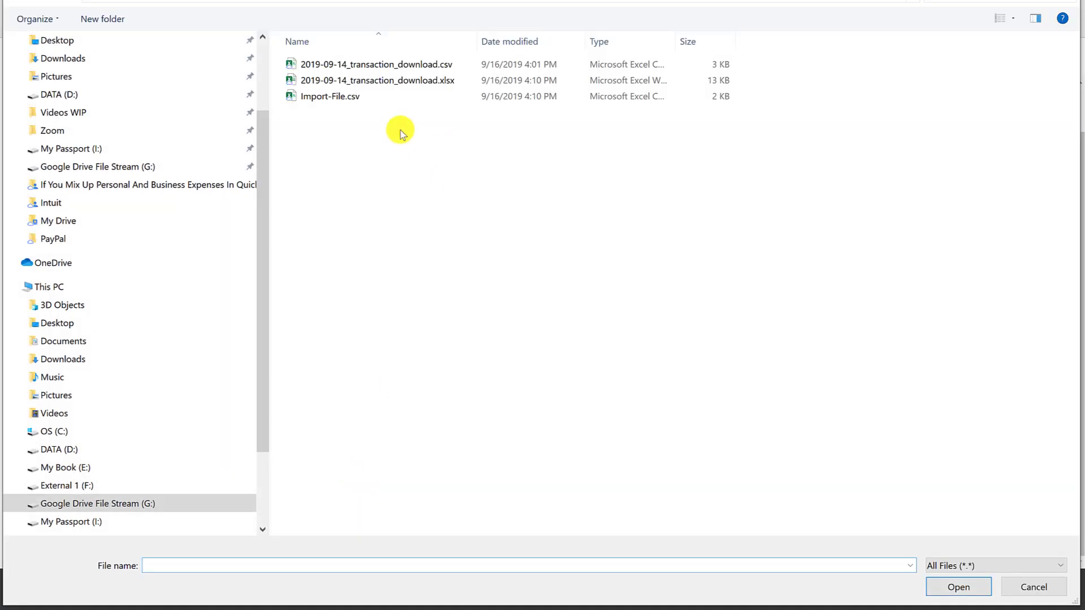
left_click(333, 99)
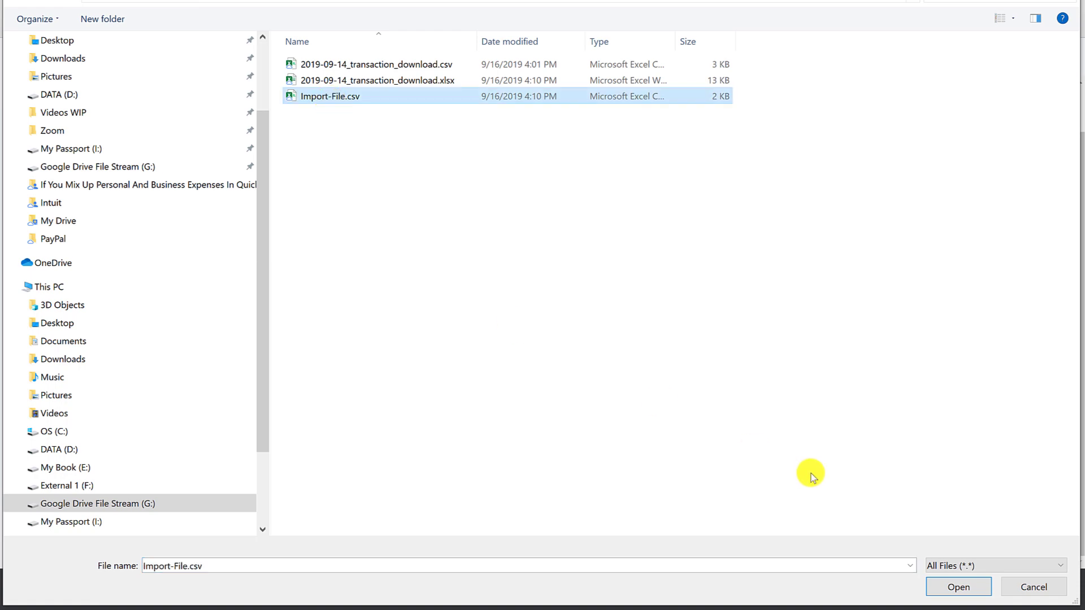
left_click(961, 587)
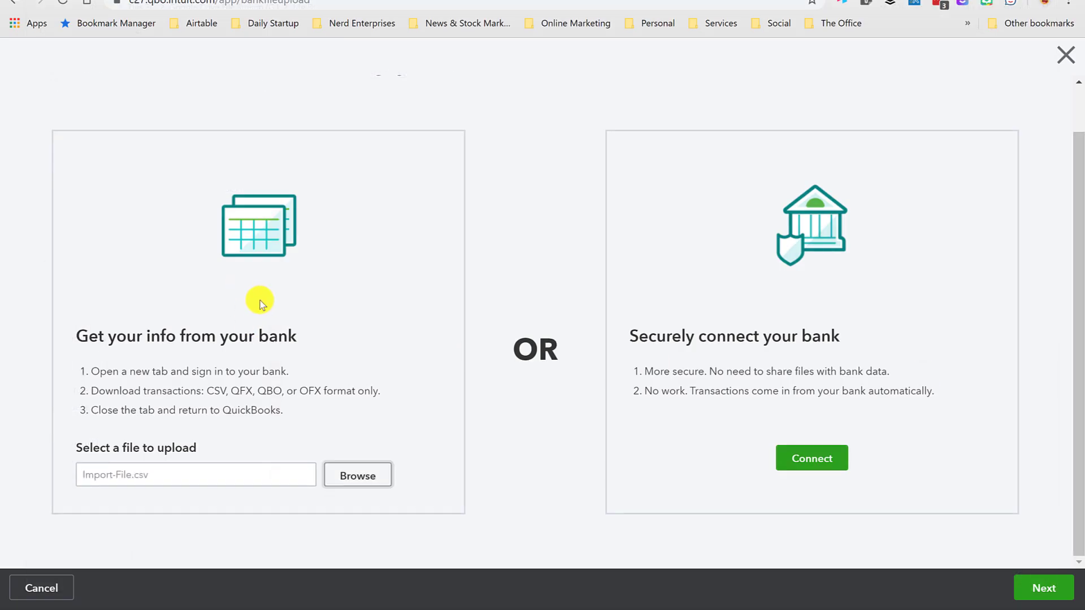
Assign the upload to the Expense Reports account
left_click(1044, 587)
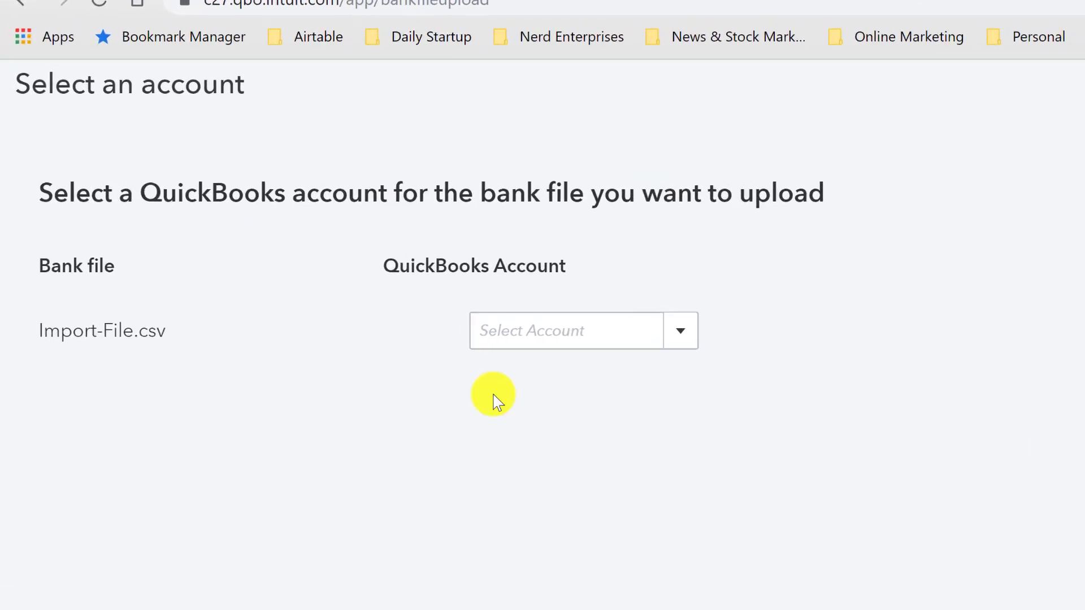
left_click(568, 338)
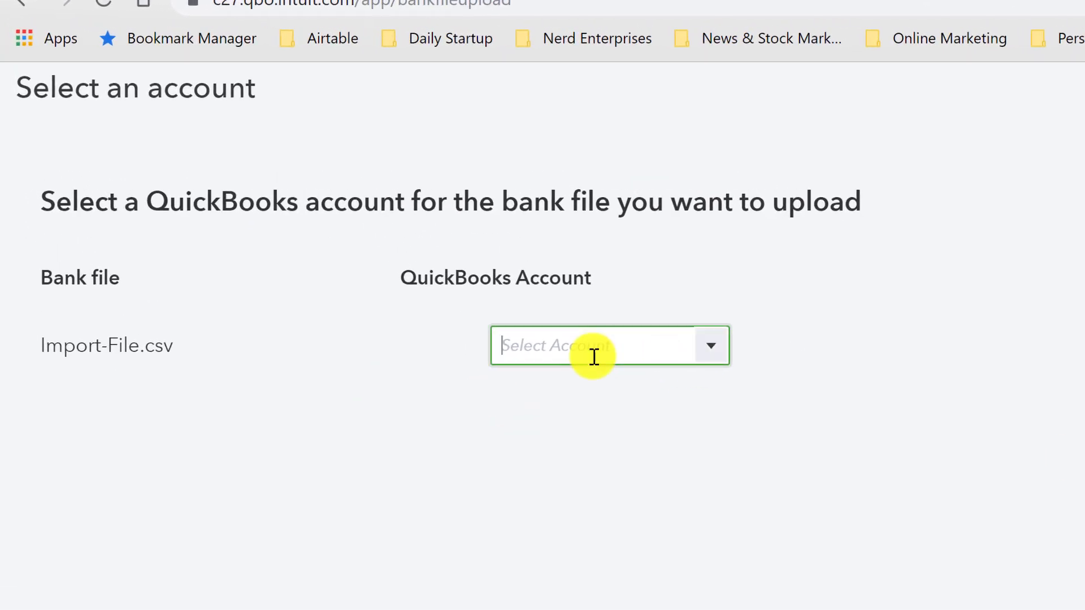
type("exp")
left_click(625, 431)
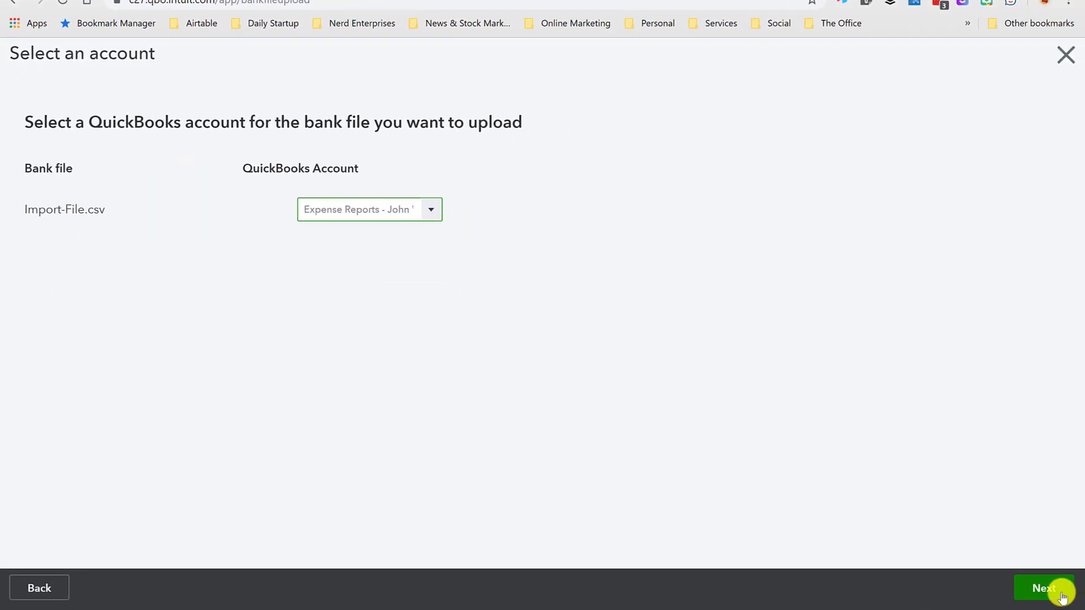
Map Date to Column 2 Posted Date, Description to Column 4, Amount to Column 6 Debit
left_click(1060, 596)
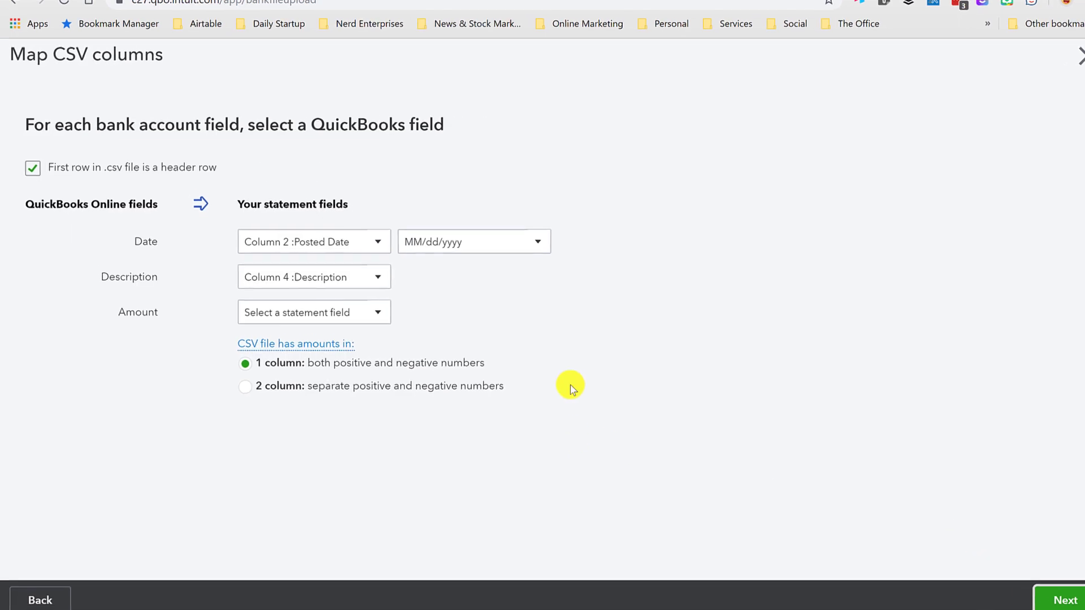
left_click(312, 237)
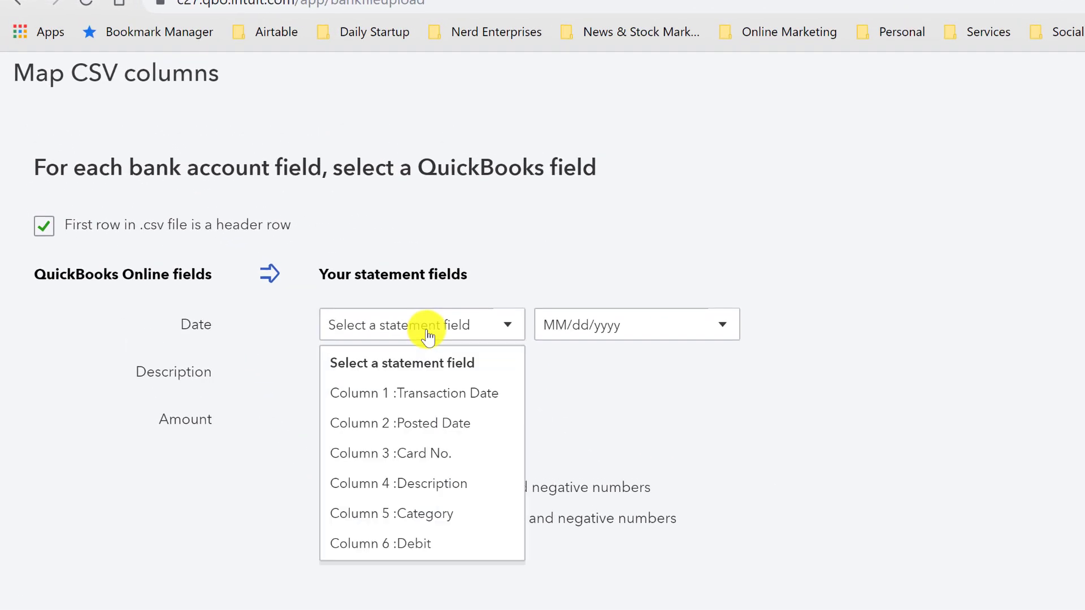
left_click(387, 423)
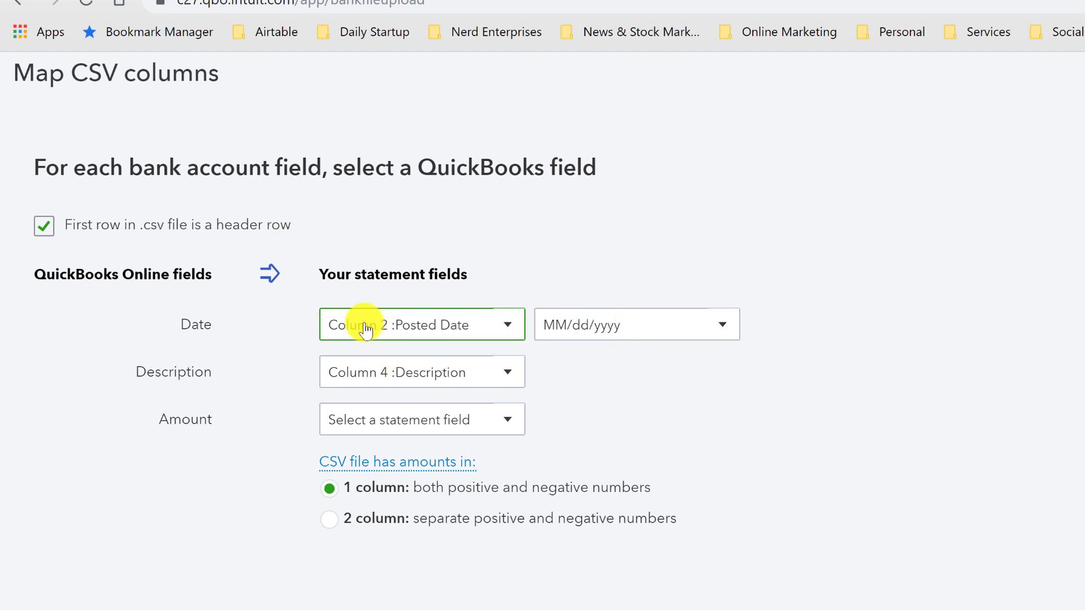
left_click_drag(200, 326, 175, 407)
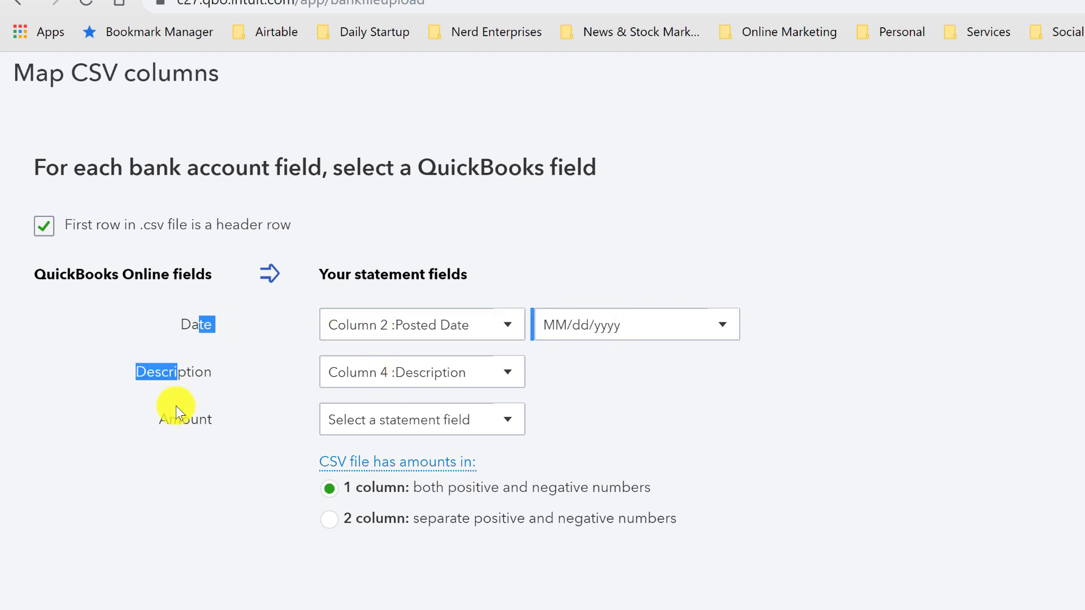
left_click(202, 323)
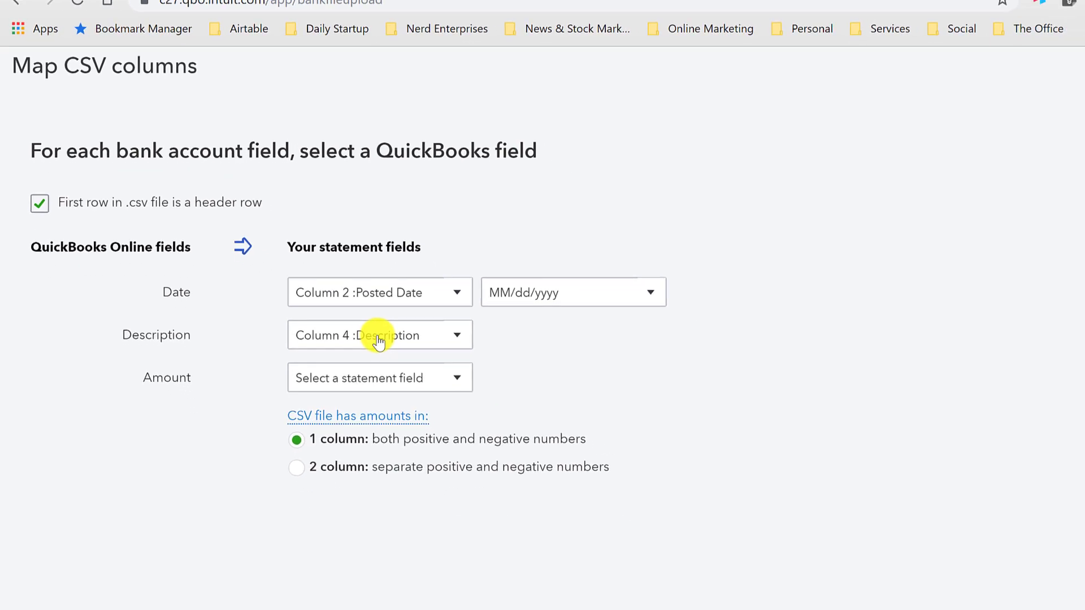
left_click(393, 376)
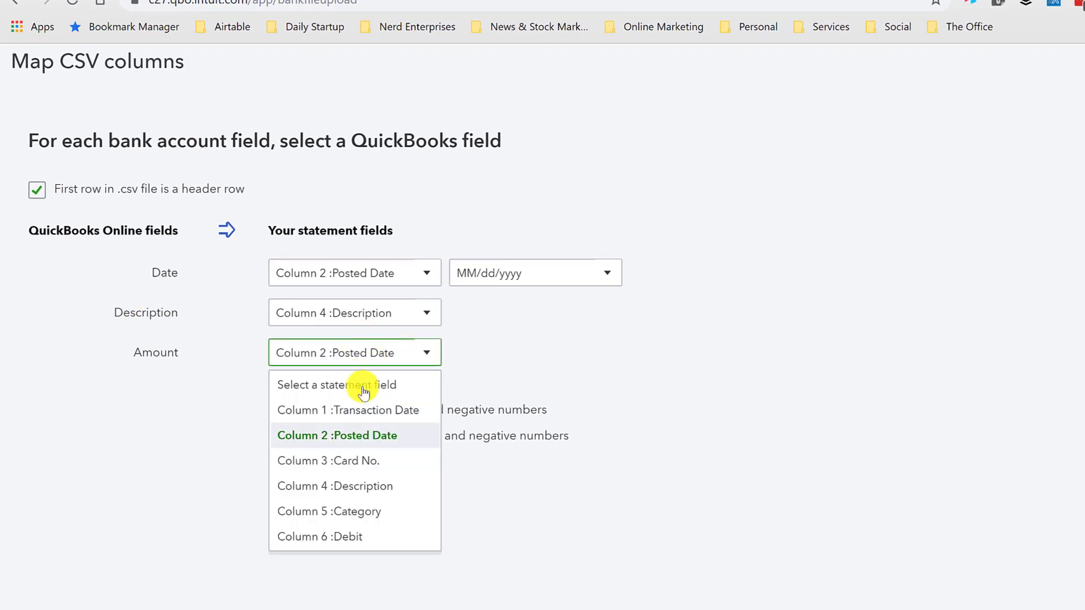
left_click(355, 537)
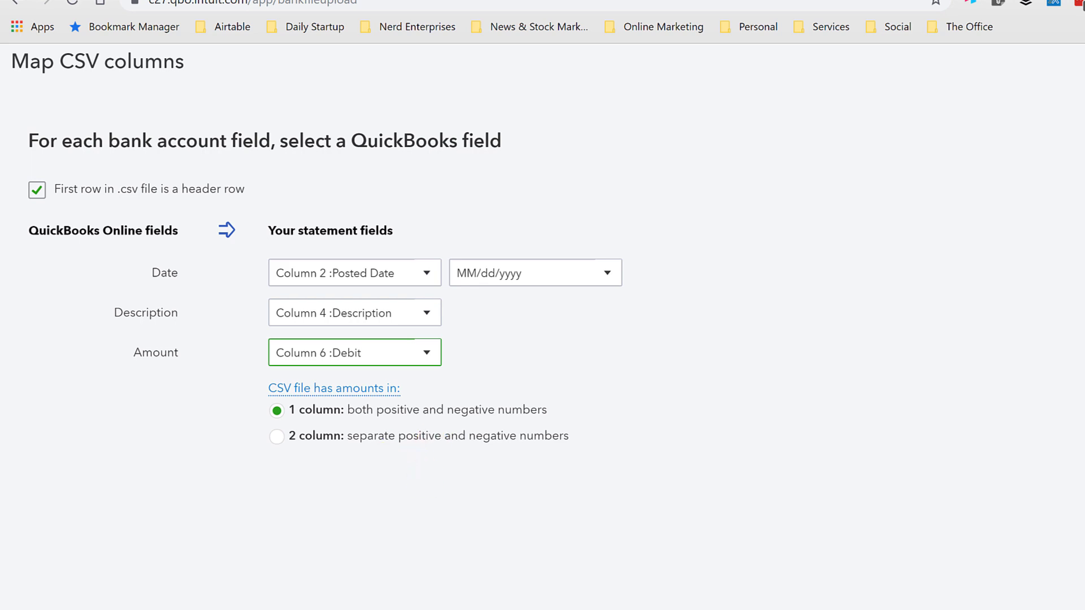
left_click(1043, 588)
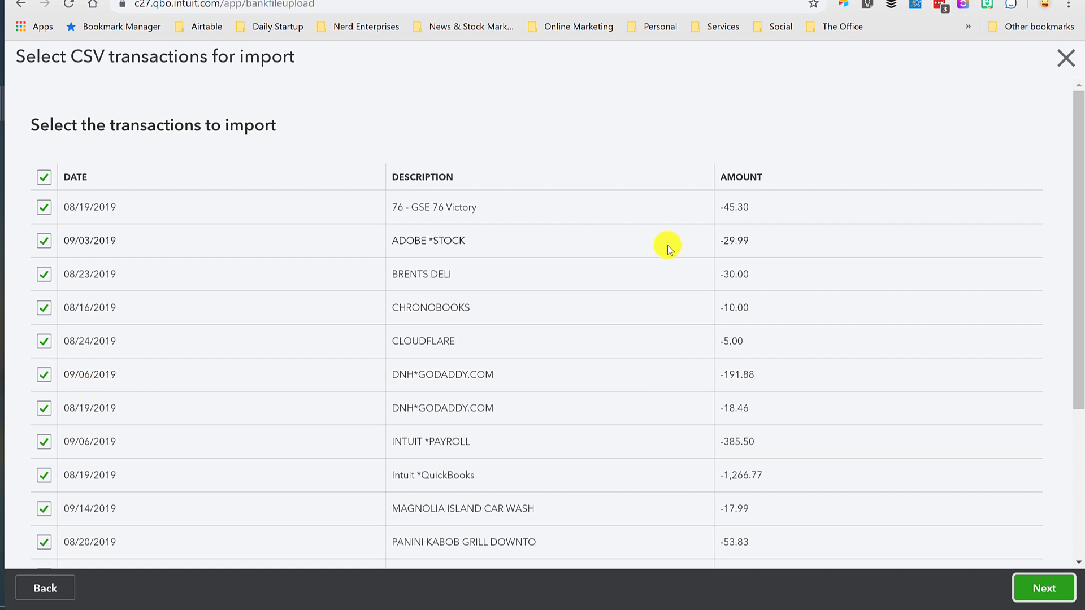
Import all 18 checked transactions and review them on the For Review tab
scroll(565, 288, "down", 4)
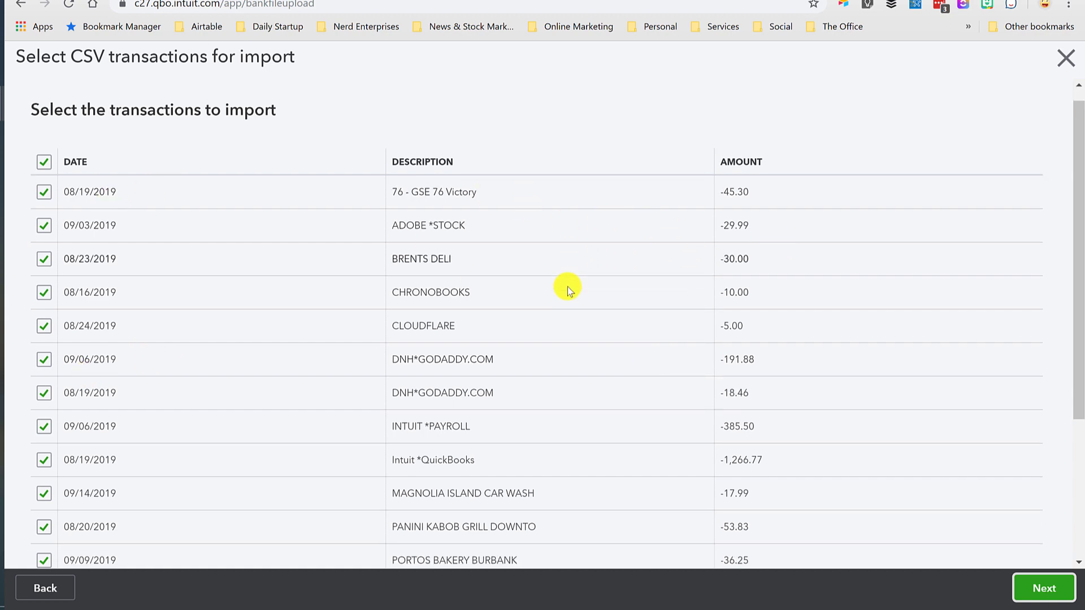
scroll(565, 342, "up", 4)
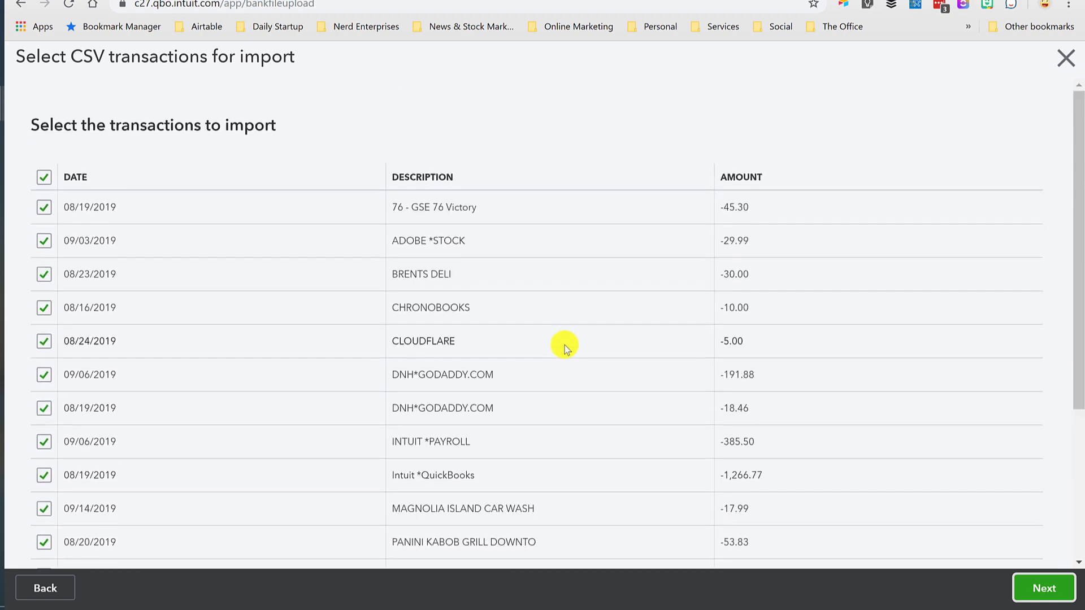
left_click(1044, 588)
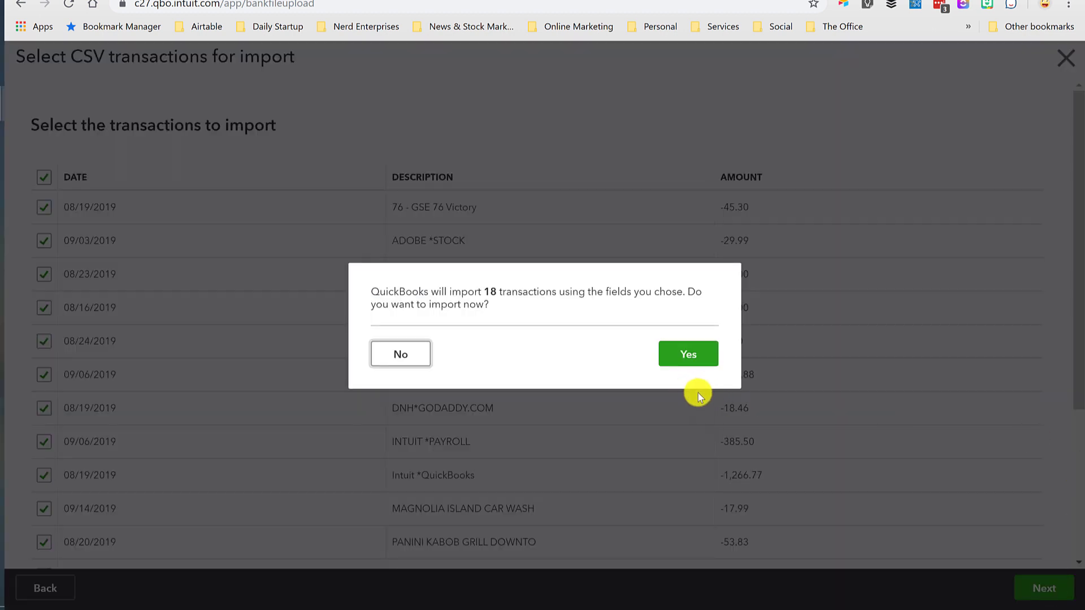
left_click(691, 351)
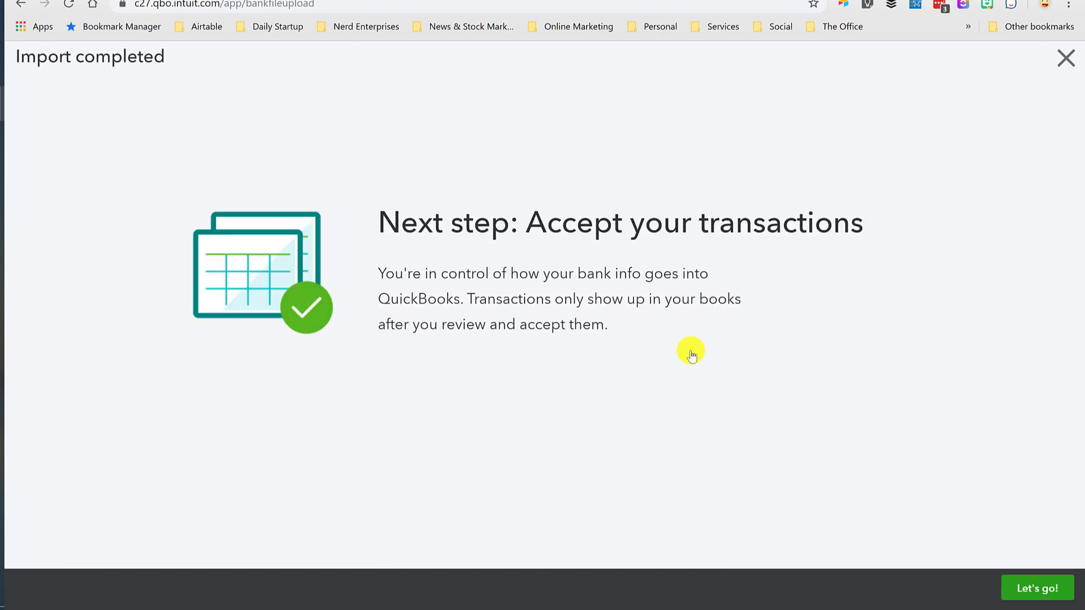
left_click(1032, 586)
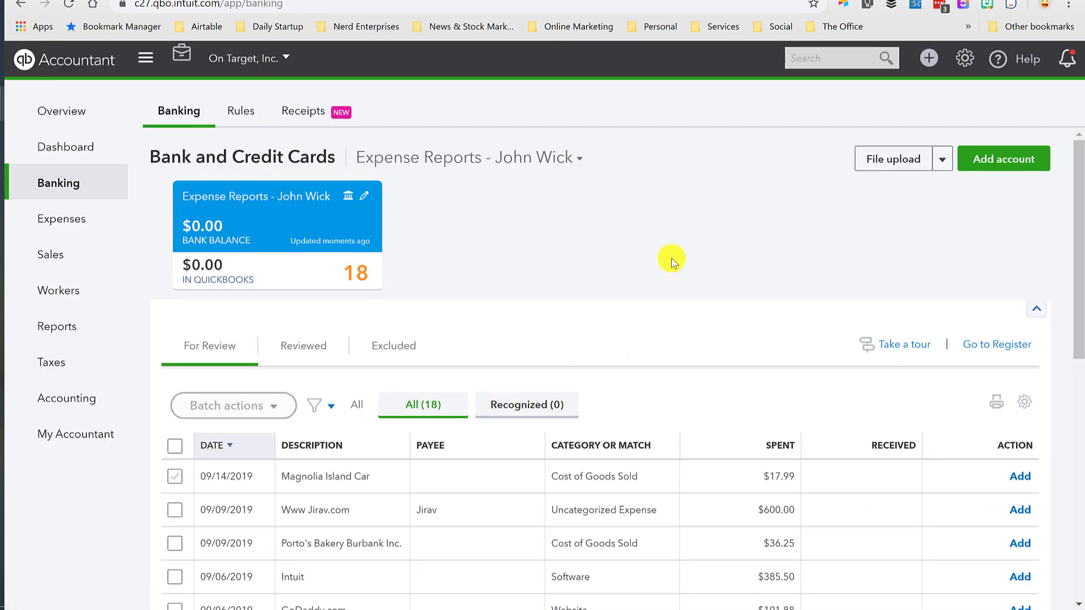
scroll(672, 258, "down", 1)
scroll(675, 265, "up", 1)
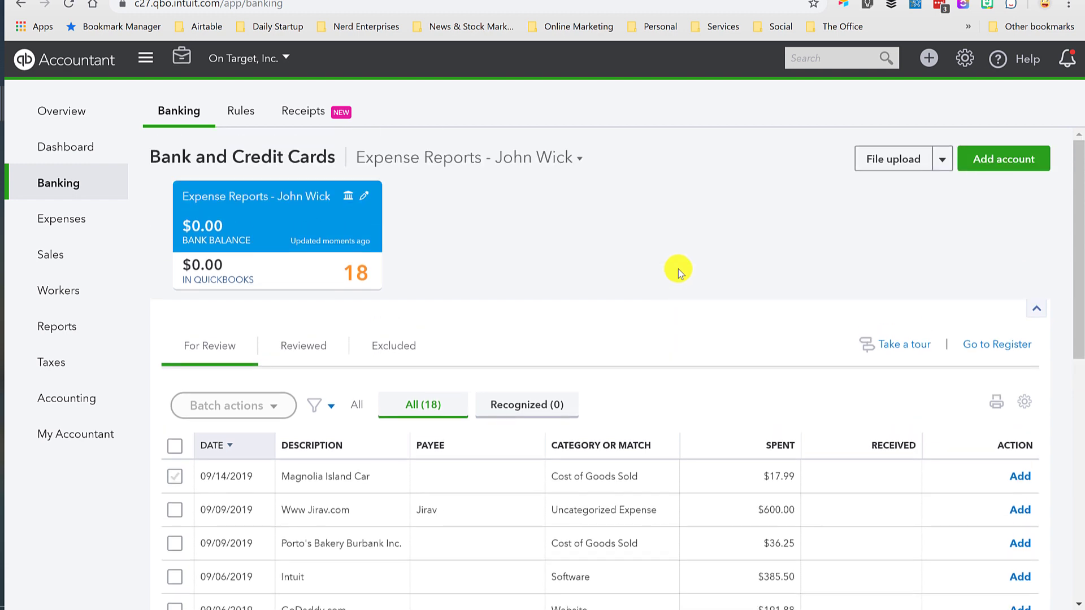
scroll(678, 271, "down", 2)
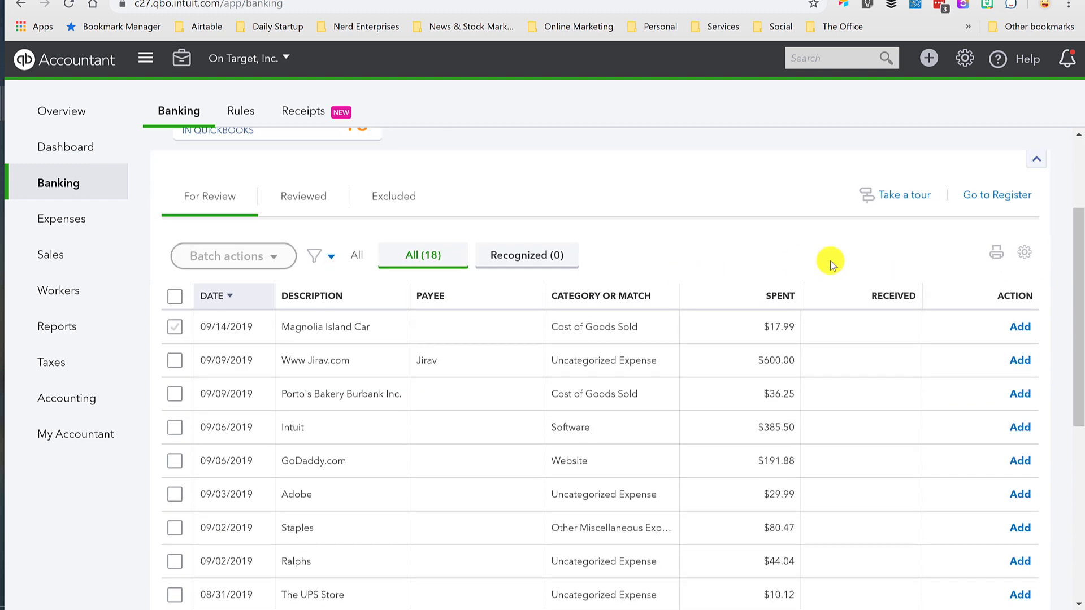
Give the $17.99 Magnolia Island Car charge a new vendor, Magnolia Car Wash
left_click(331, 329)
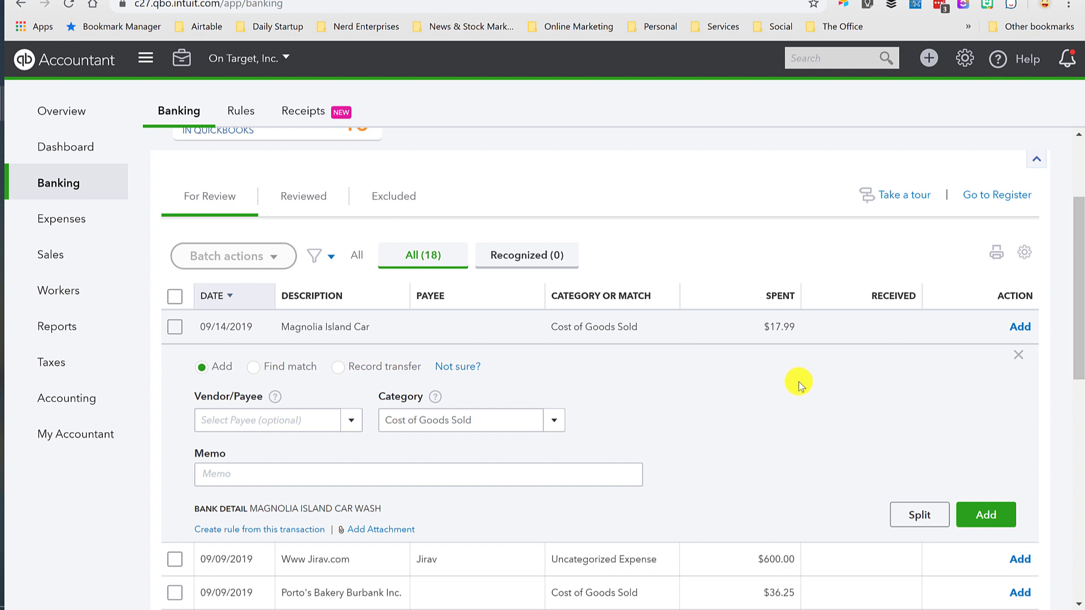
left_click(254, 418)
type("Magnolia Car Wash")
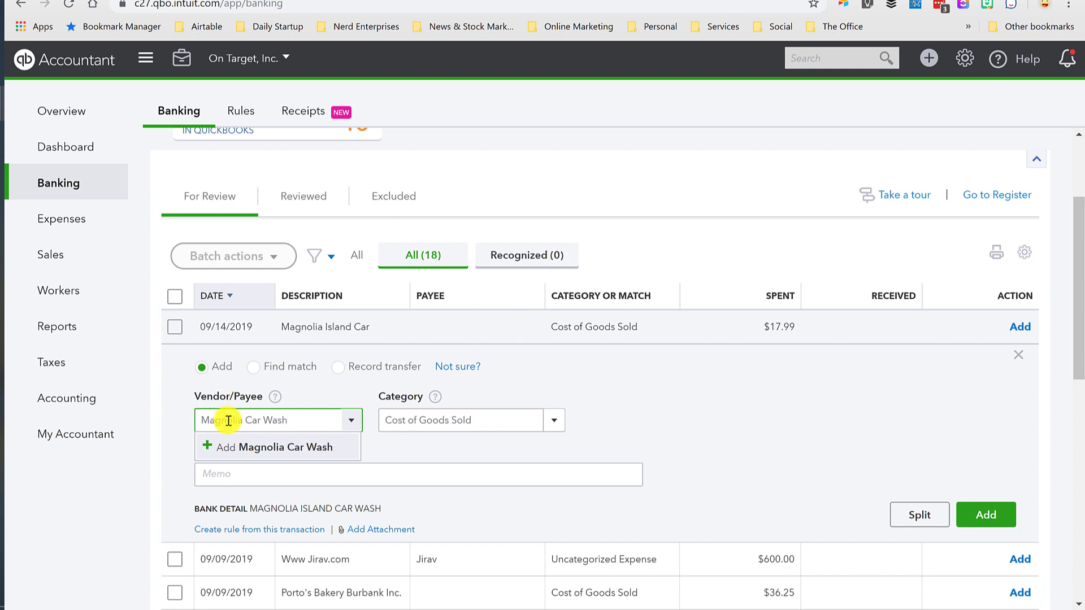
left_click(220, 446)
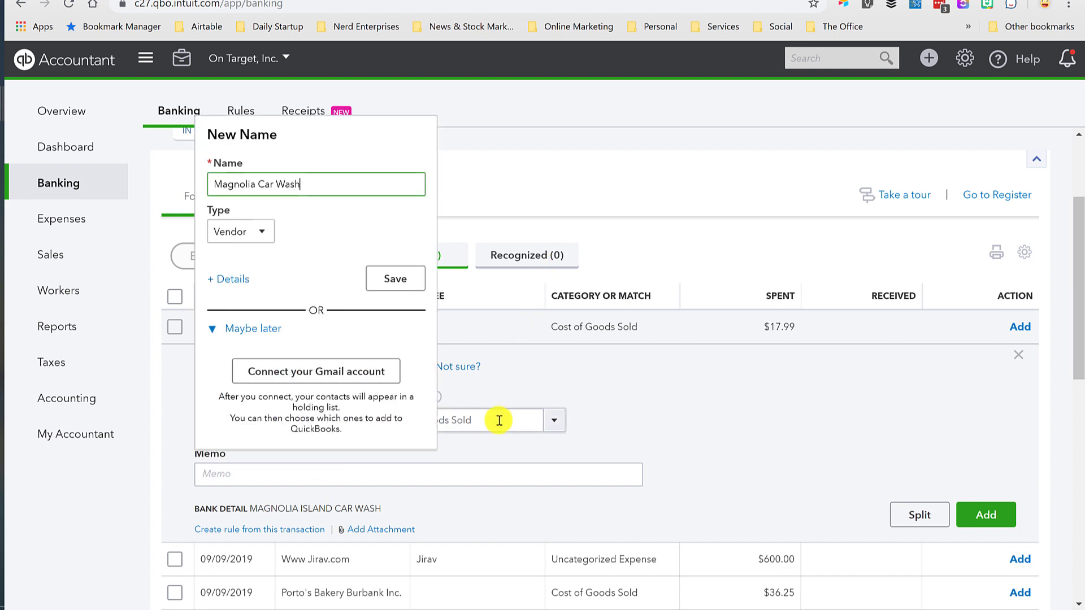
left_click(395, 278)
Categorise it to a new Auto Repairs & Maintenance account (detail type Auto) and add it
type("Auto Repairs & Ma")
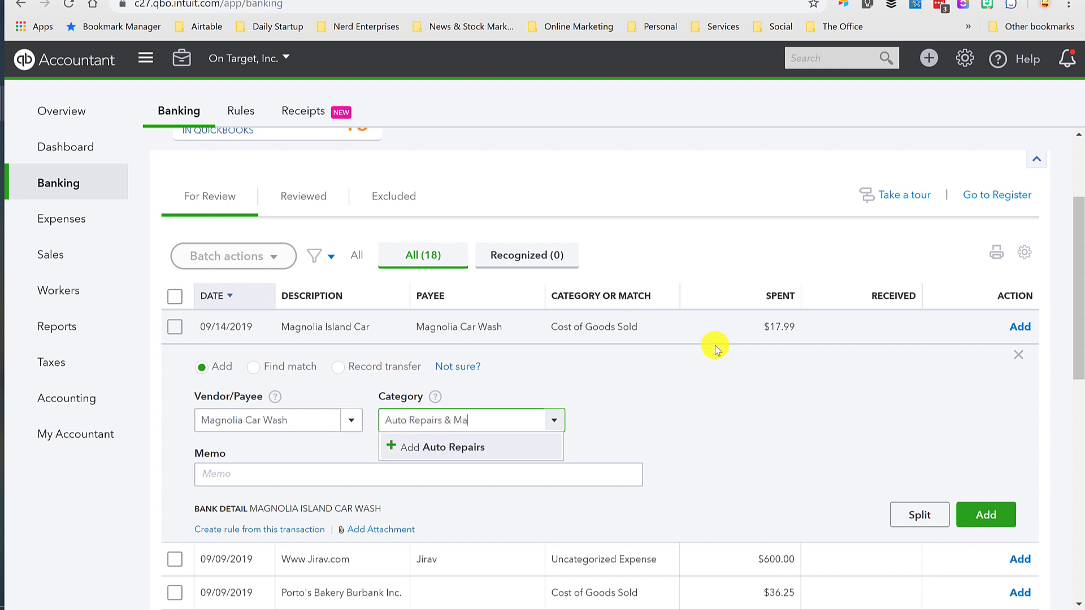
type("intenance")
left_click(474, 447)
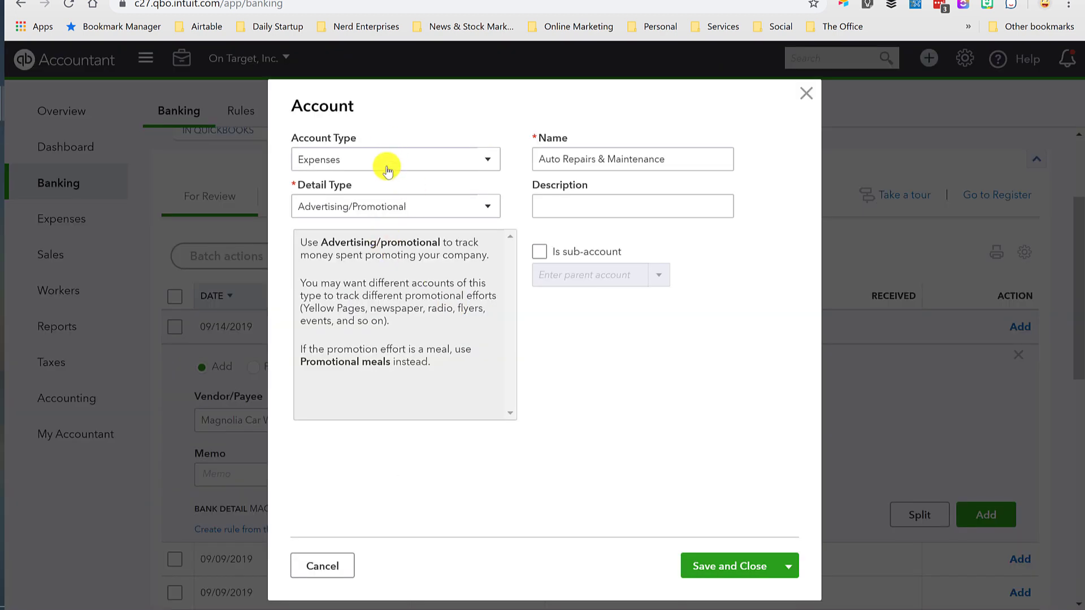
left_click(364, 210)
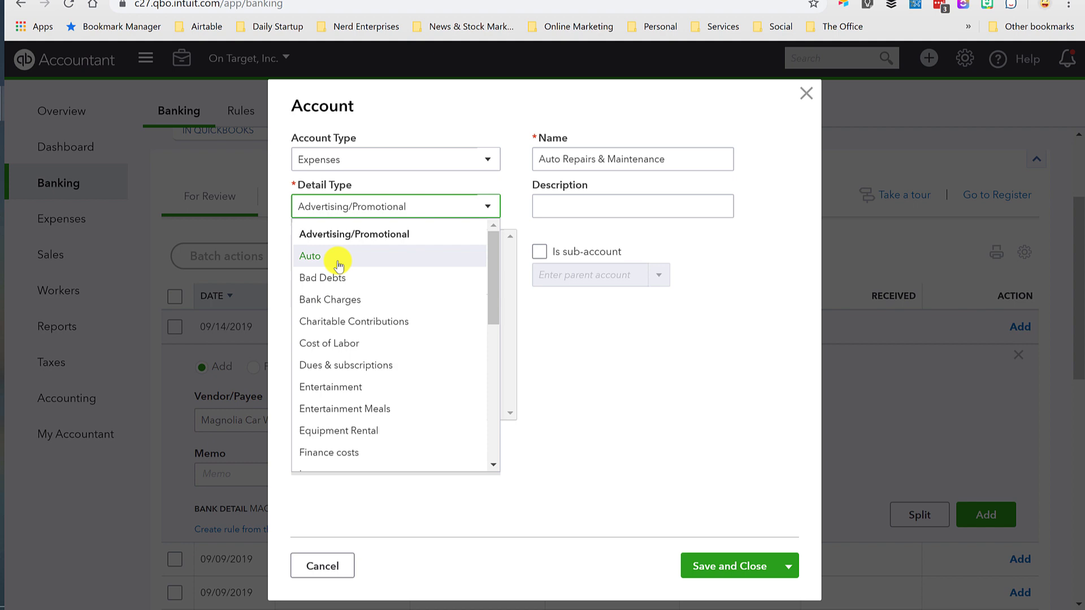
left_click(338, 258)
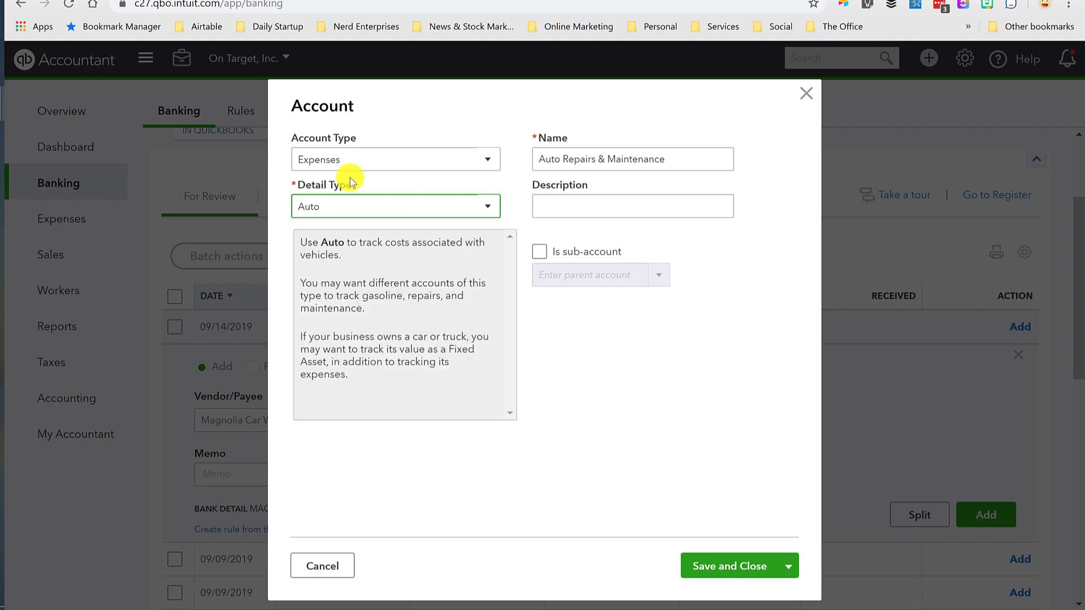
left_click(713, 566)
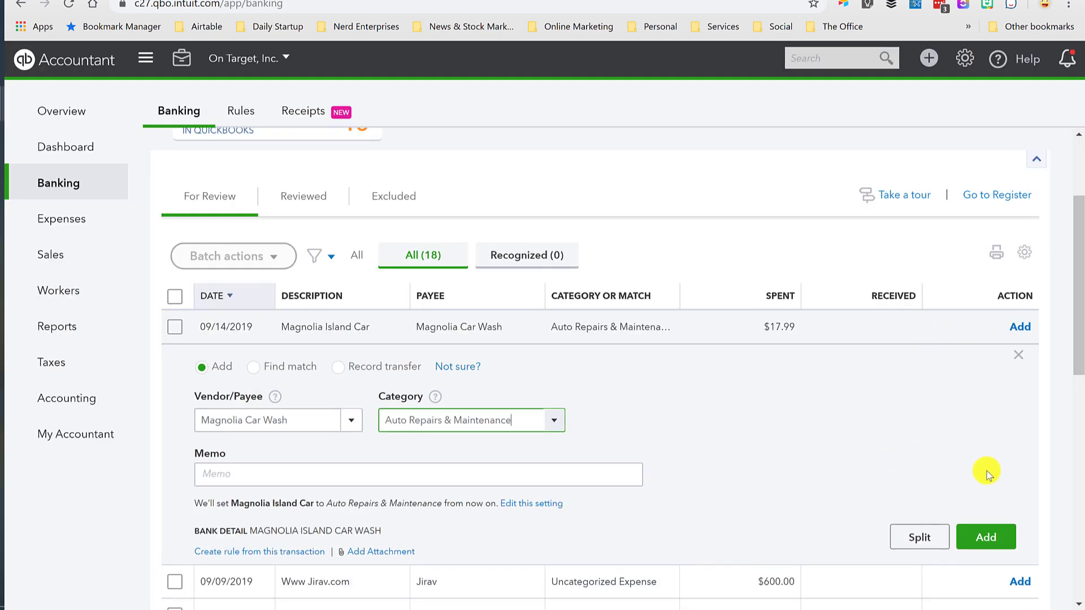
left_click(985, 537)
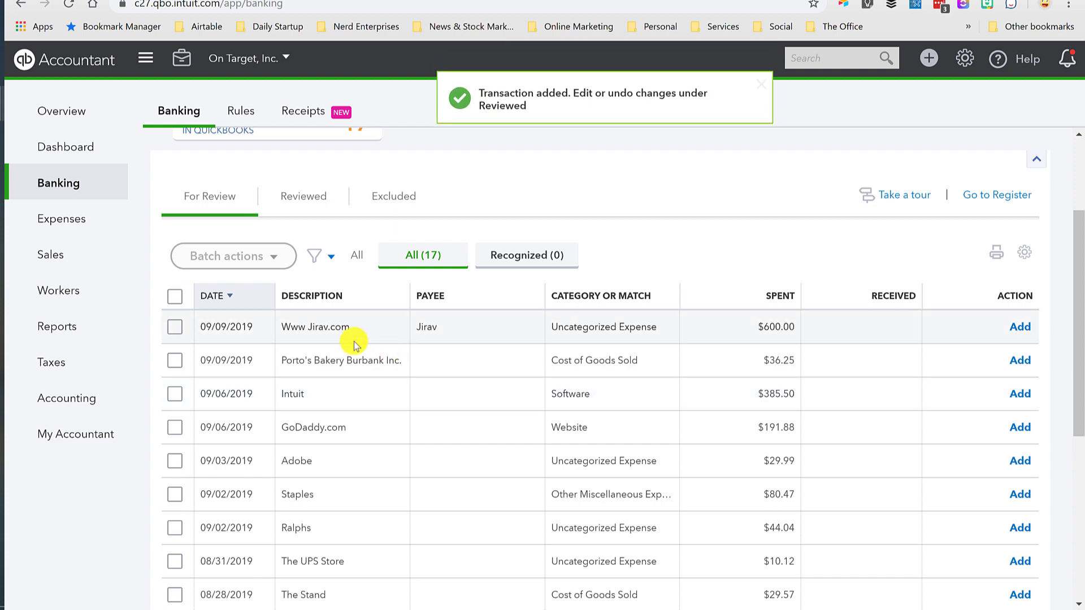
Accept the Jirav charge with the category Software
left_click(354, 342)
left_click(271, 424)
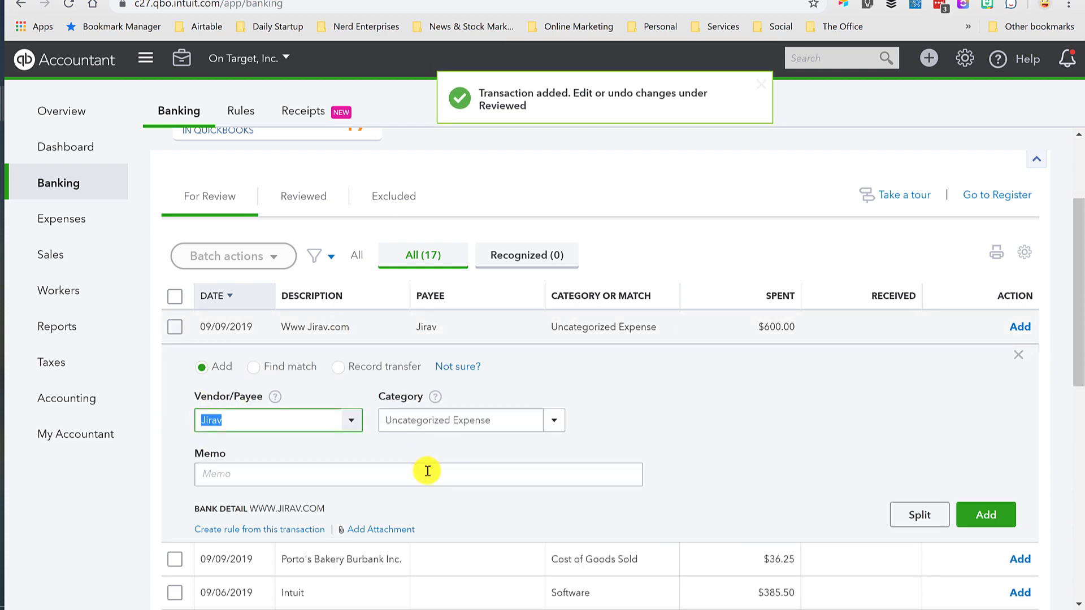
key("Tab")
type("Softw")
key("Tab")
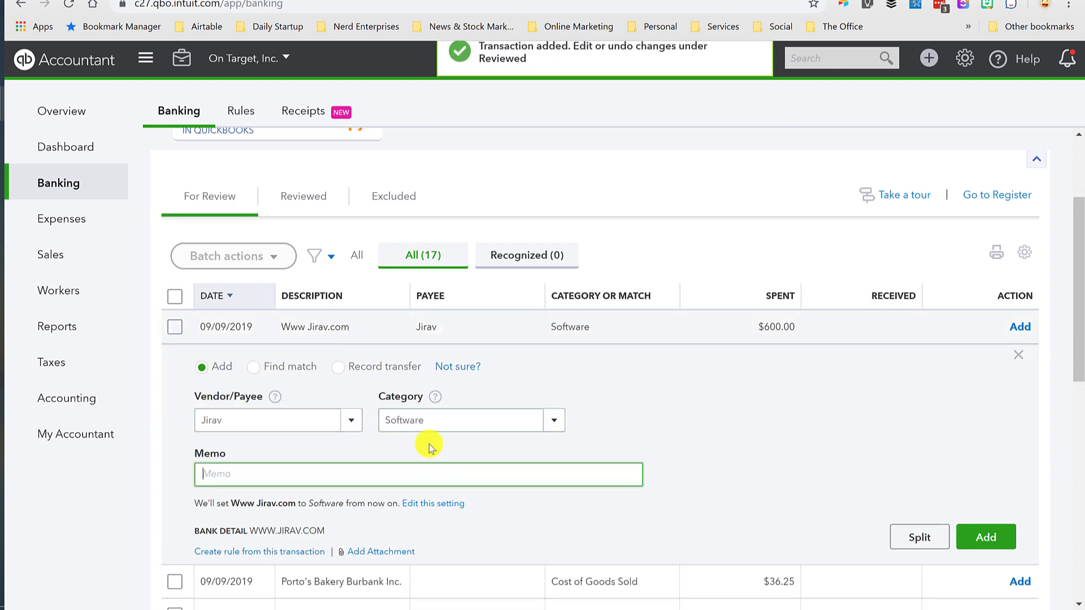
left_click(986, 536)
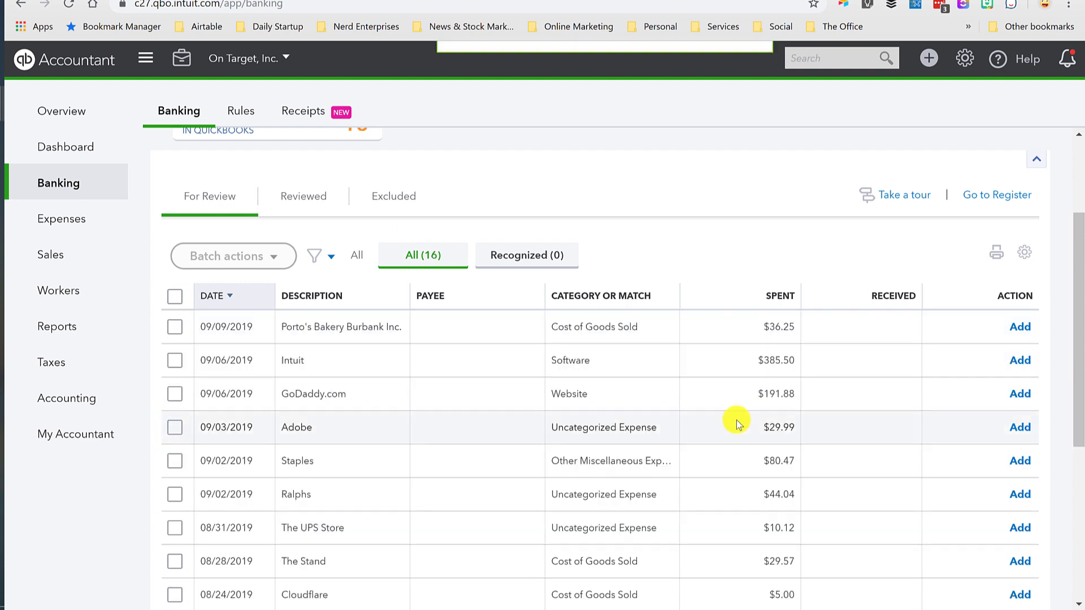
Give the Porto's Bakery Burbank charge a new vendor named Porto's
left_click(359, 329)
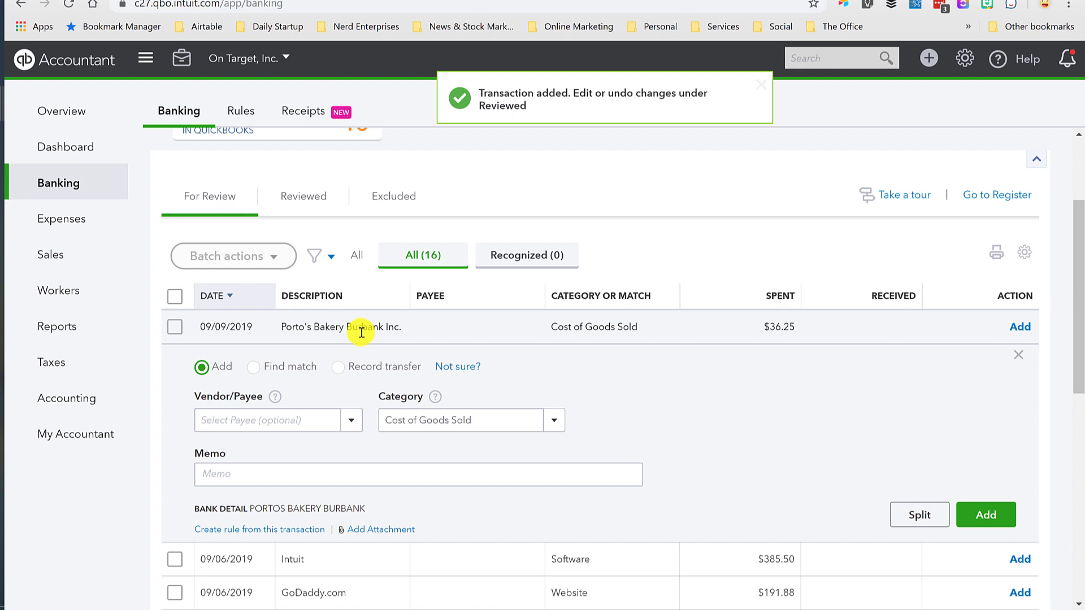
left_click(283, 419)
type("Prt")
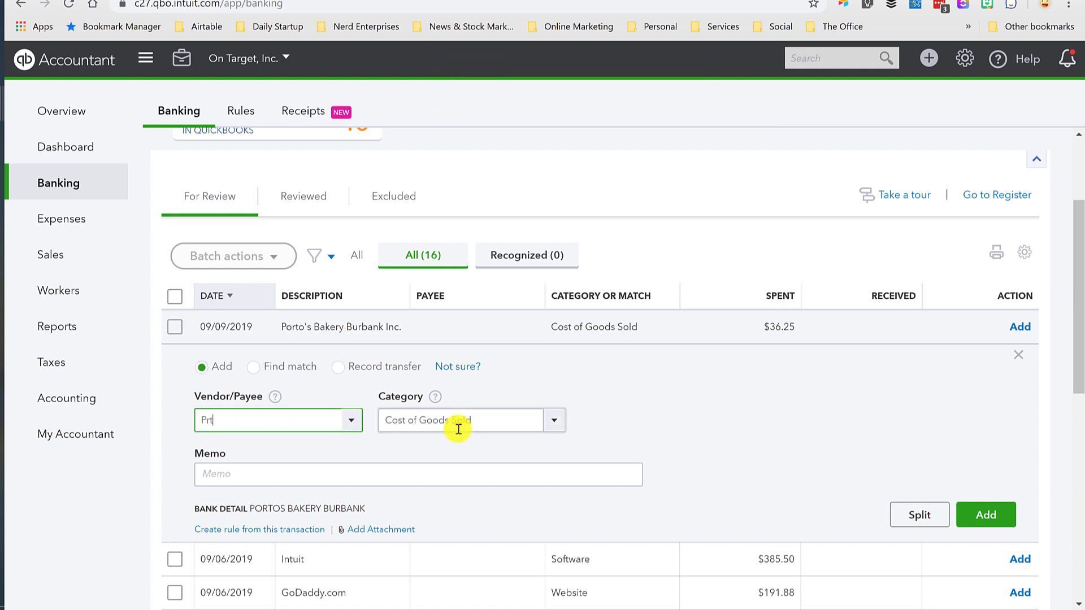
type("o")
type("ort")
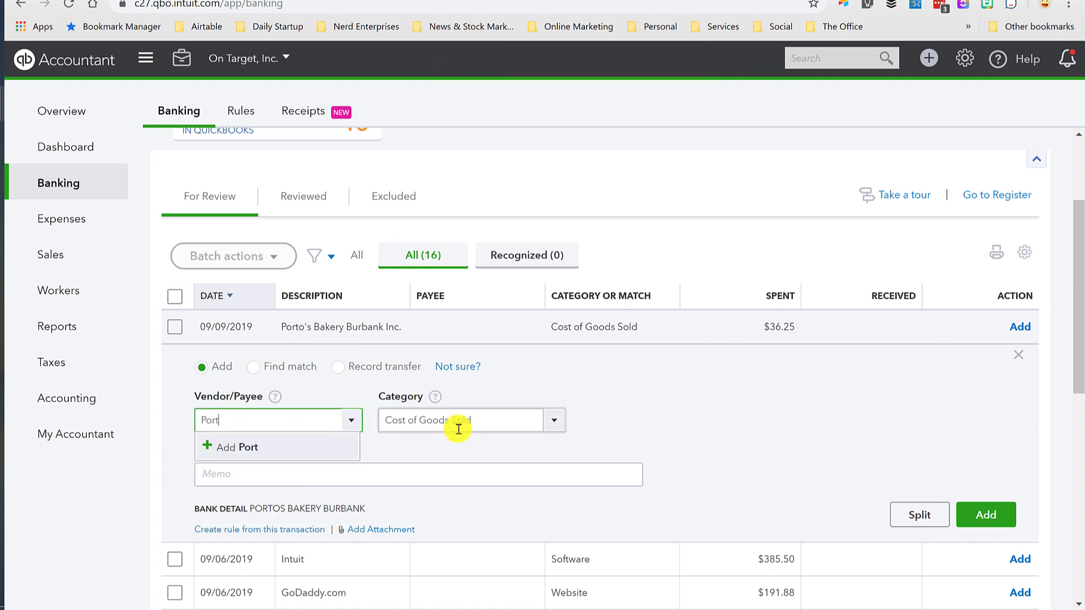
left_click(237, 447)
left_click(390, 289)
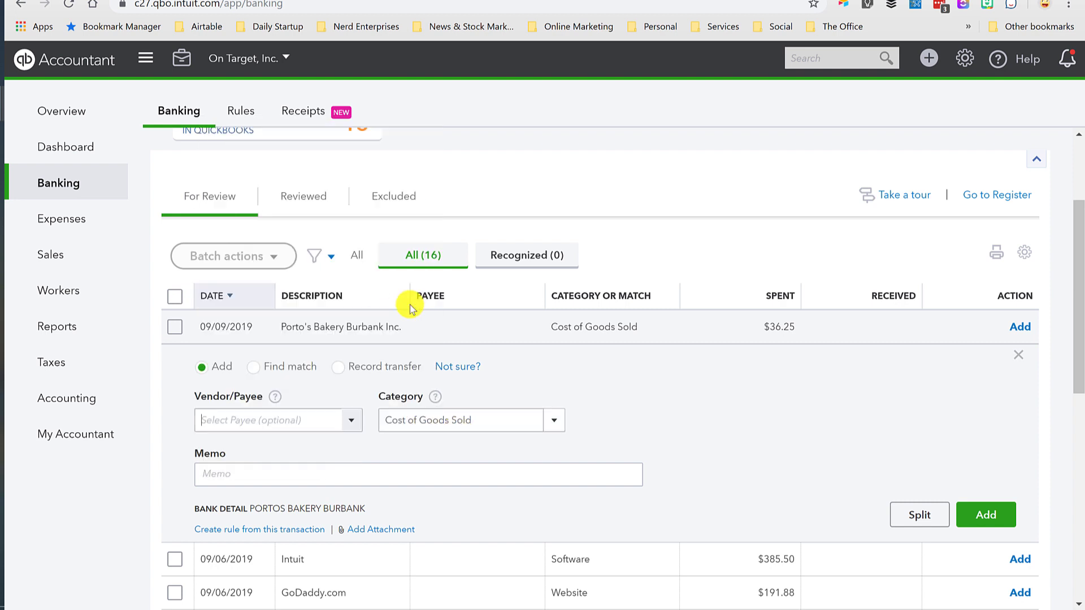
Categorise it to a new Meals & Entertainment expense account (Entertainment Meals) and add it
left_click(483, 413)
type(",ea")
key("BackSpace")
key("BackSpace")
key("BackSpace")
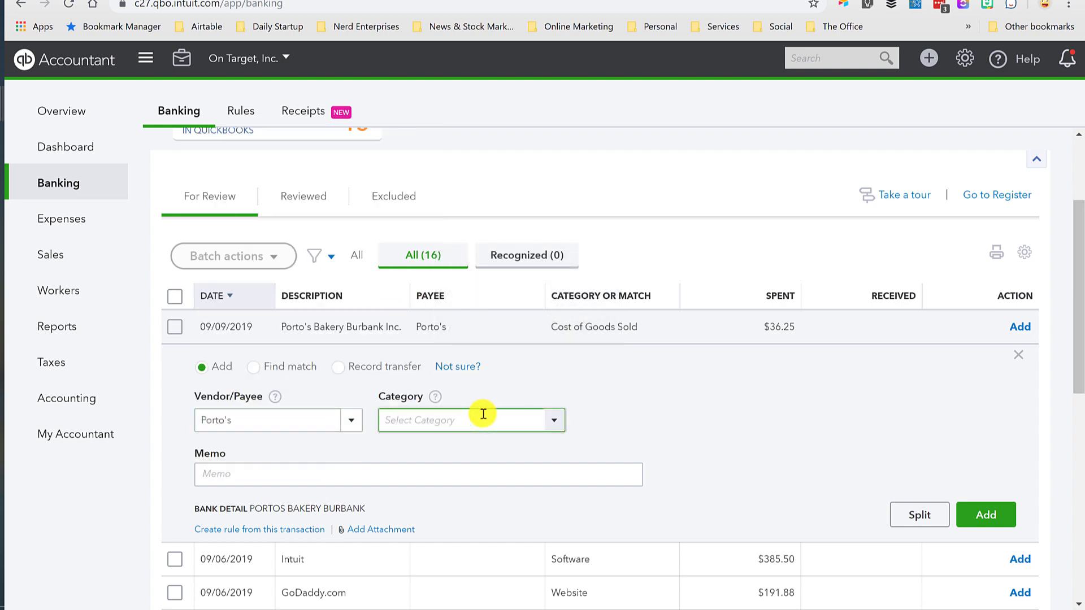
type("mea")
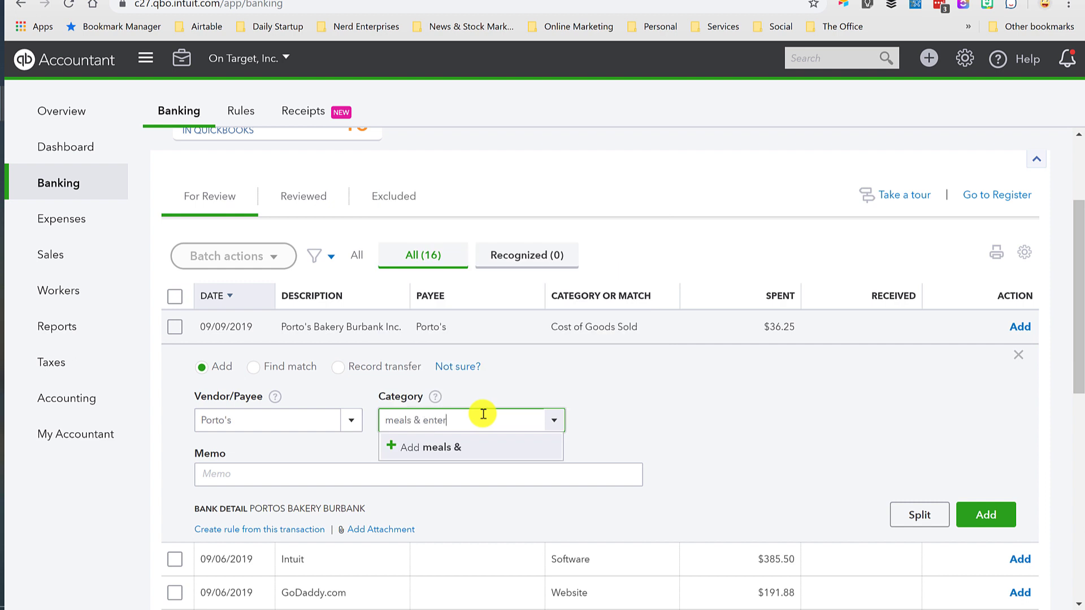
type("ls & enter")
left_click(483, 414)
type("Mea")
left_click(473, 447)
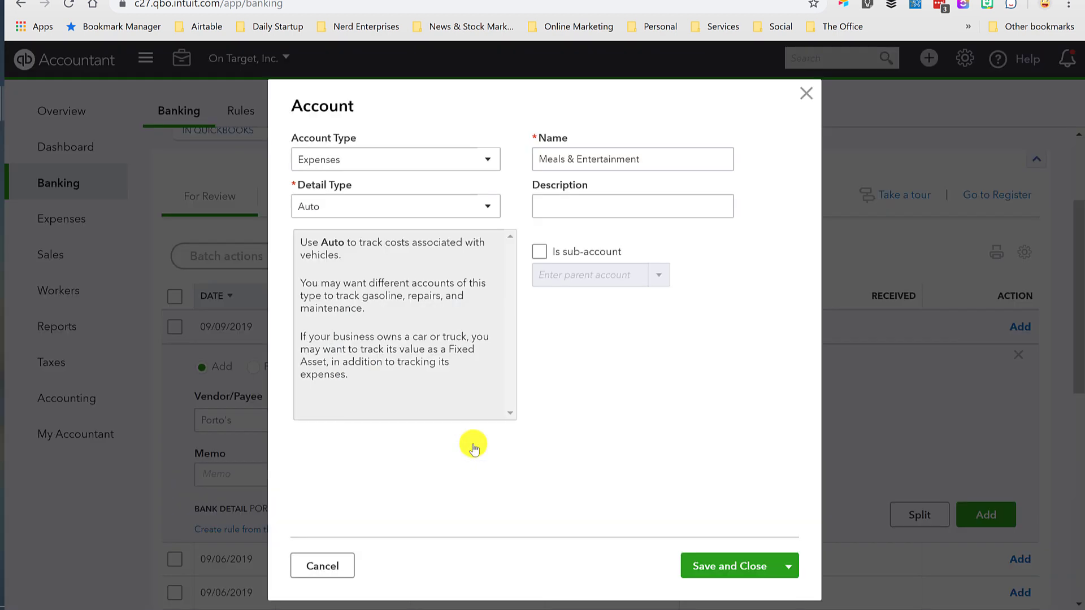
left_click(431, 158)
left_click(431, 159)
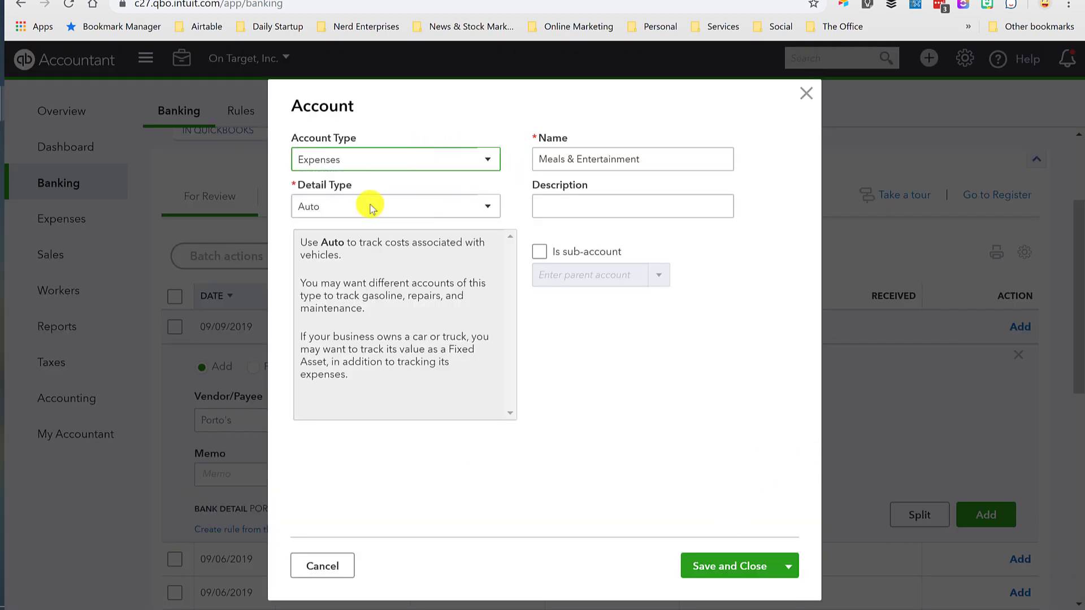
left_click(368, 207)
scroll(331, 258, "down", 3)
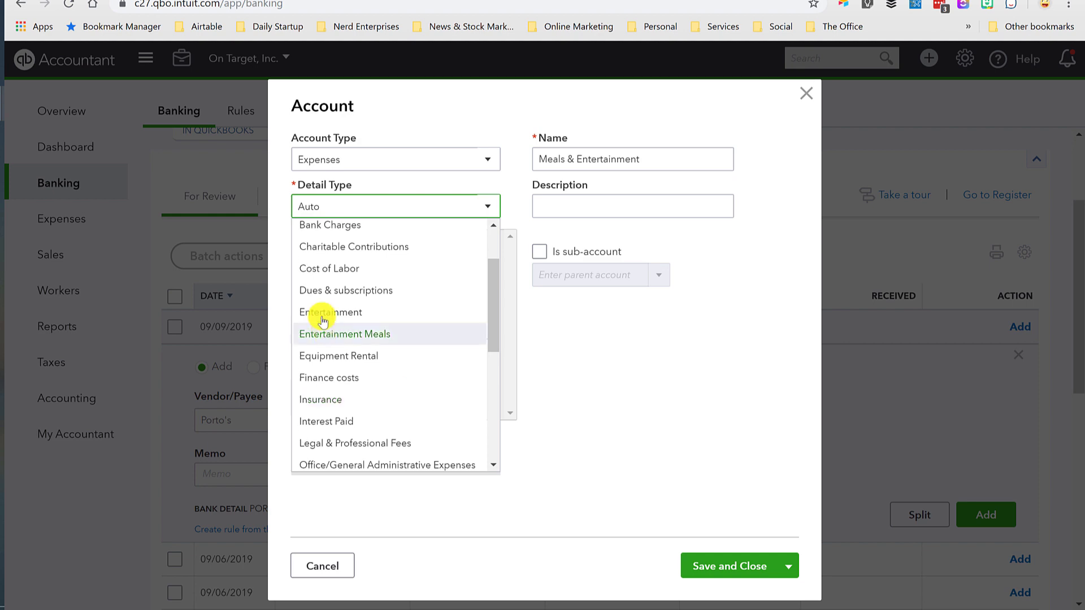
left_click(316, 334)
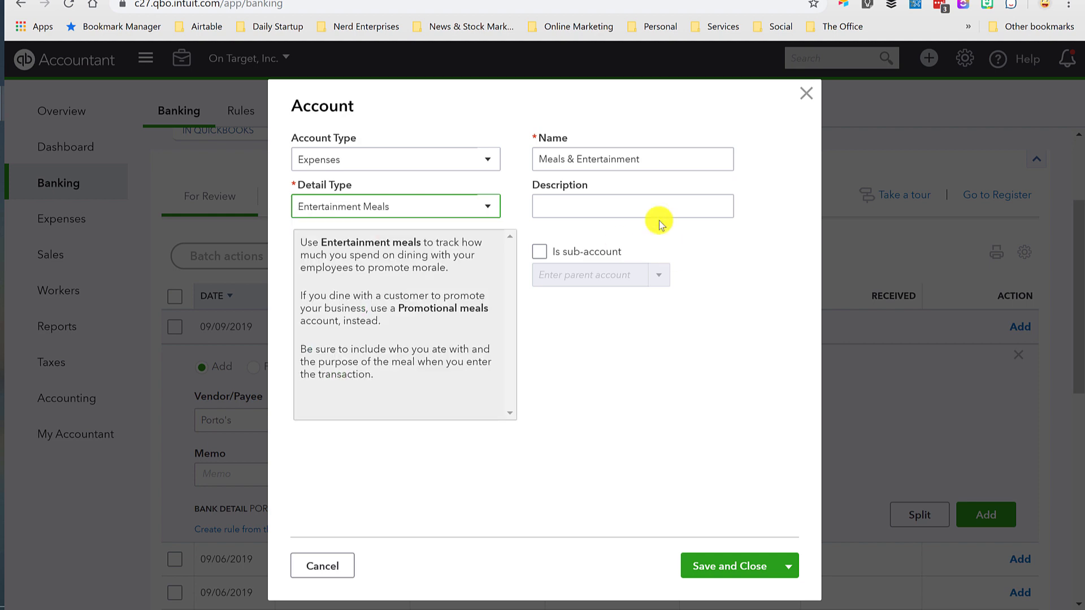
left_click(736, 566)
left_click(984, 535)
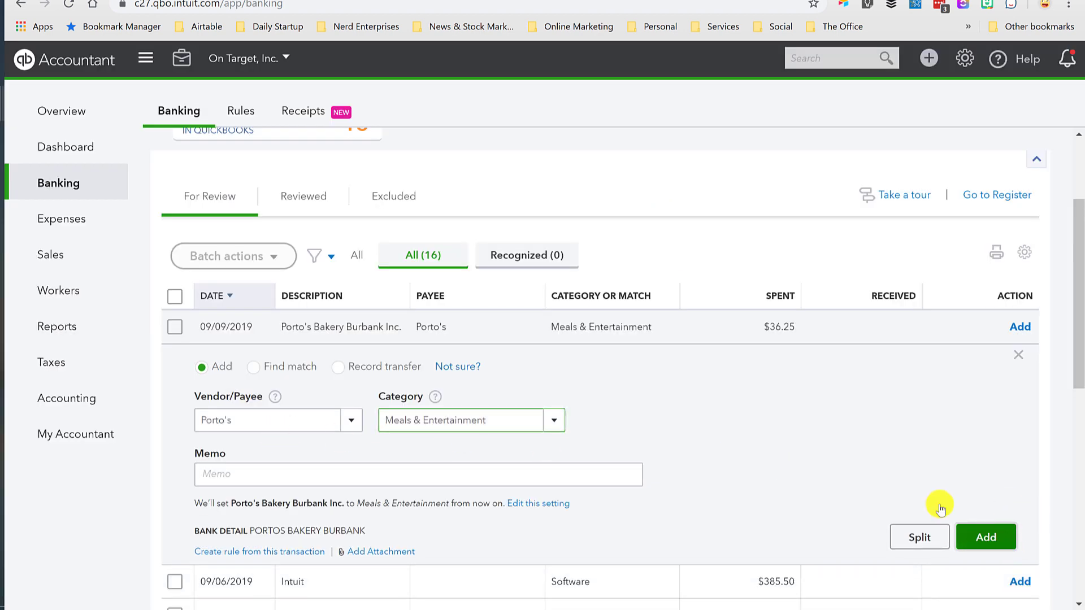
Add the Intuit software charge under a new vendor named Intuit
left_click(303, 333)
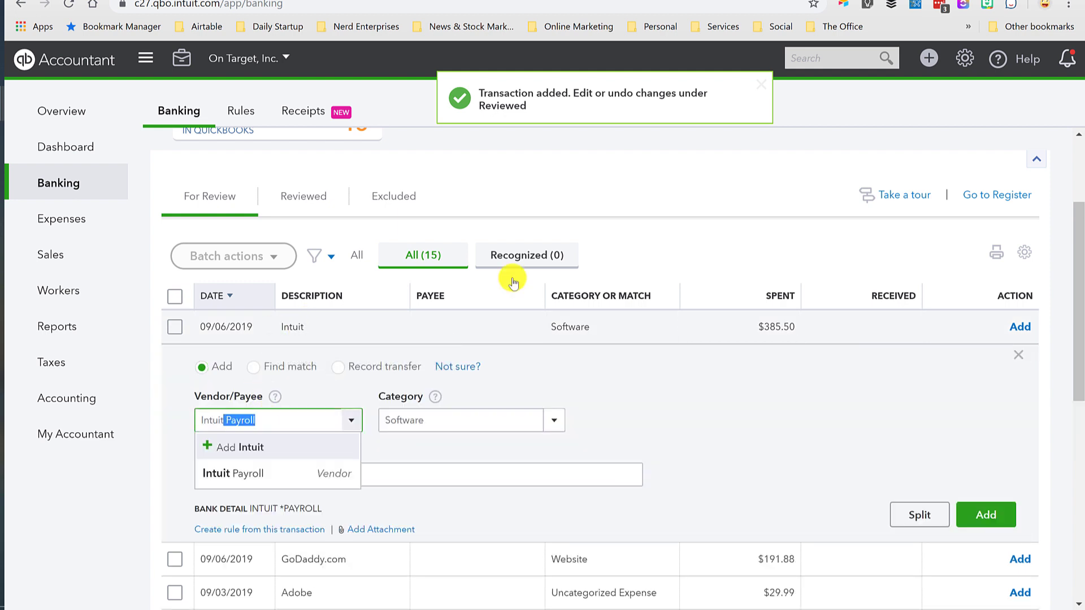
key("Tab")
left_click(275, 417)
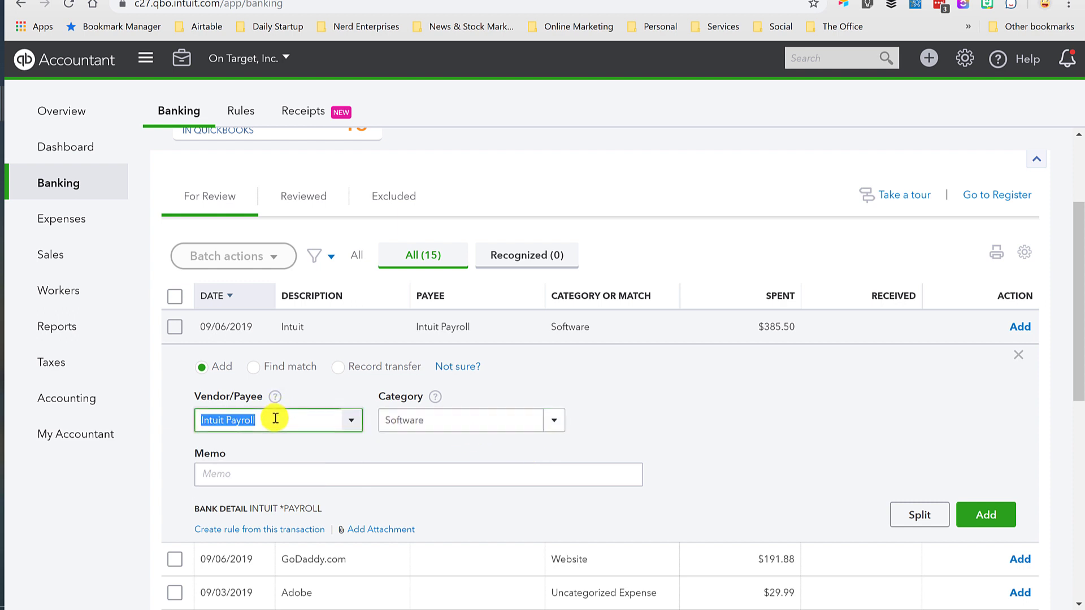
left_click(275, 417)
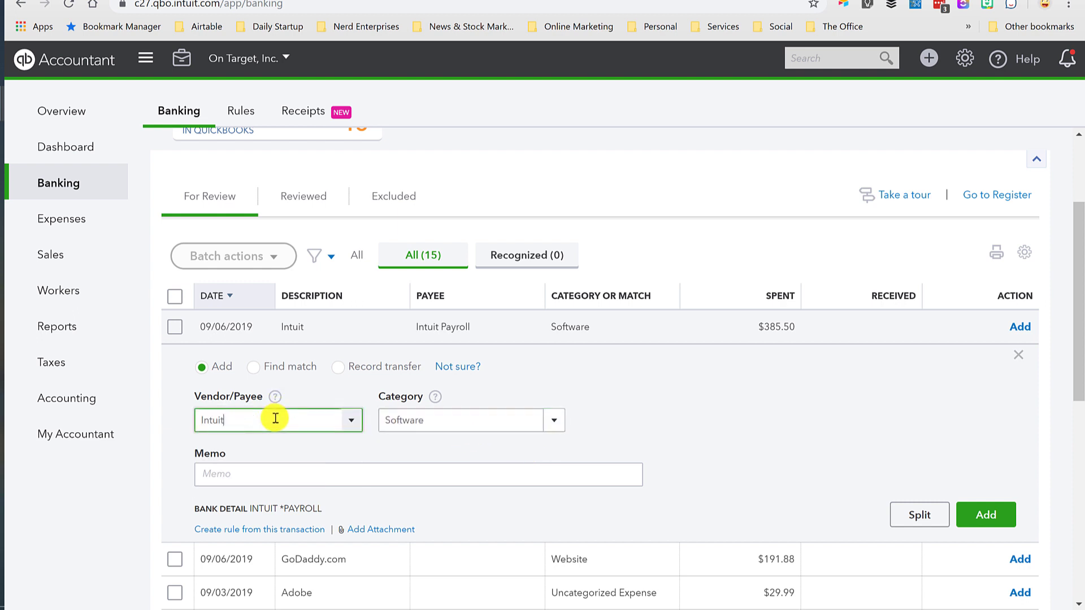
left_click(241, 446)
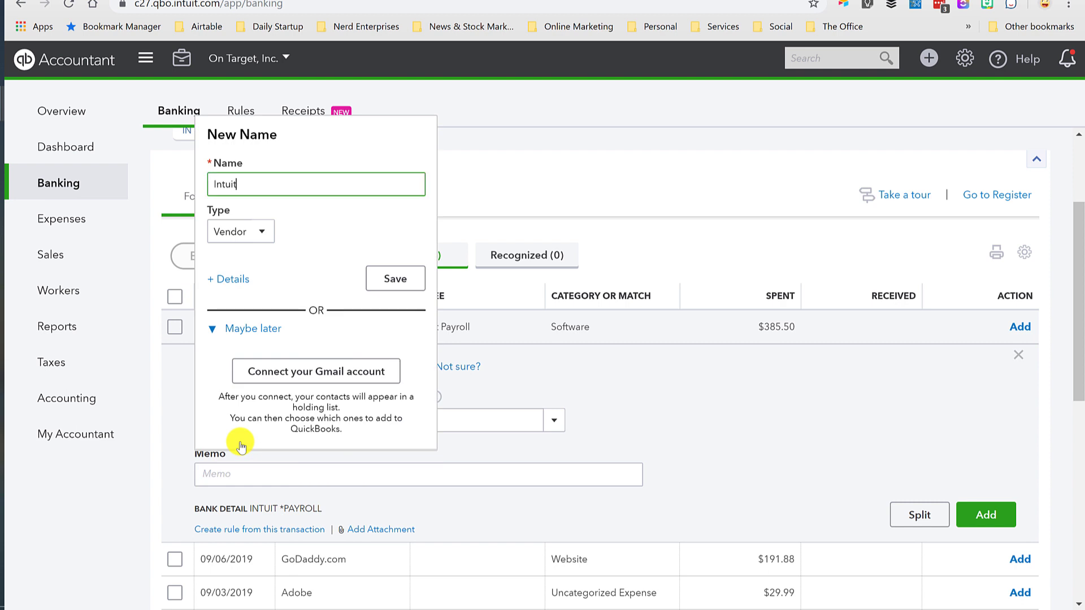
left_click(395, 279)
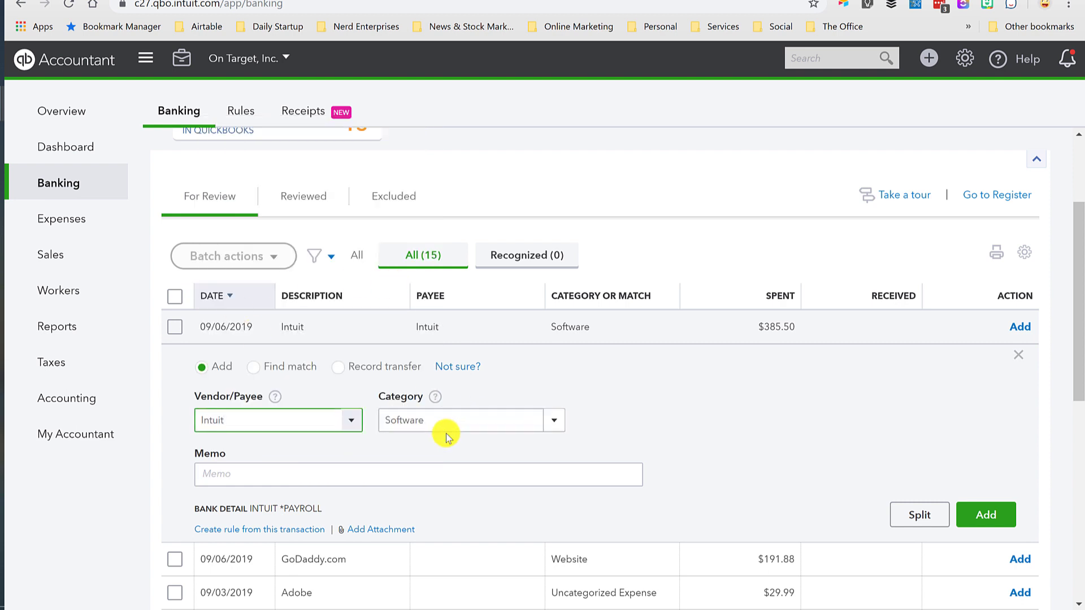
left_click(977, 525)
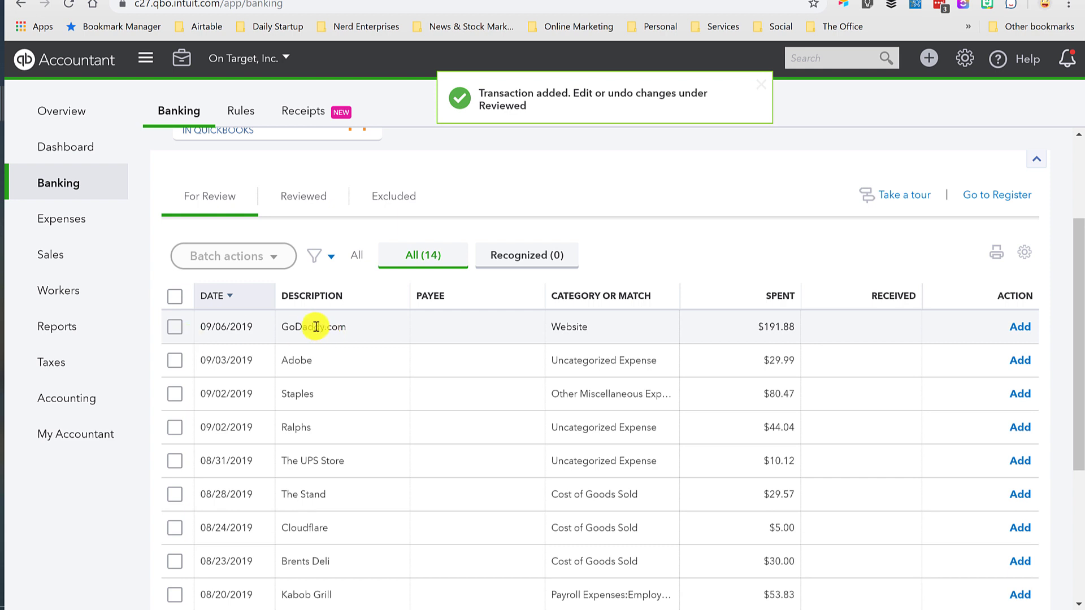
Give the GoDaddy.com charge a new vendor named Godaddy
left_click(316, 326)
left_click(201, 424)
type("G")
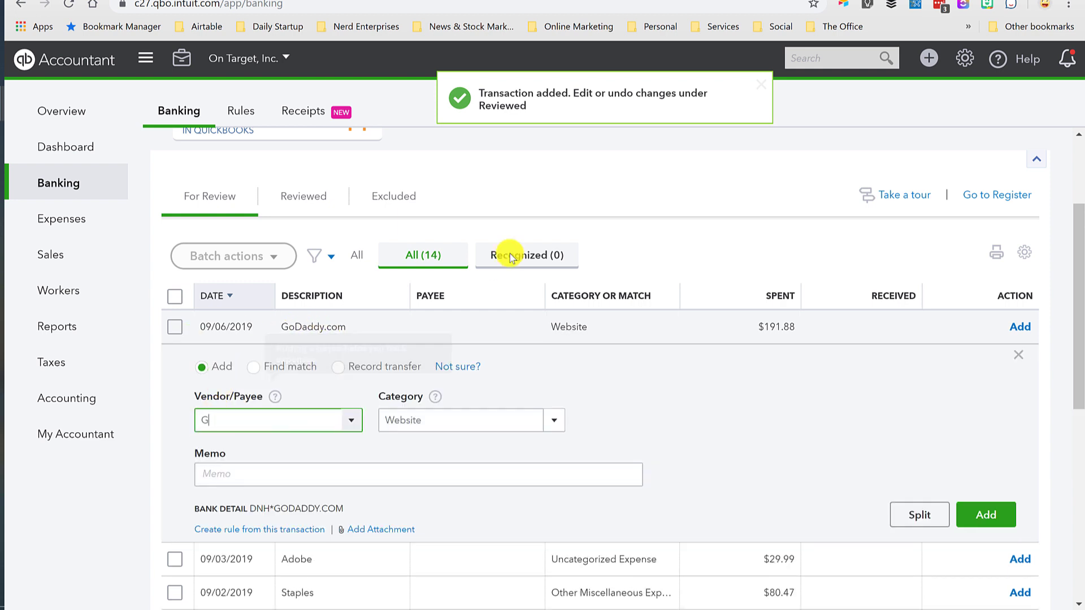
type("odaddy")
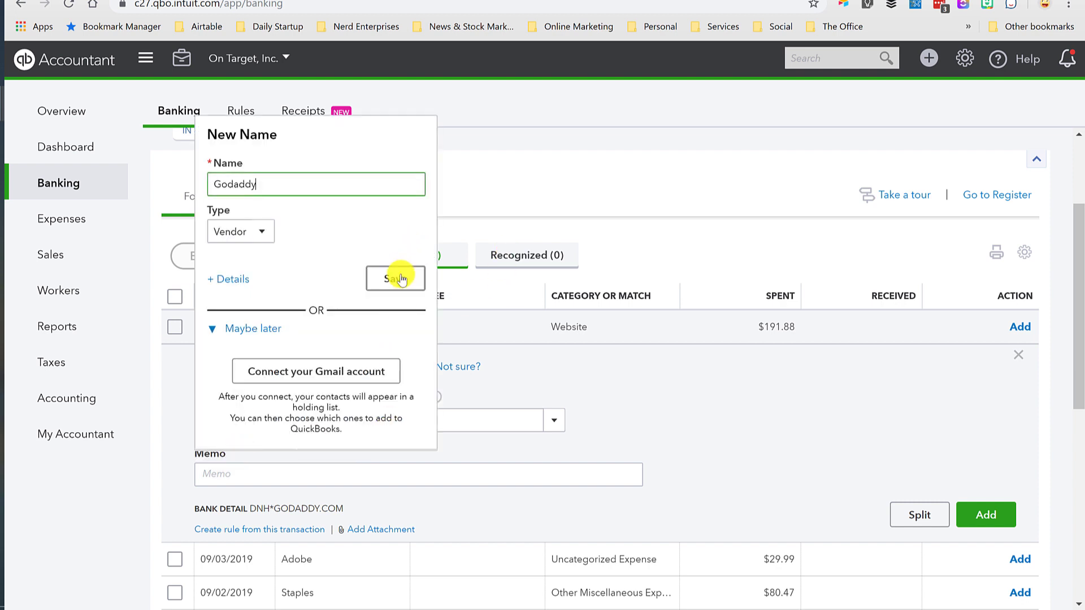
left_click(394, 278)
Add the $191.88 GoDaddy.com charge, then the Adobe charge as Adobe Stock under Website
left_click(986, 514)
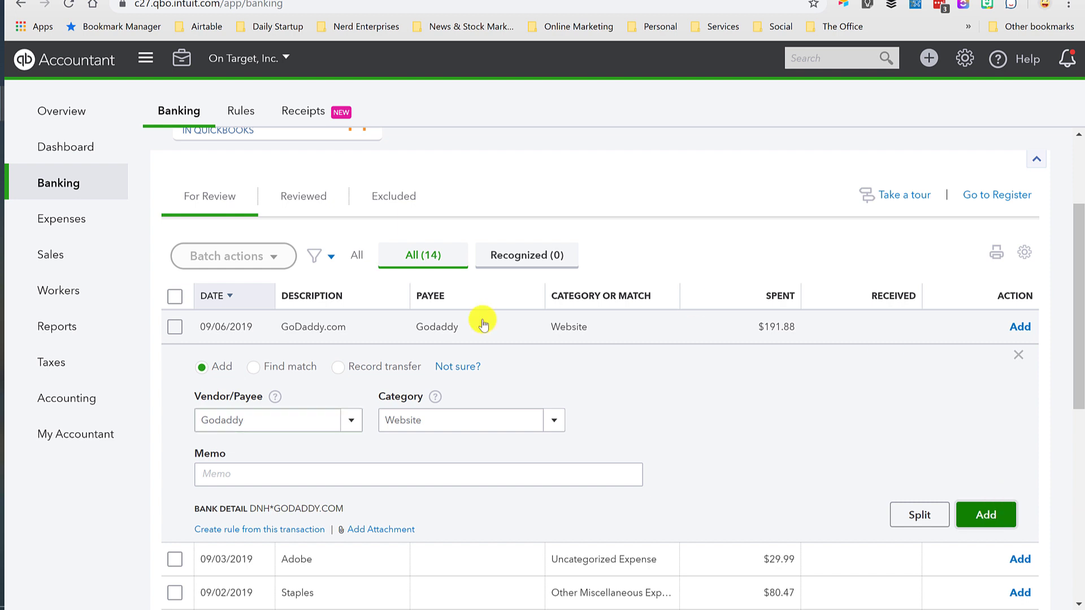
left_click(294, 328)
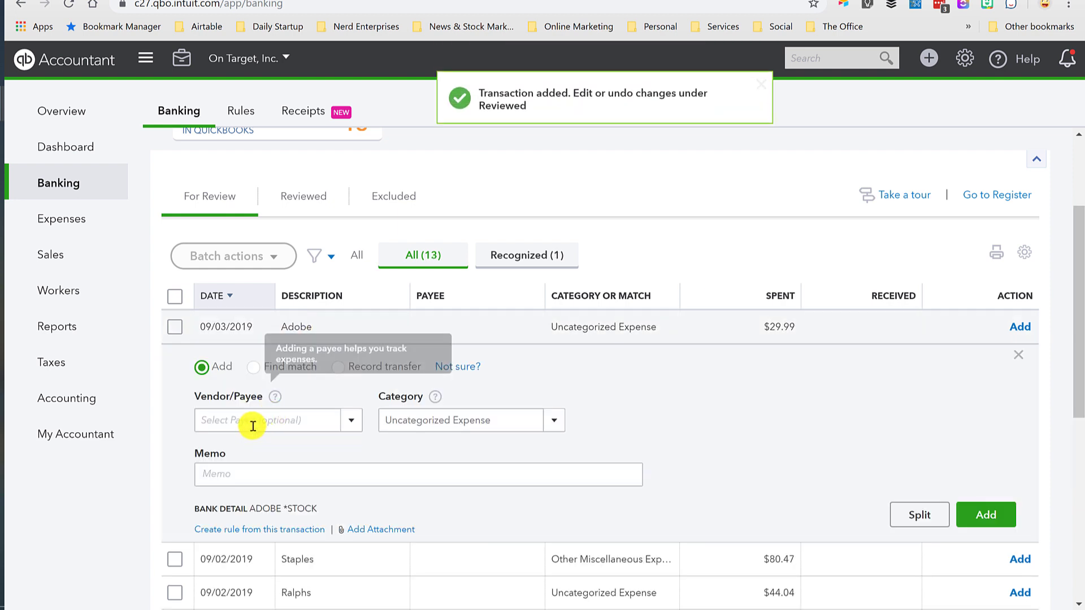
type("Adobe Stock")
left_click(443, 422)
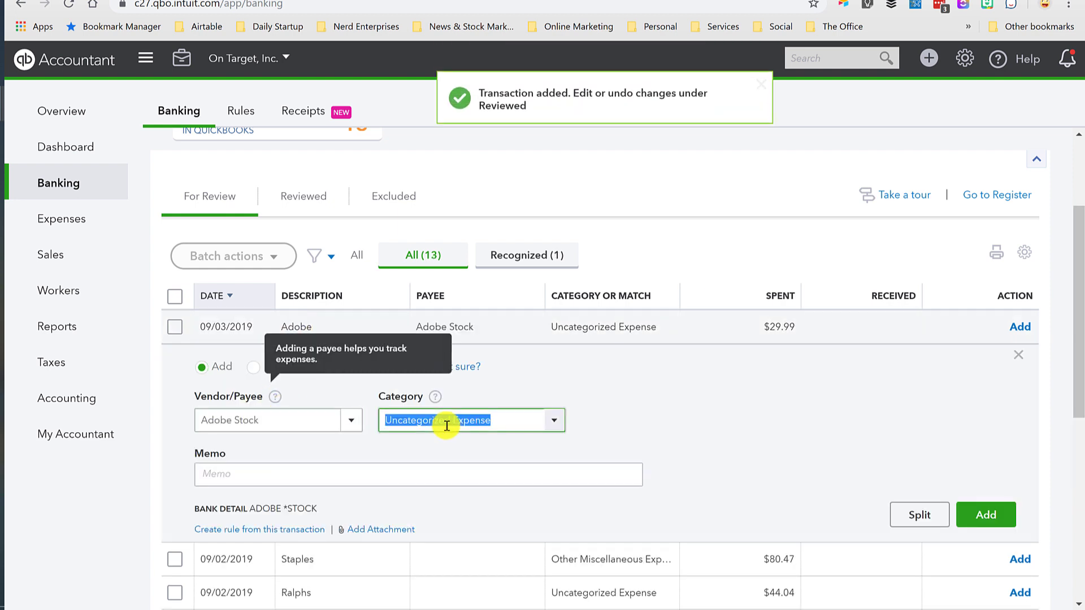
type("webs")
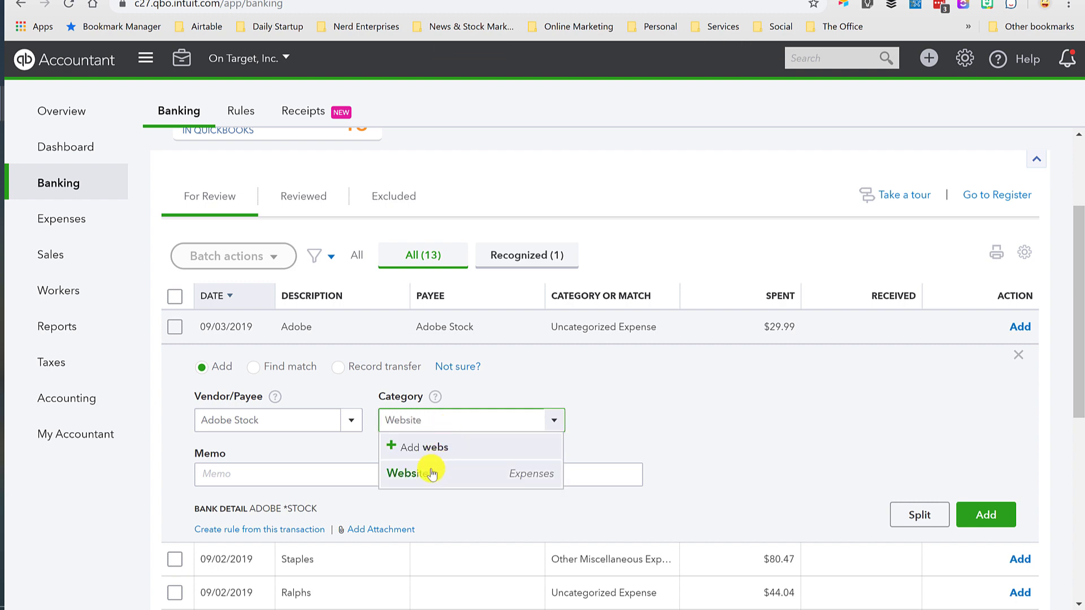
left_click(421, 473)
left_click(986, 537)
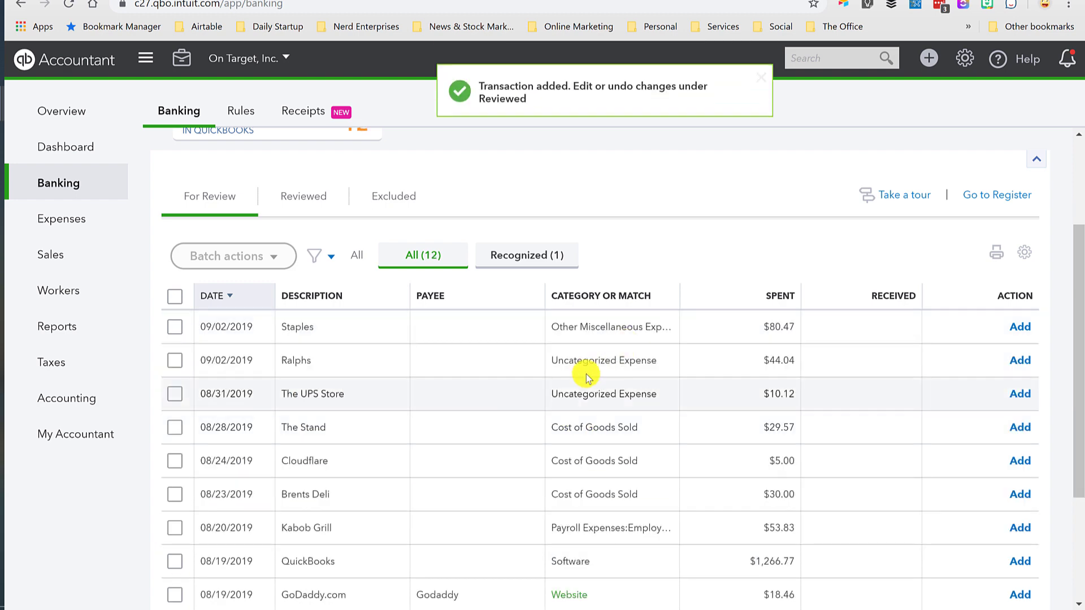
Add the $18.46 GoDaddy.com charge
scroll(423, 418, "down", 2)
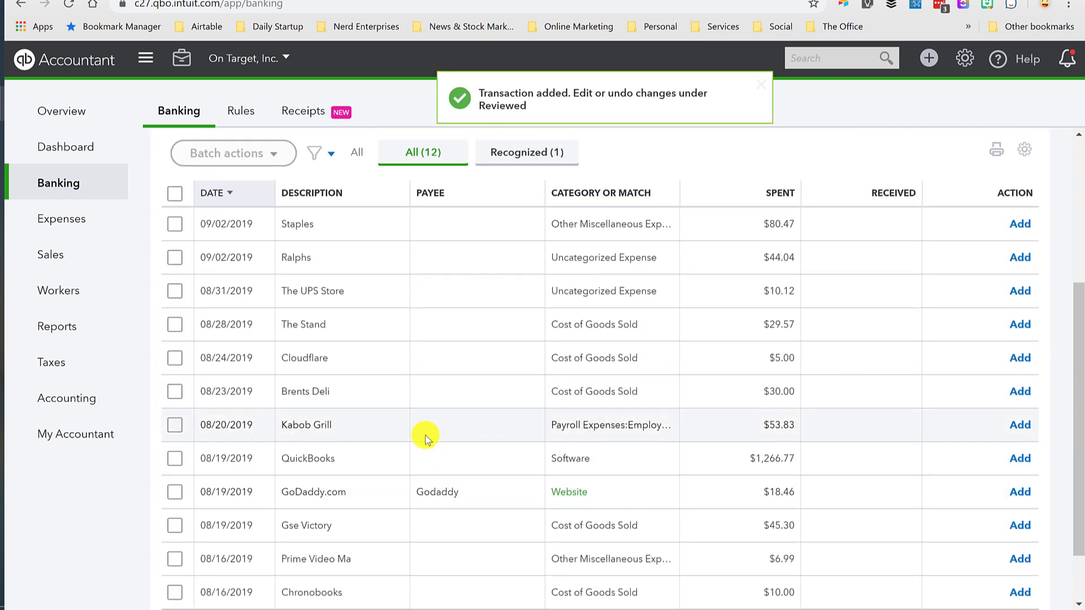
left_click(347, 489)
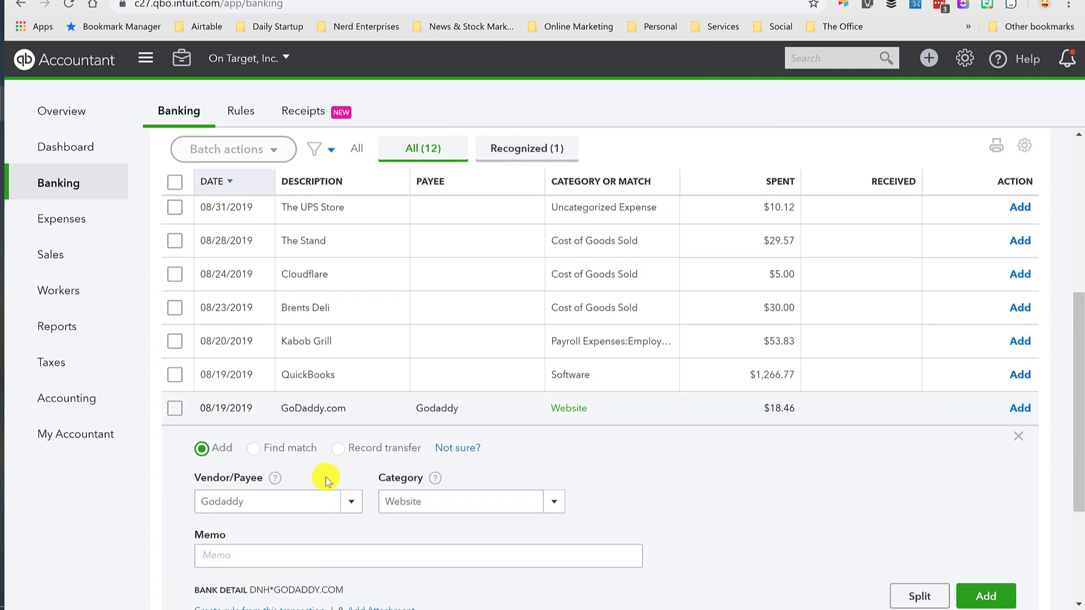
left_click(970, 527)
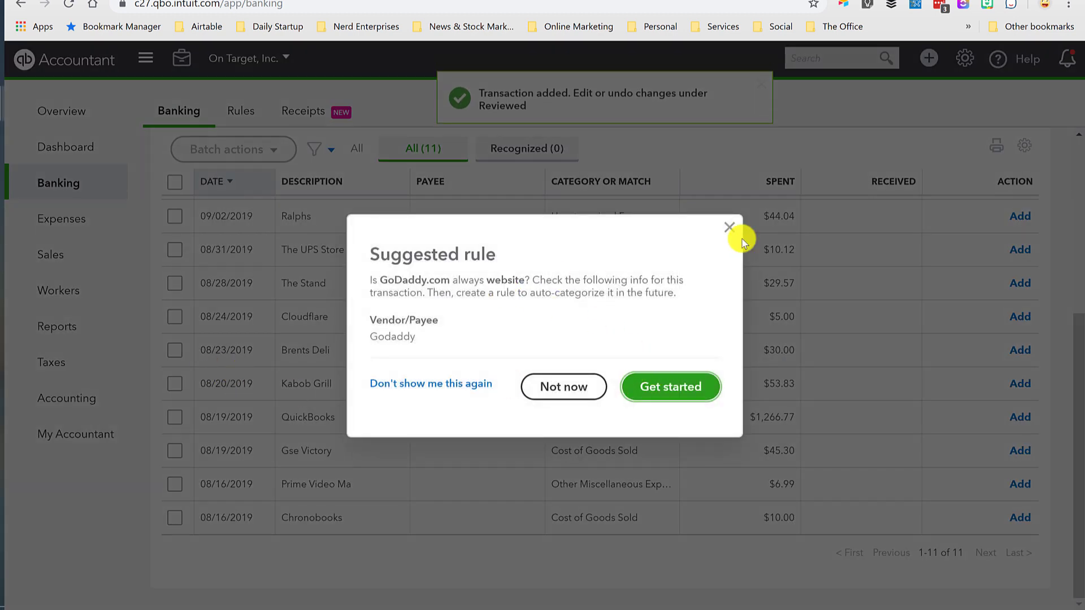
Dismiss the suggested rule and give the Staples charge a new vendor, Staples
left_click(729, 227)
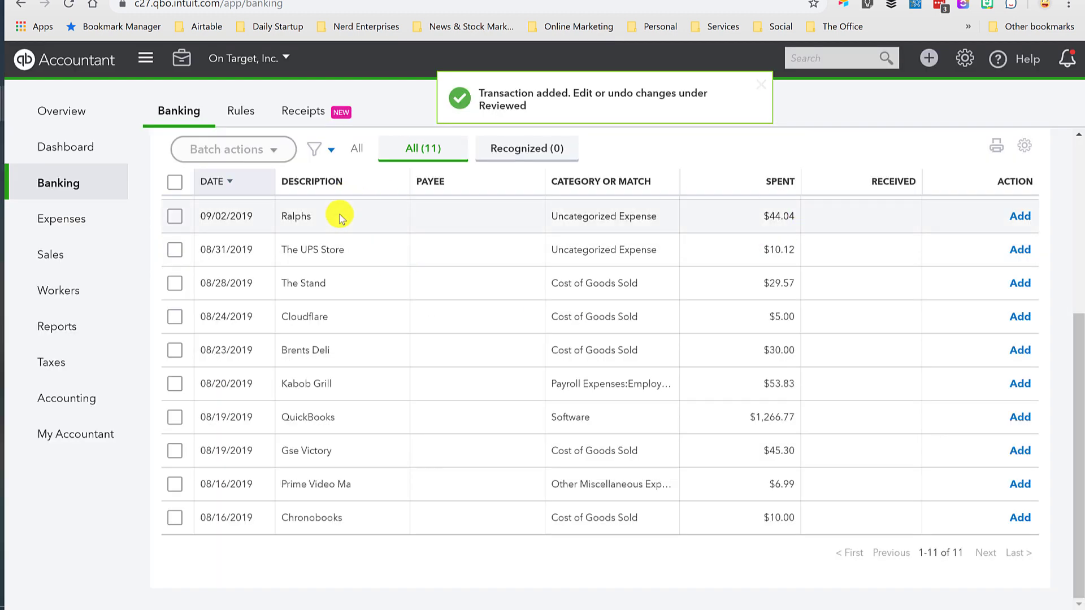
left_click(316, 216)
scroll(381, 296, "up", 5)
left_click(314, 452)
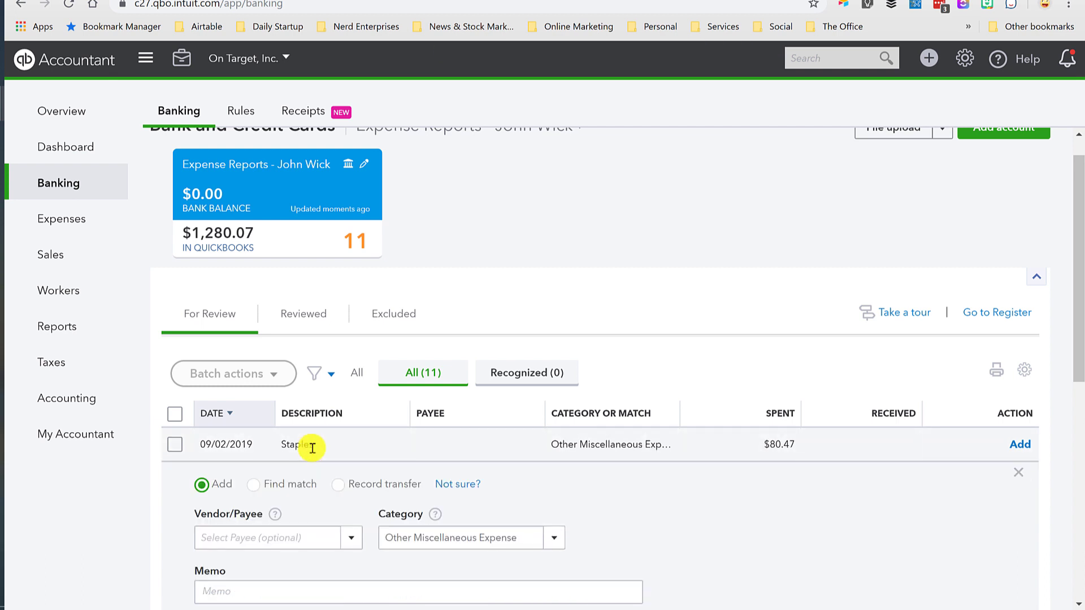
scroll(456, 328, "down", 3)
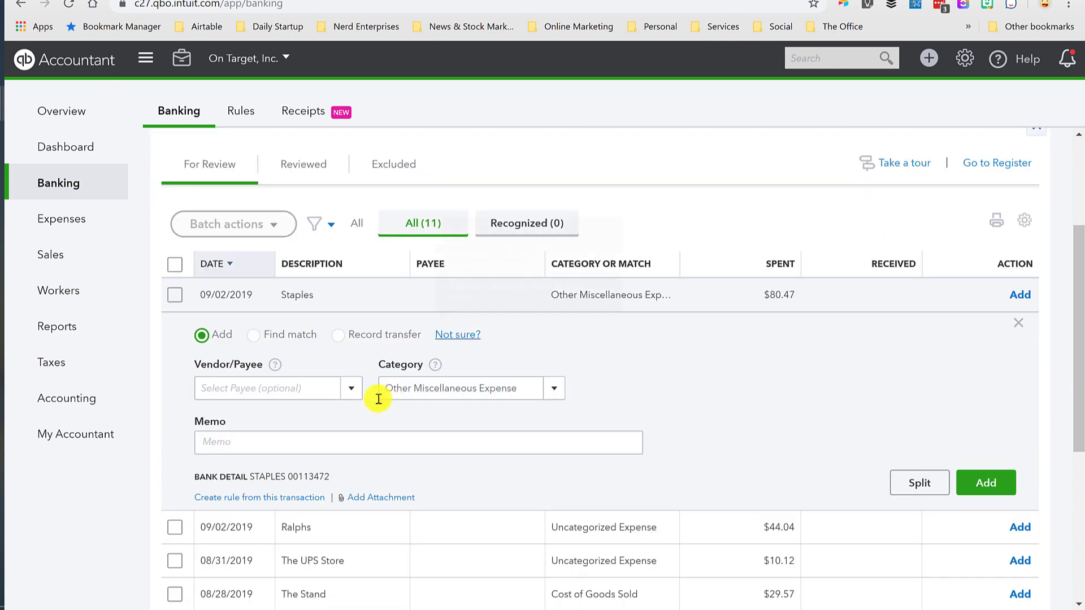
left_click(293, 387)
type("Staples")
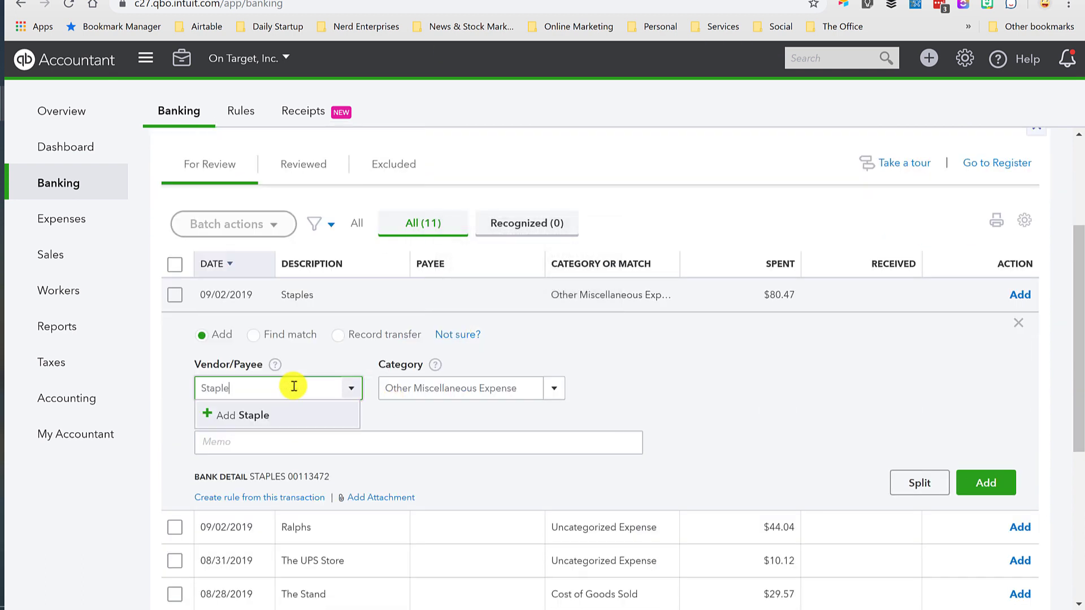
left_click(276, 419)
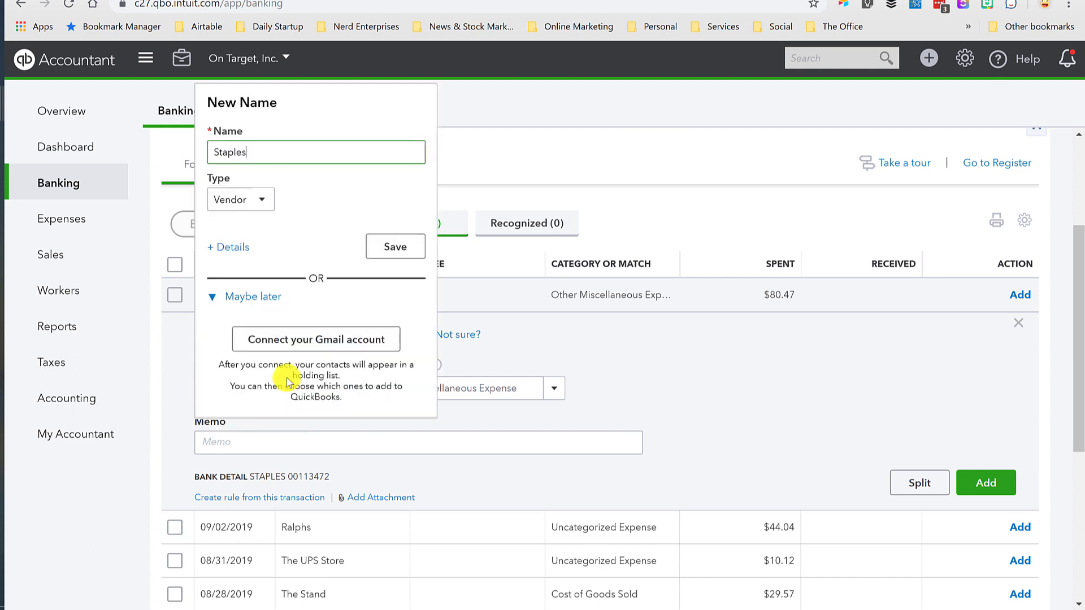
left_click(393, 243)
Categorise the $80.47 Staples charge to a new Office Supplies account and add it
left_click(460, 392)
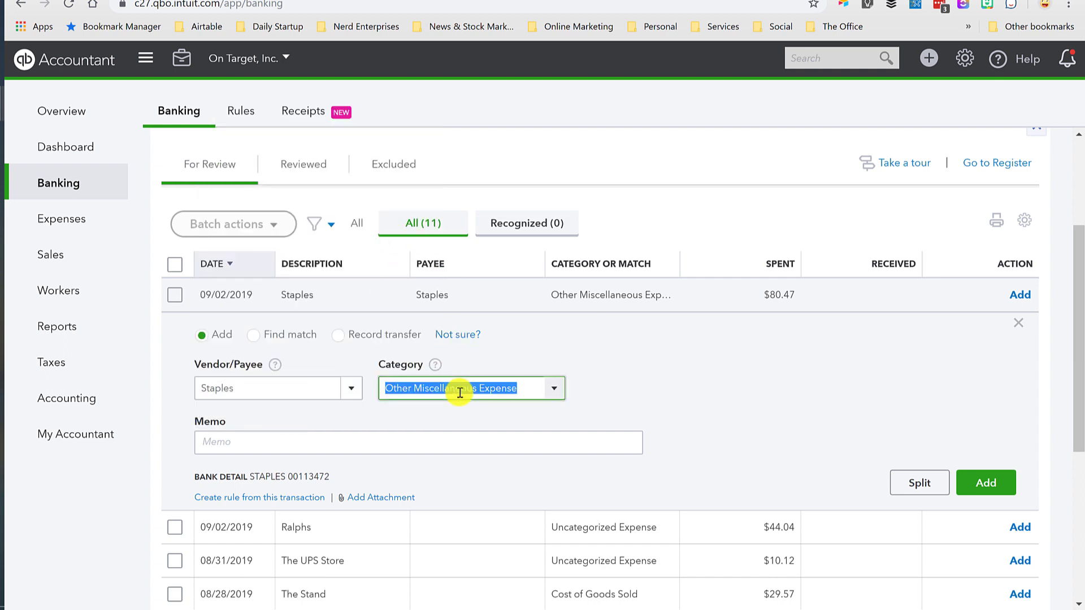
type("Office Supplie")
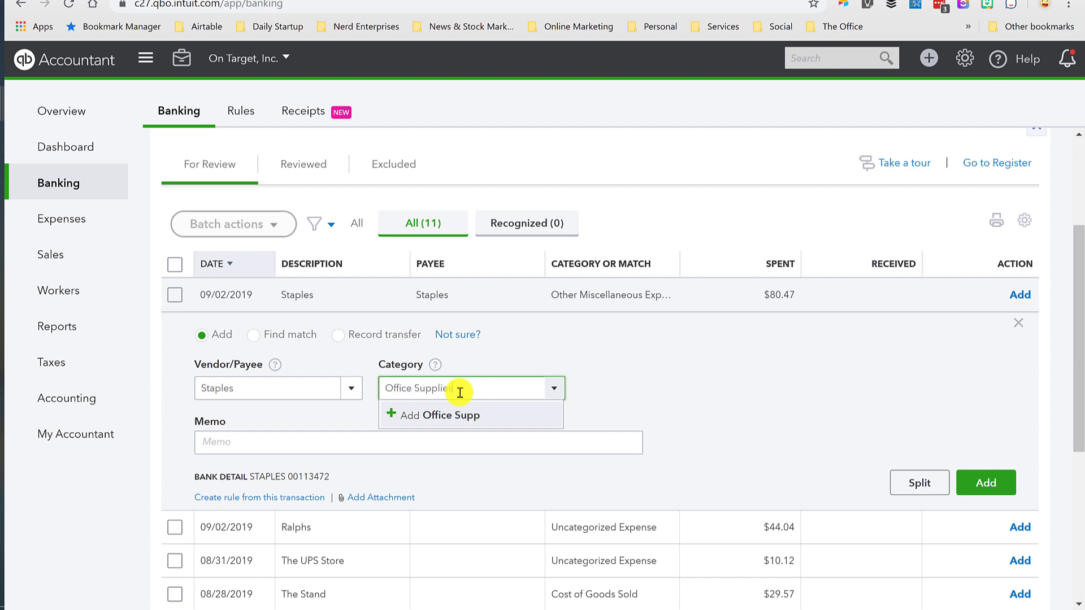
type("s")
left_click(455, 414)
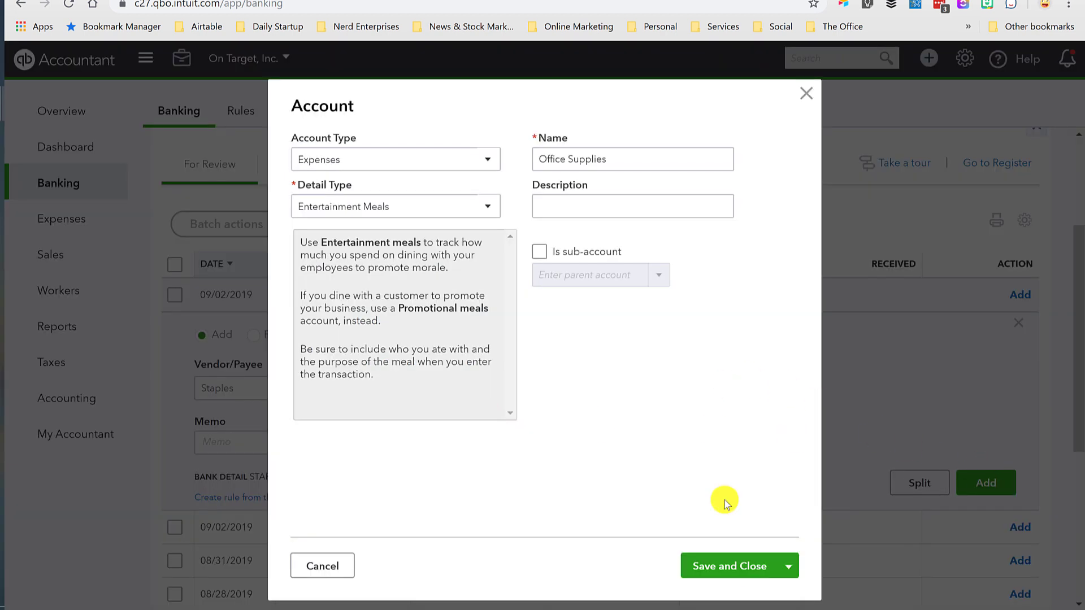
left_click(738, 572)
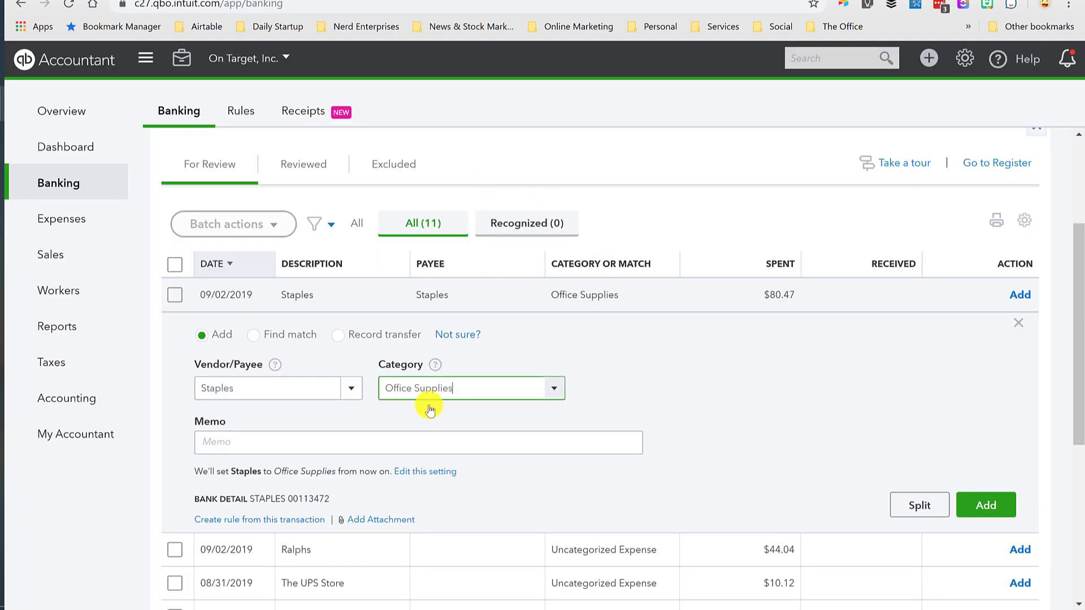
left_click(972, 492)
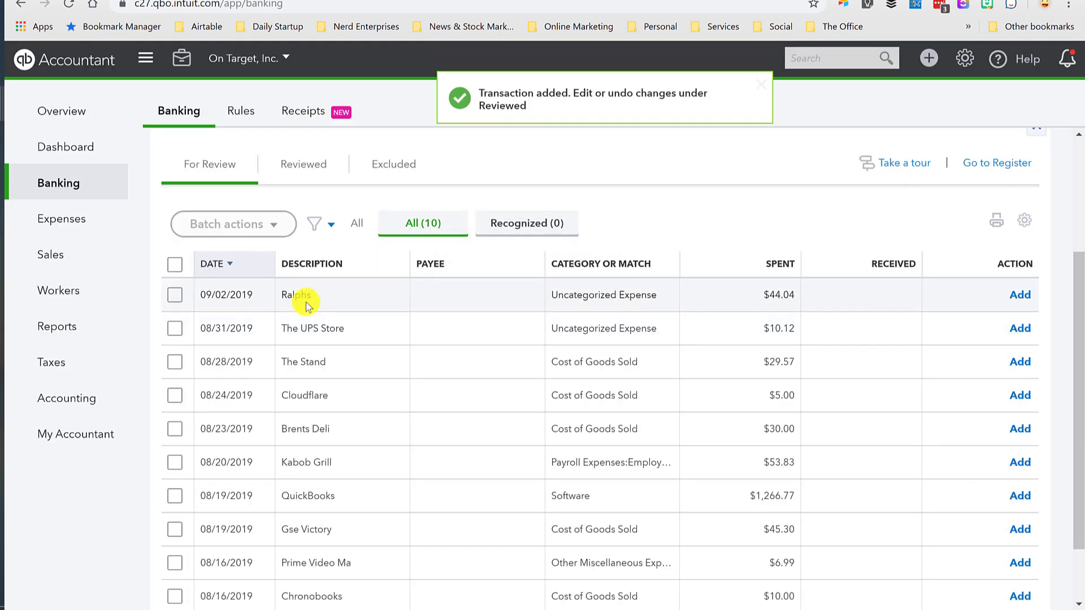
Set the $1,266.77 QuickBooks charge's payee to Intuit Payroll
left_click(317, 492)
left_click(272, 366)
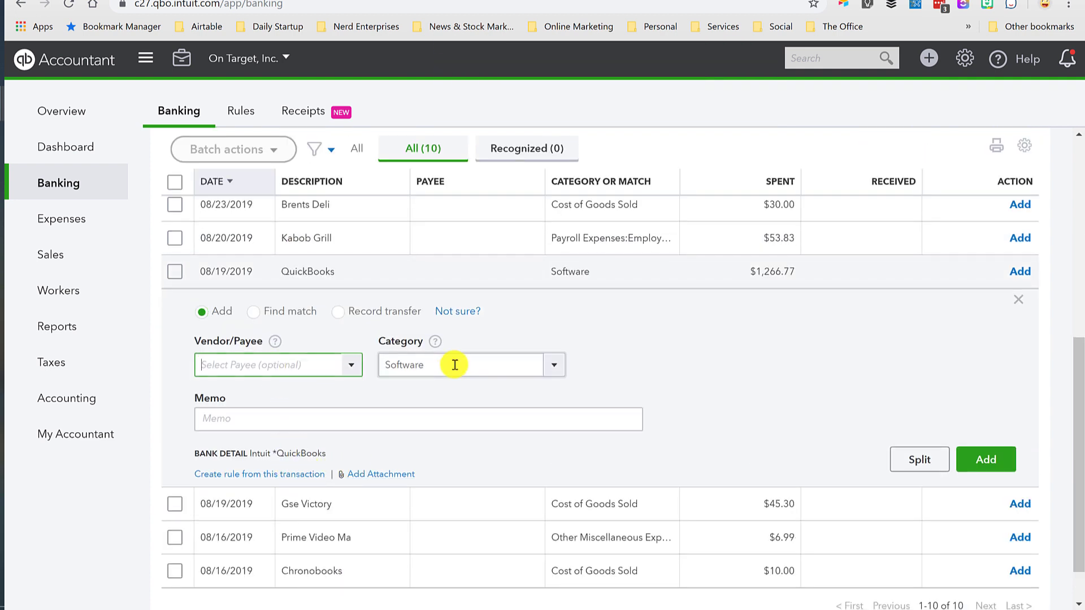
type("Intuit")
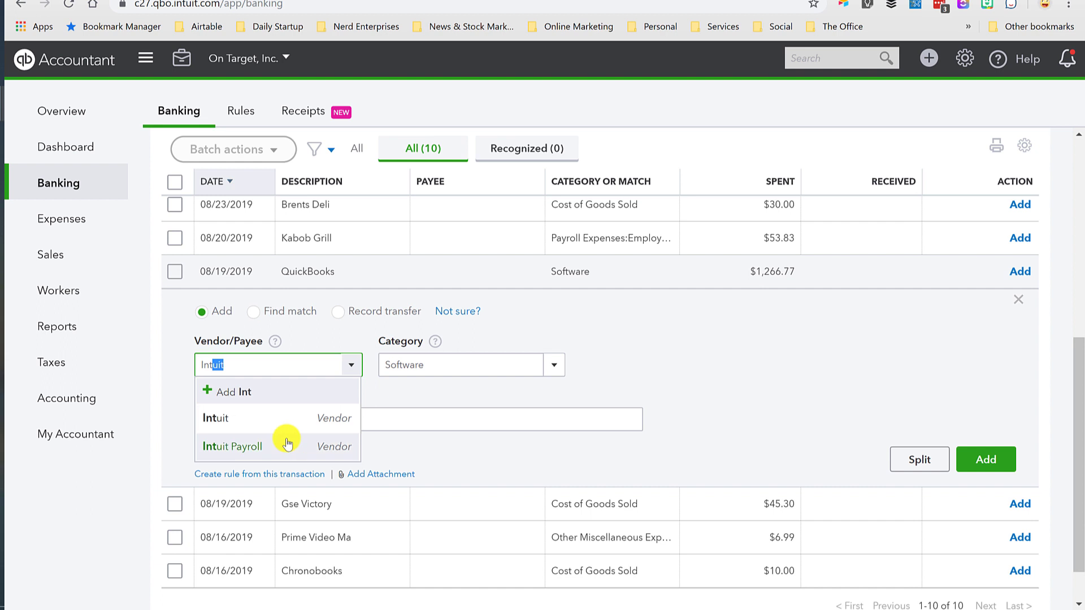
left_click(283, 443)
Categorise it to a new Payroll Expenses:Payroll Fees account (detail type Payroll Expenses) and add it
left_click(528, 362)
type("Payroll Expenses")
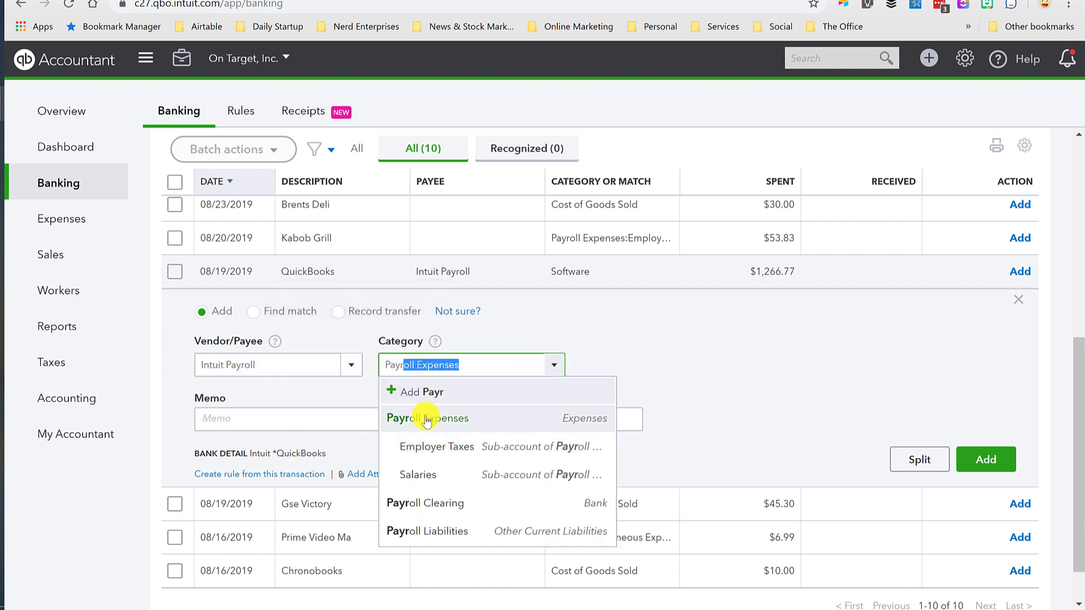
left_click(428, 418)
type(":")
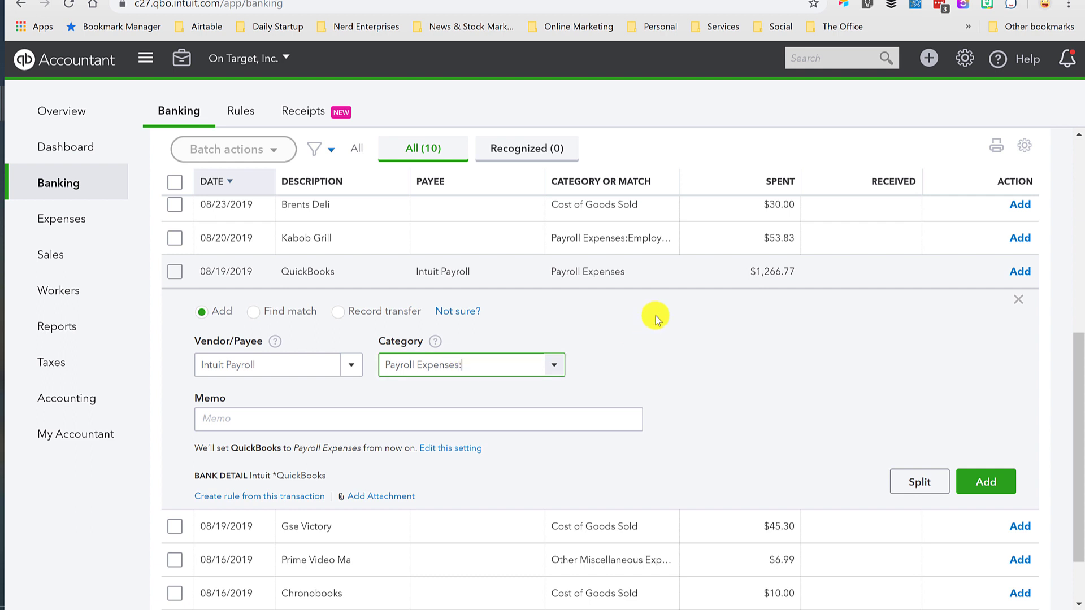
type("Payroll Fees")
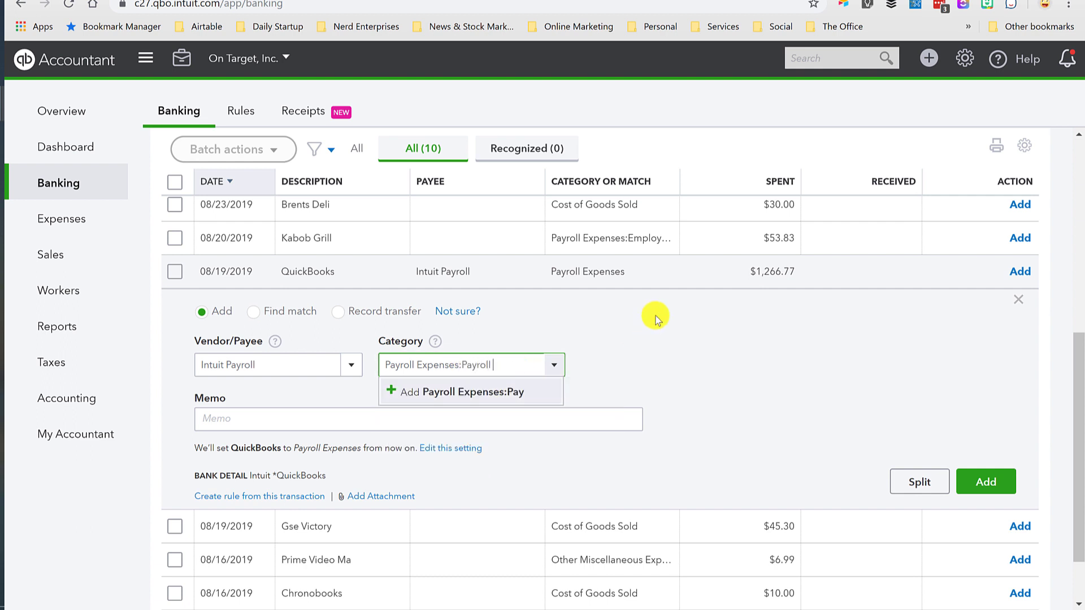
left_click(512, 392)
left_click(438, 204)
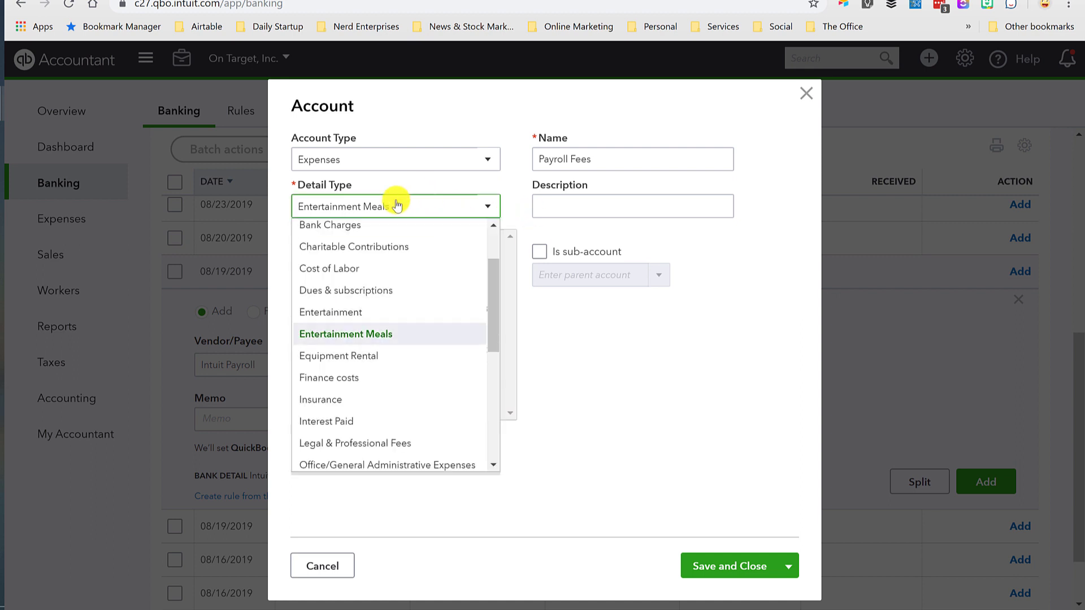
scroll(348, 319, "down", 3)
left_click(343, 381)
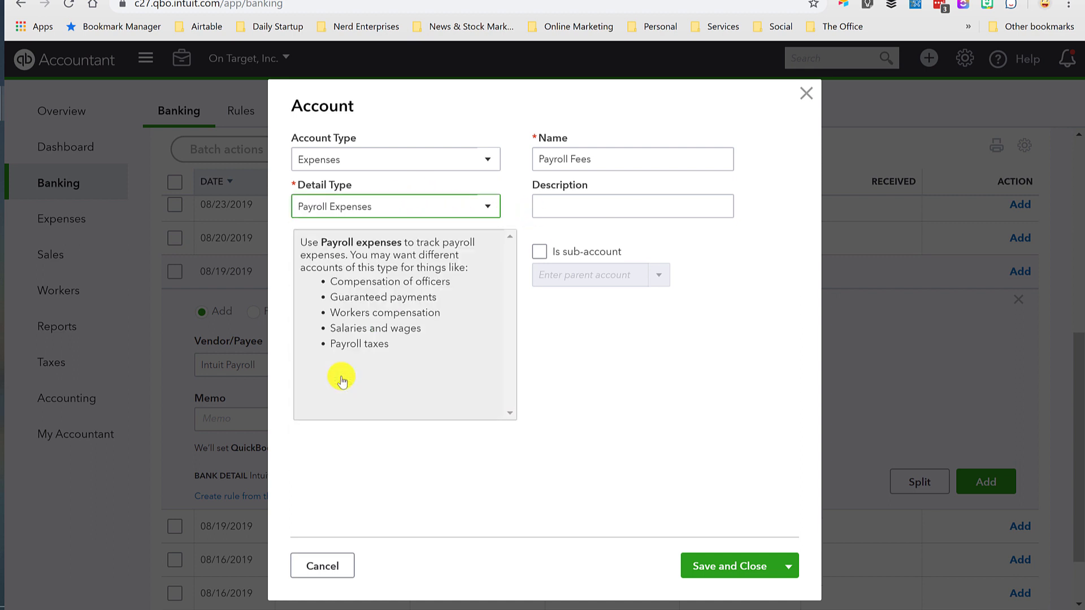
left_click(723, 565)
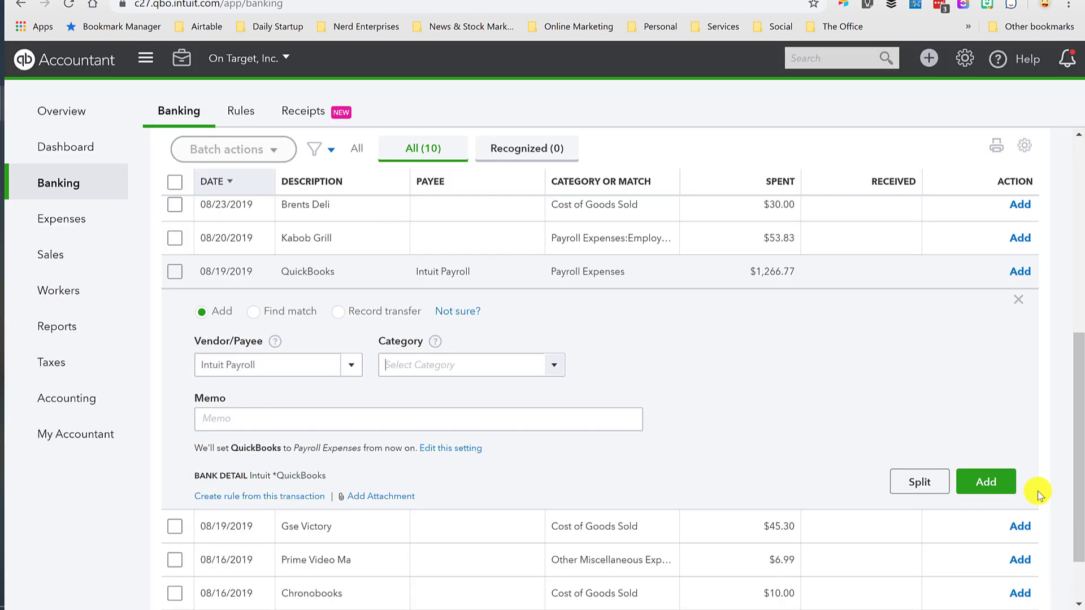
left_click(995, 487)
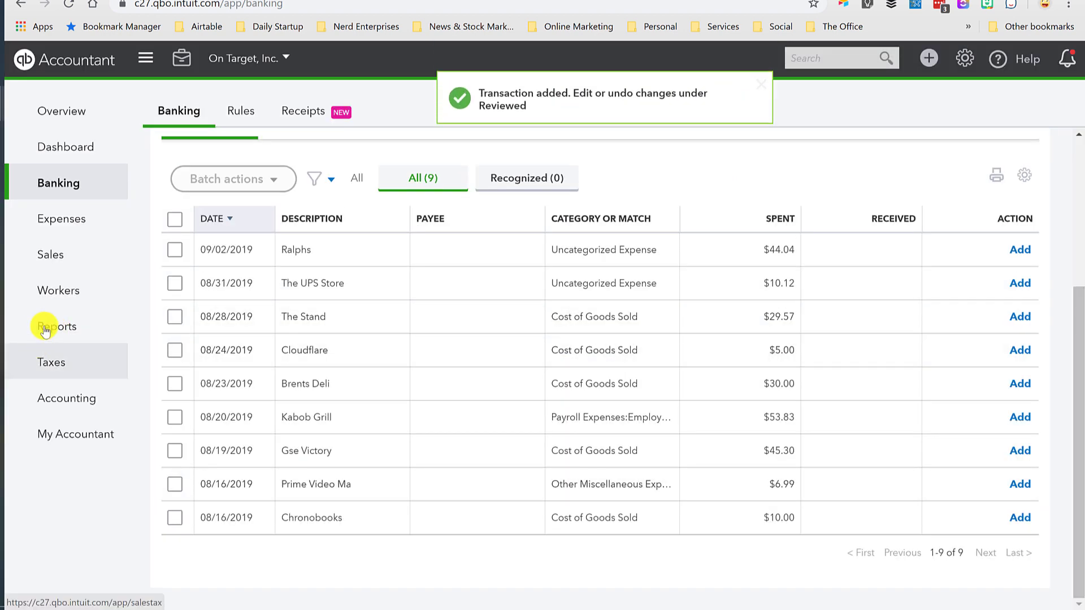
Open the Balance Sheet report and scroll to the Expense Reports card liability of 2,627.31
left_click(45, 329)
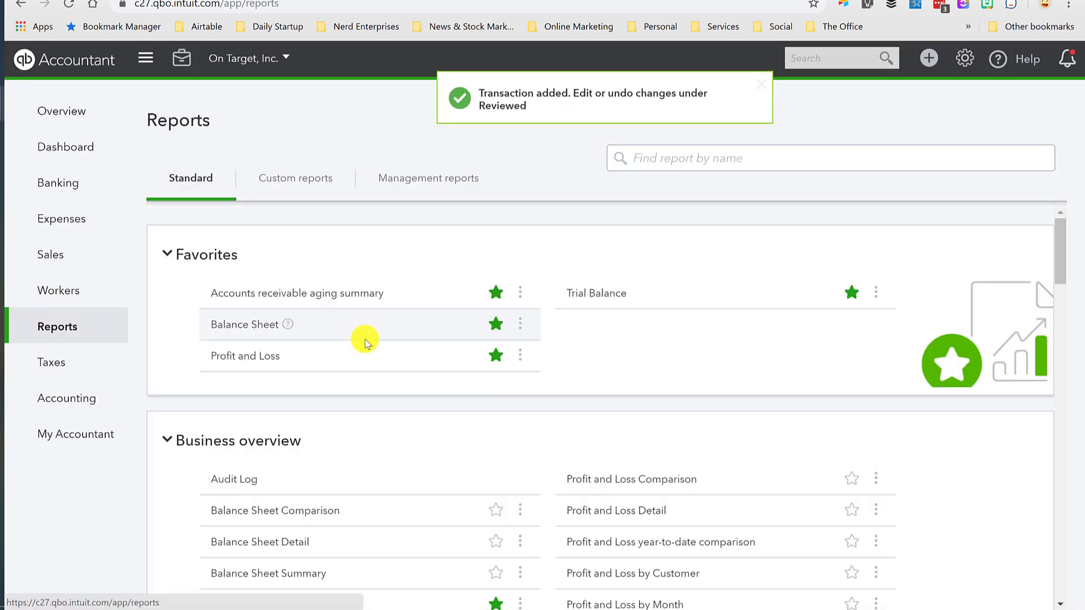
left_click(219, 327)
scroll(174, 334, "down", 5)
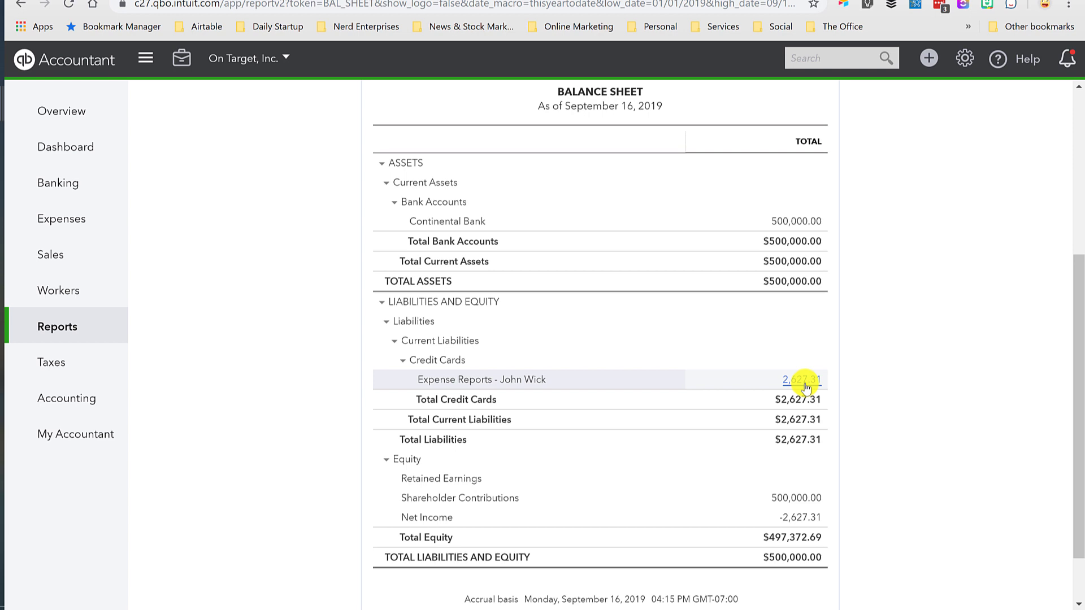
left_click(930, 58)
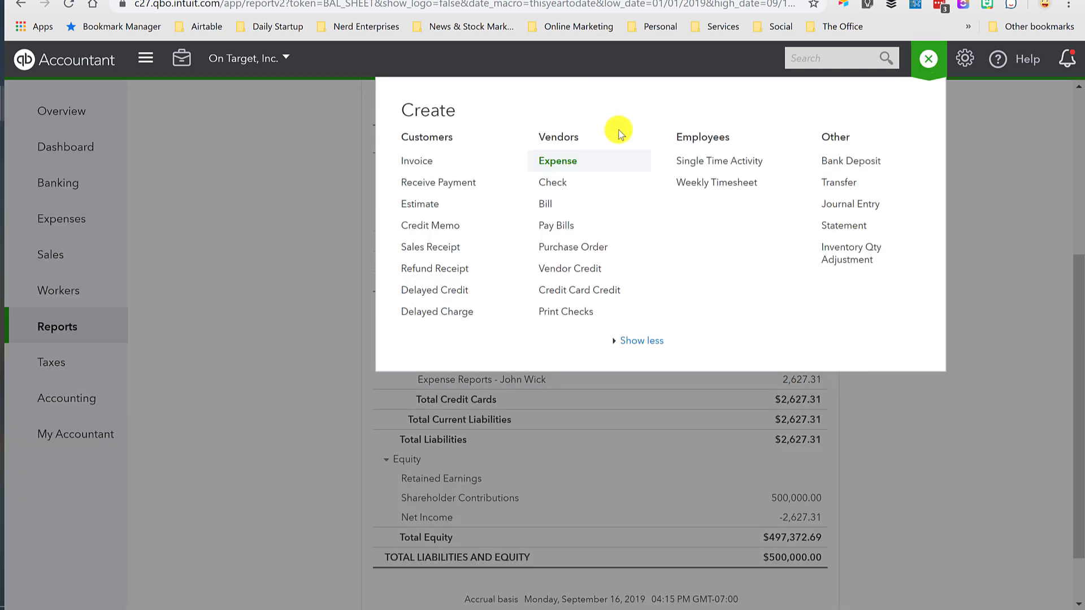
left_click(564, 180)
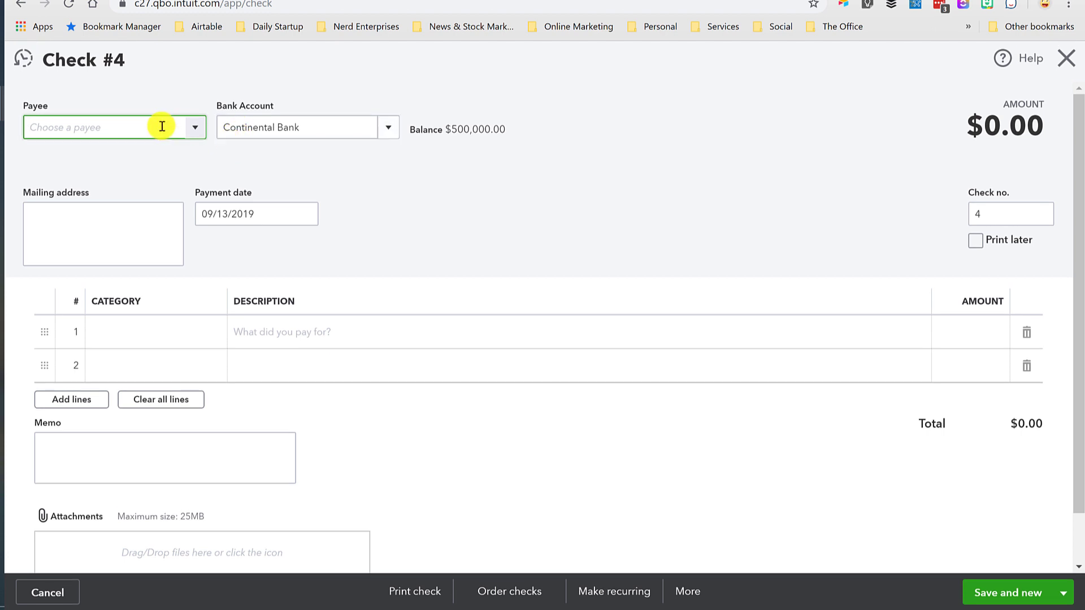
left_click(172, 335)
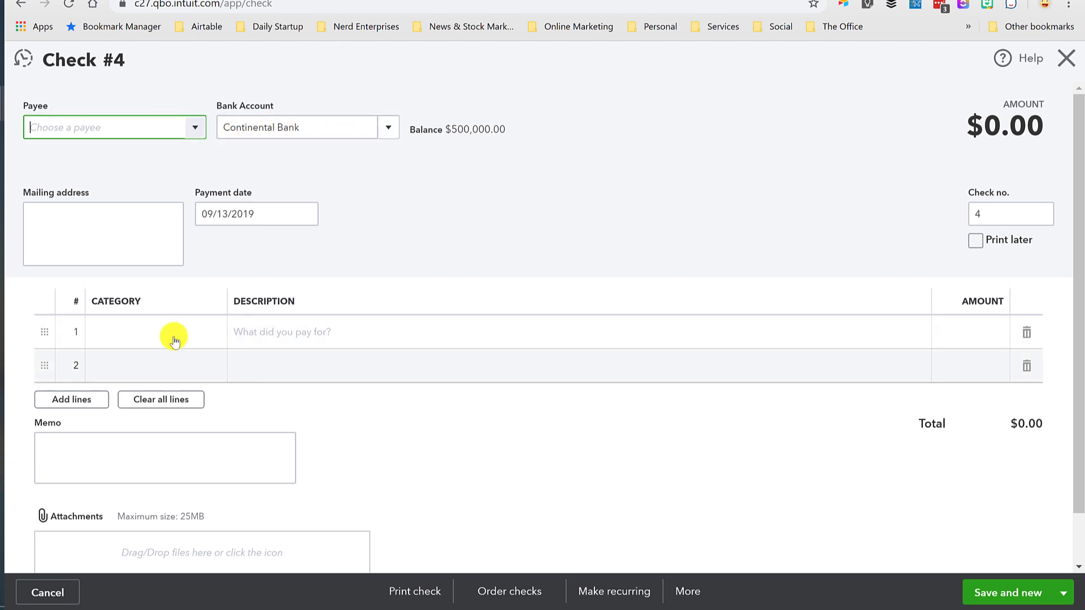
type("john")
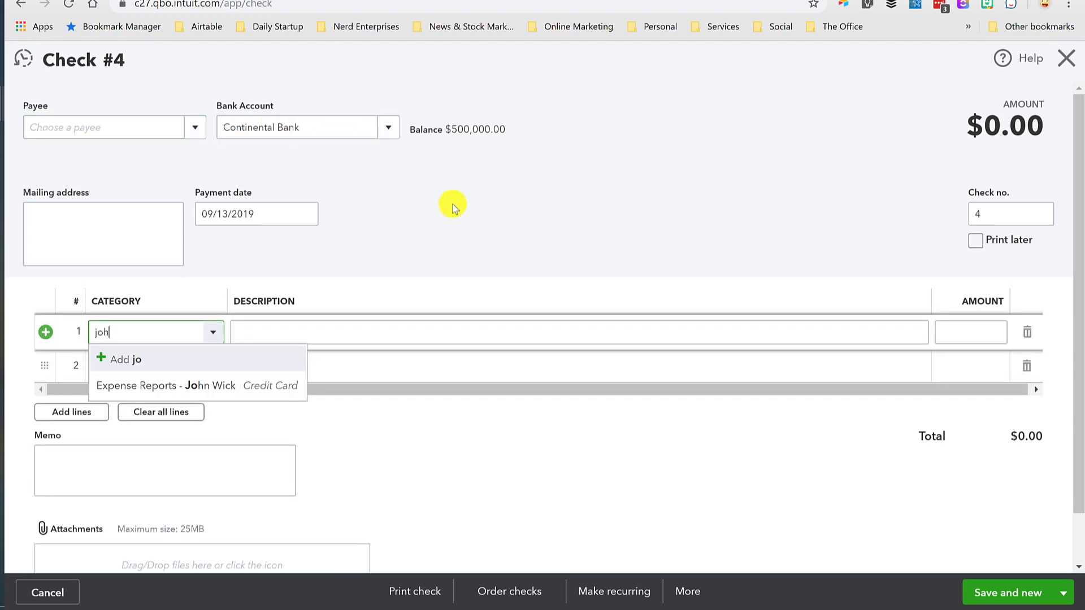
left_click(228, 386)
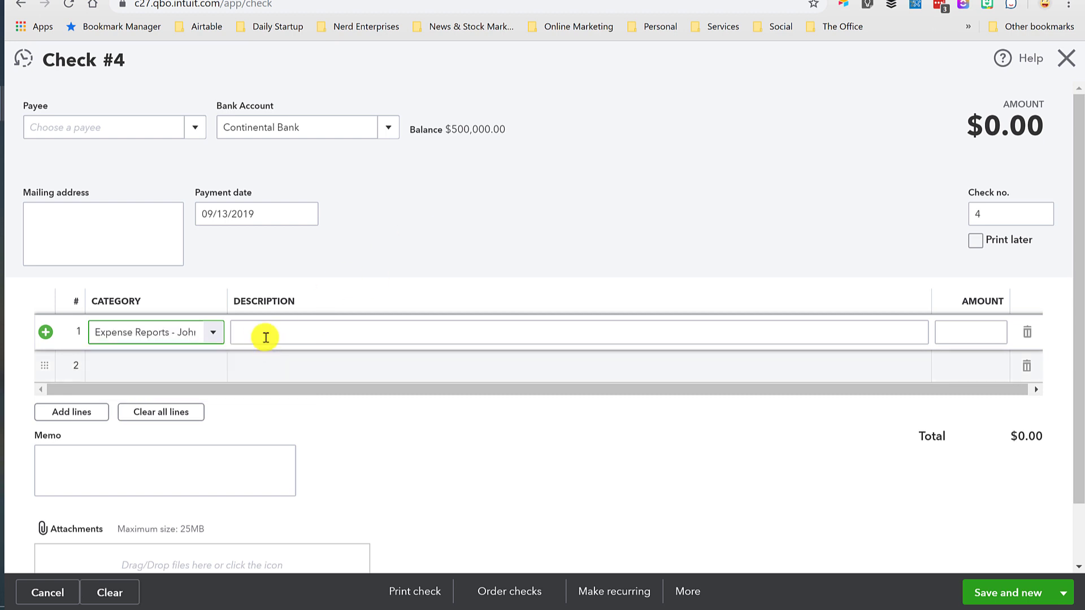
key("Tab")
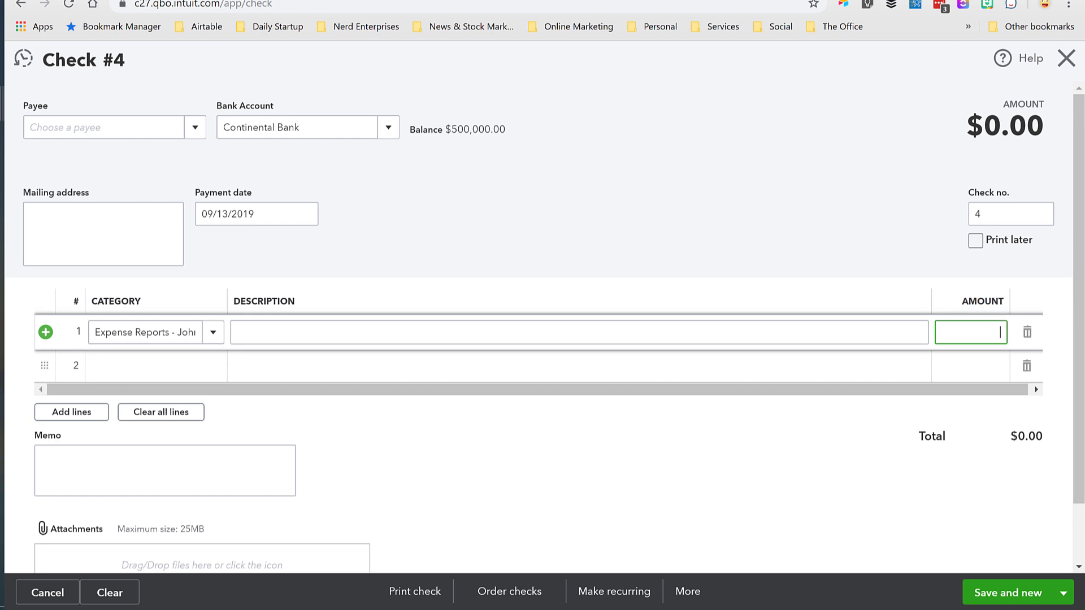
left_click(1064, 59)
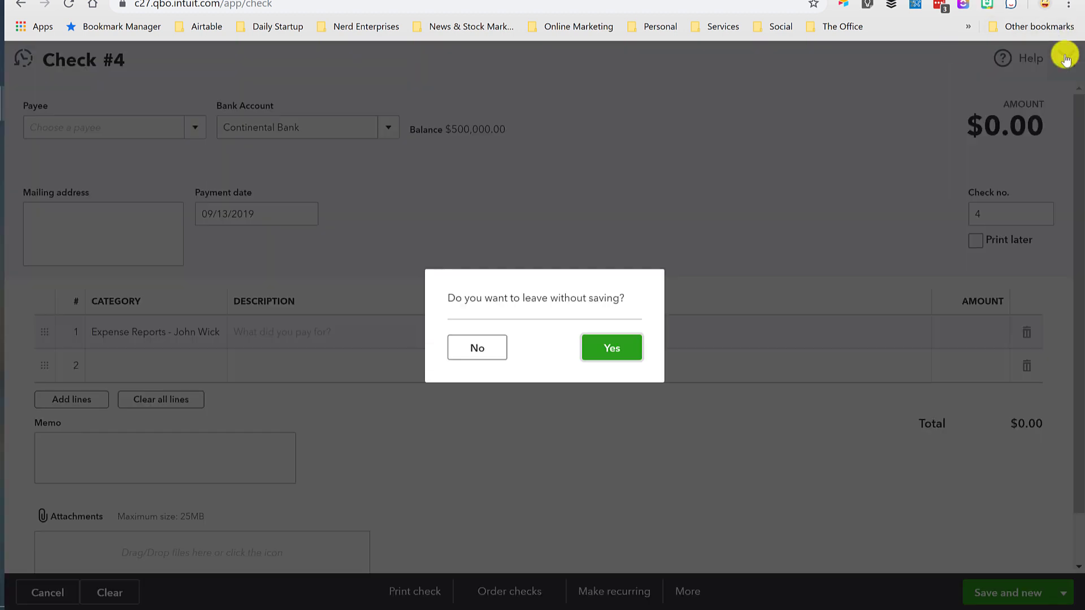
left_click(610, 349)
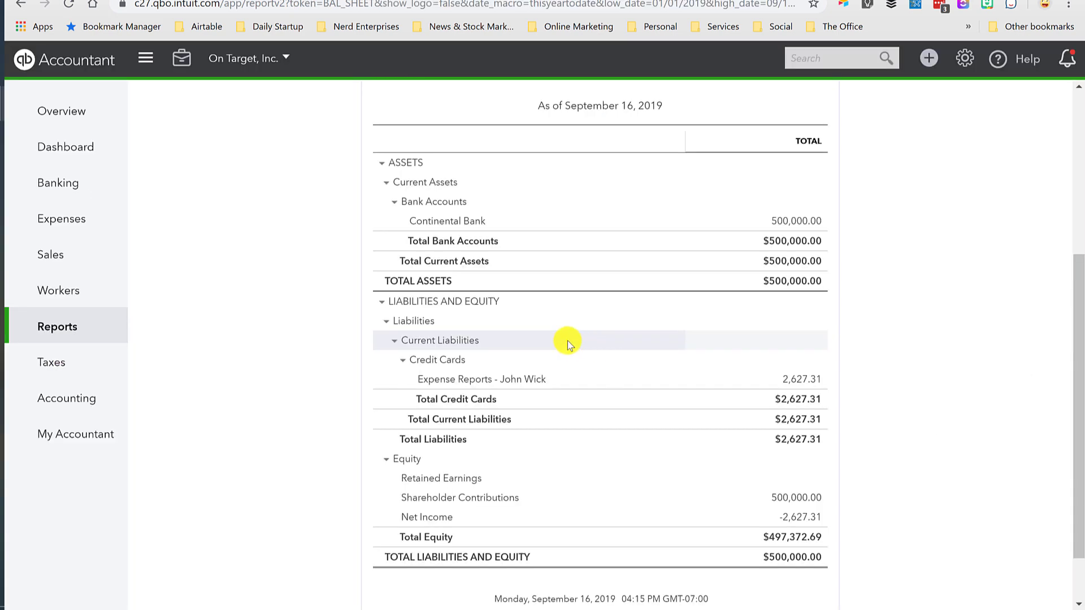
Drill into the 2,627.31 Expense Reports balance to list its transactions for January 1 – September 16, 2019
scroll(788, 404, "down", 1)
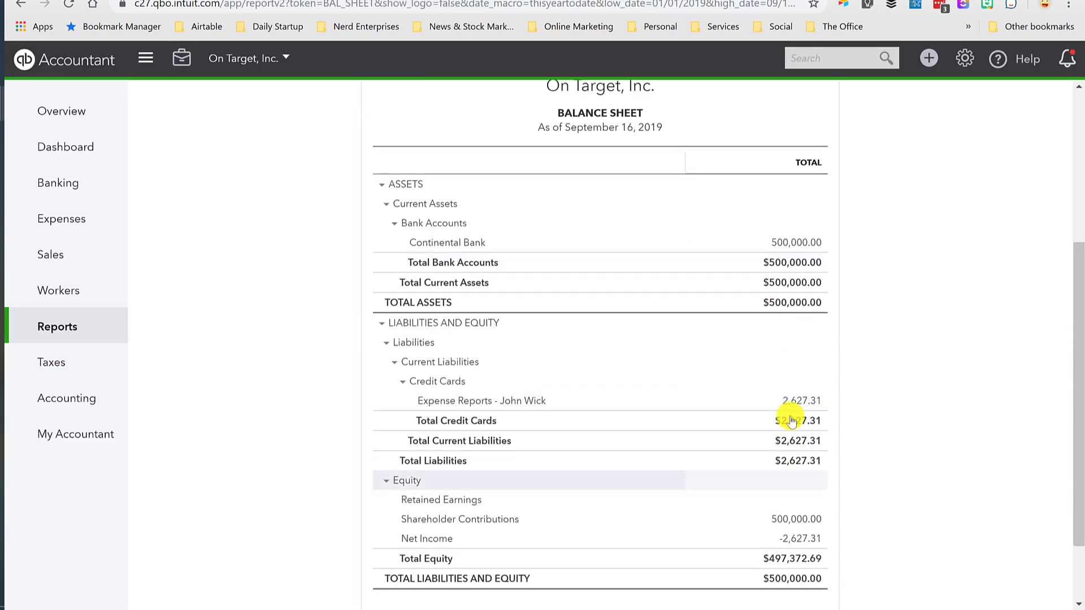
left_click(788, 402)
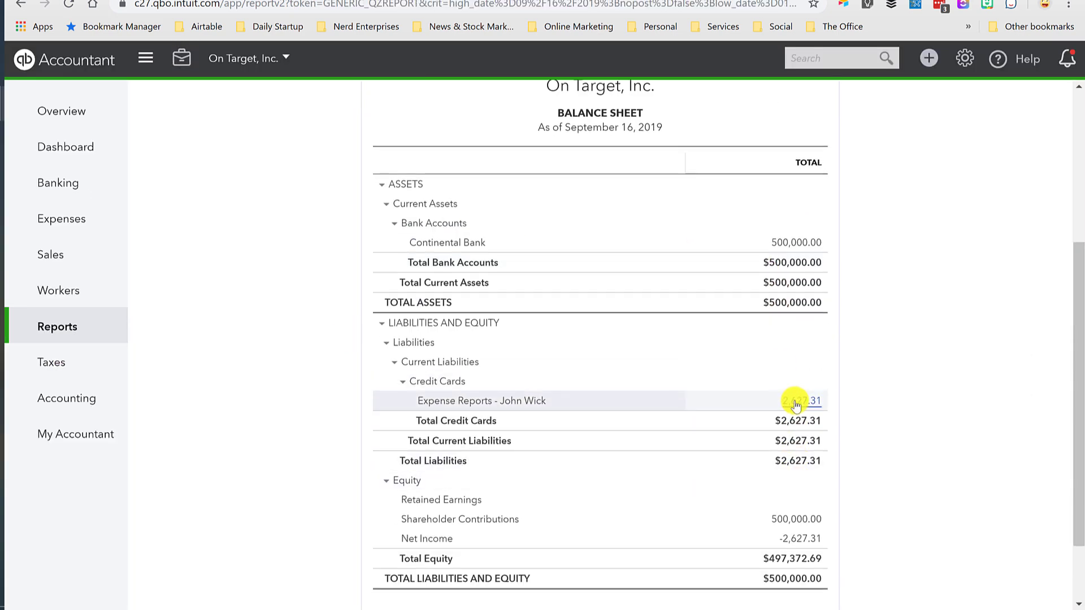
scroll(832, 436, "right", 4)
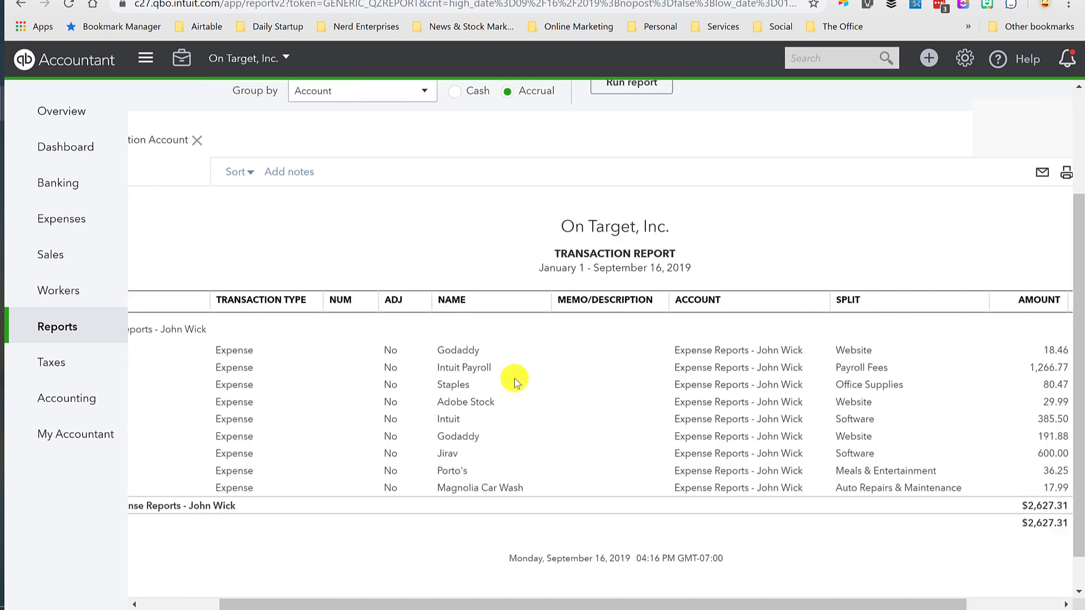
scroll(487, 378, "up", 3)
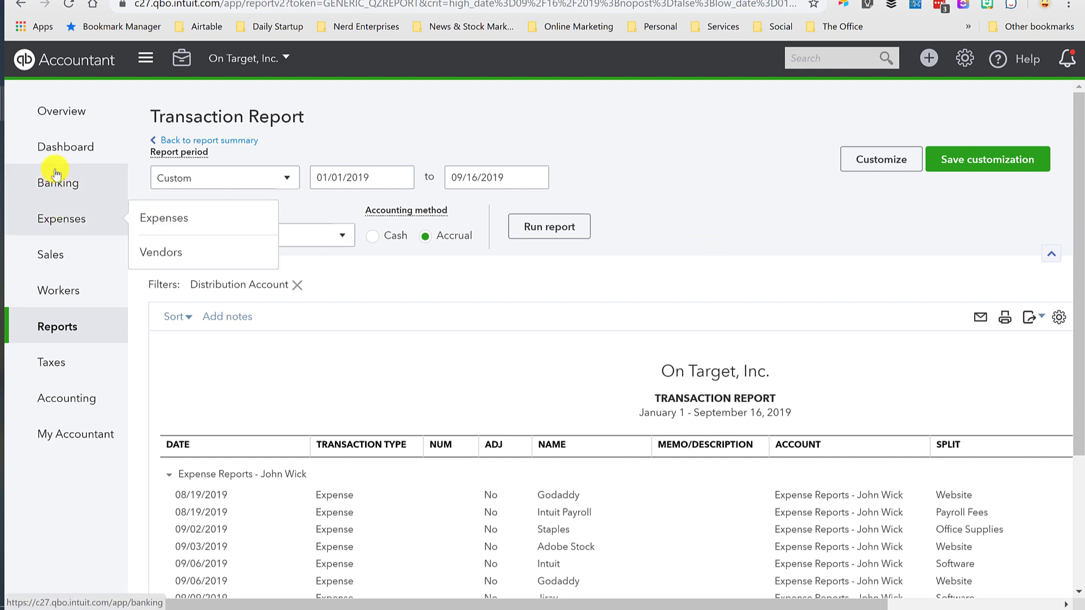
mouse_move(53, 256)
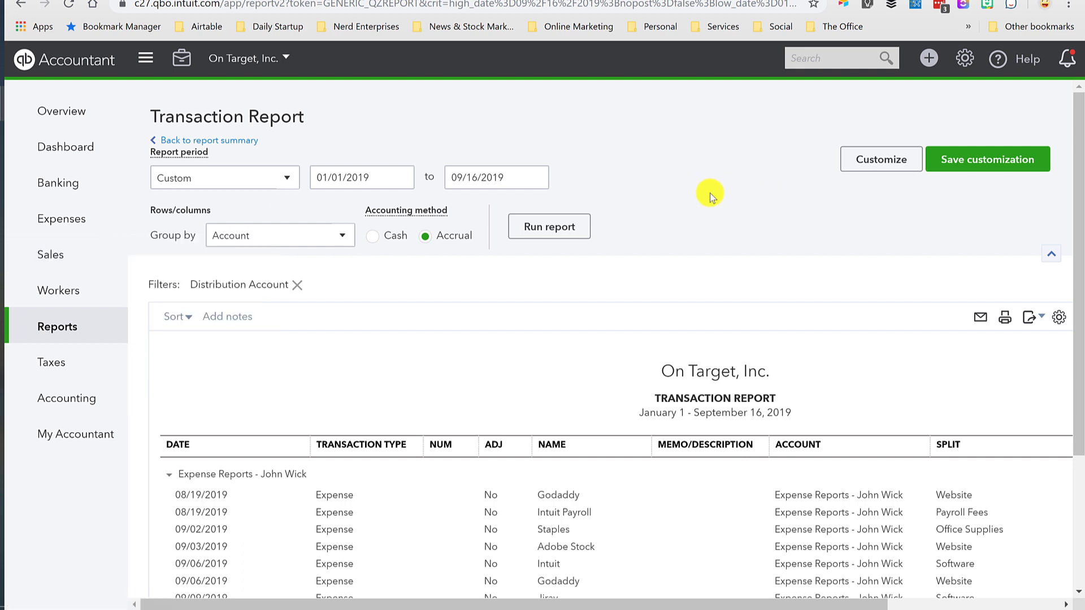
Start a new check with Porto's as the payee
left_click(925, 63)
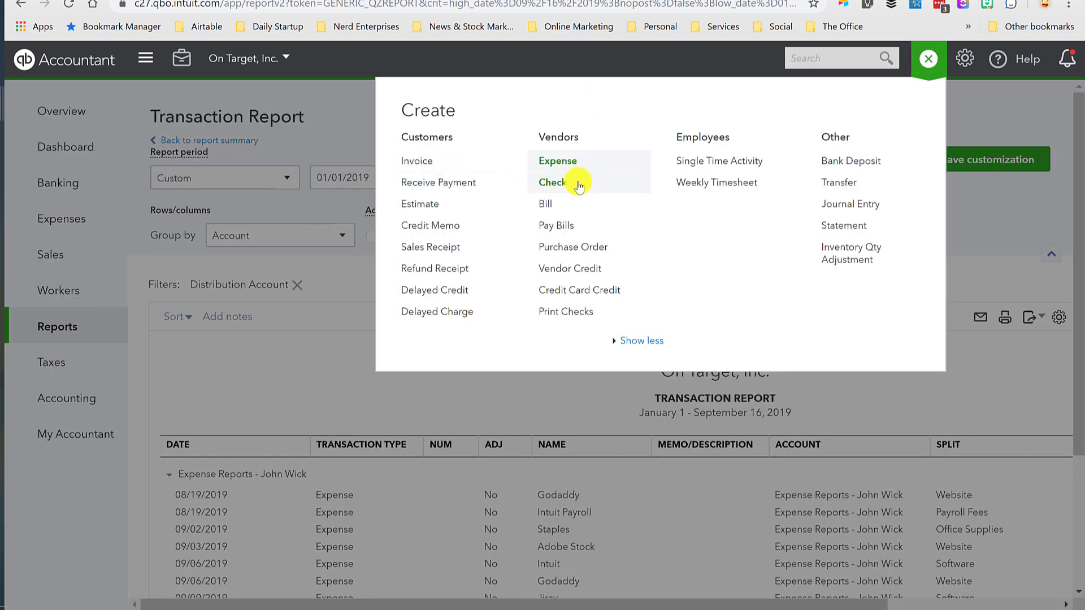
left_click(557, 190)
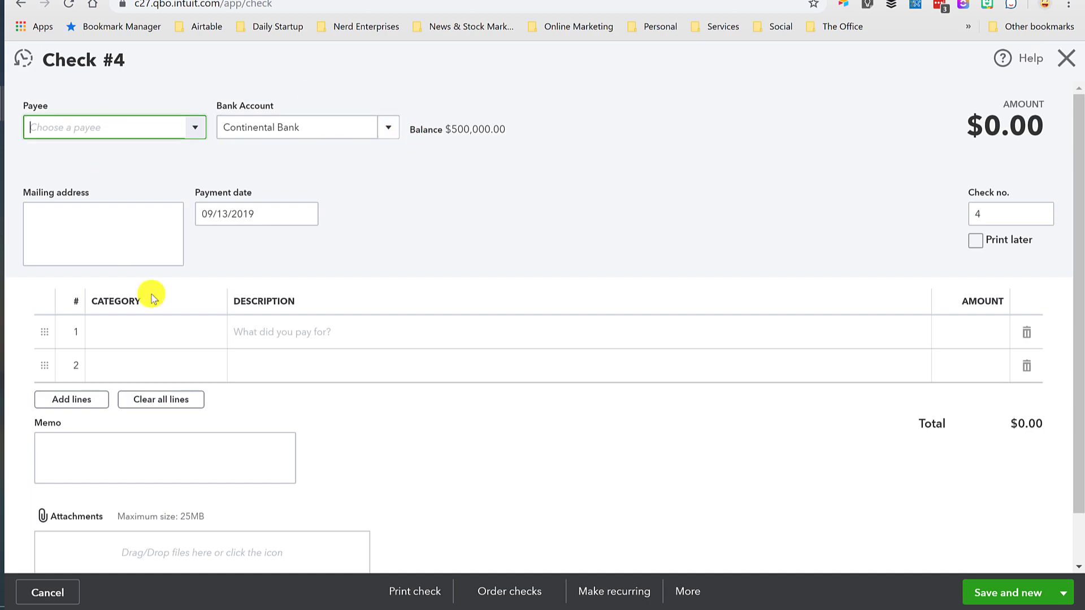
left_click(155, 341)
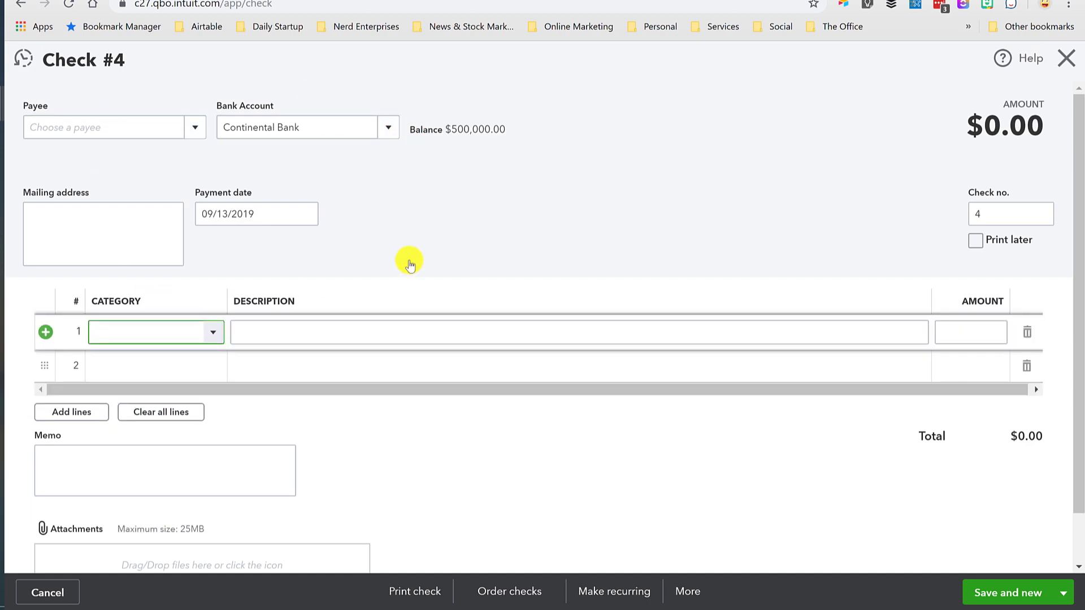
left_click(160, 133)
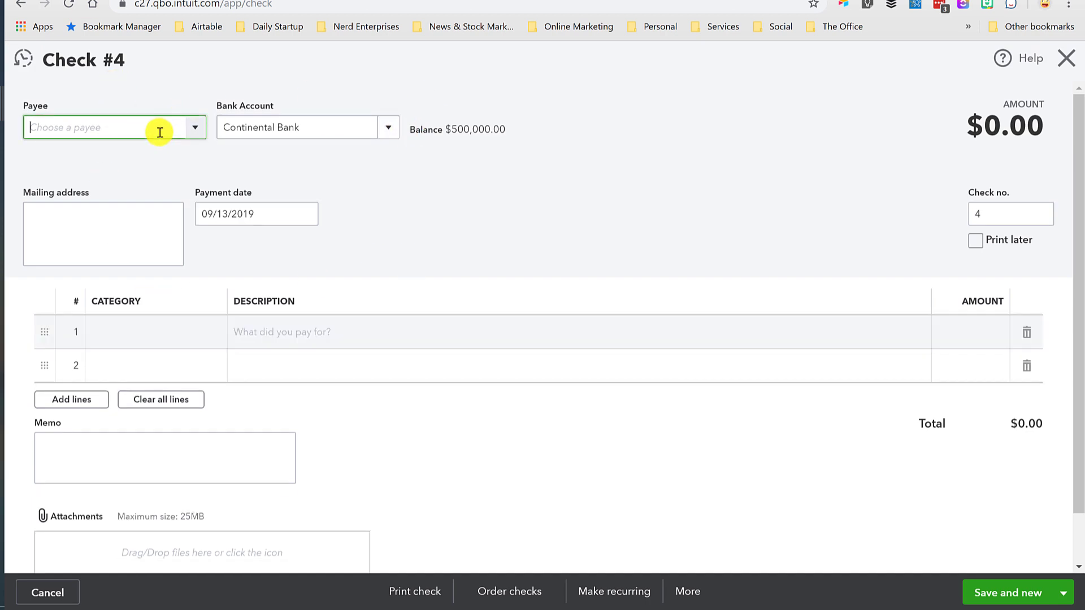
type("Porto's")
key("Tab")
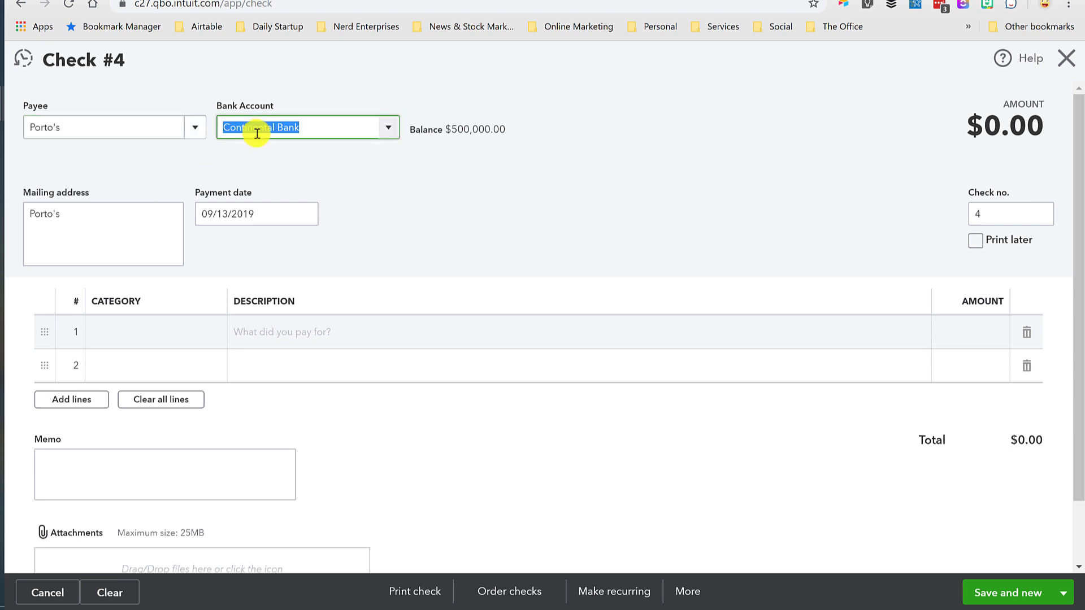
Set the check's first category line to the Expense Reports account
left_click(180, 345)
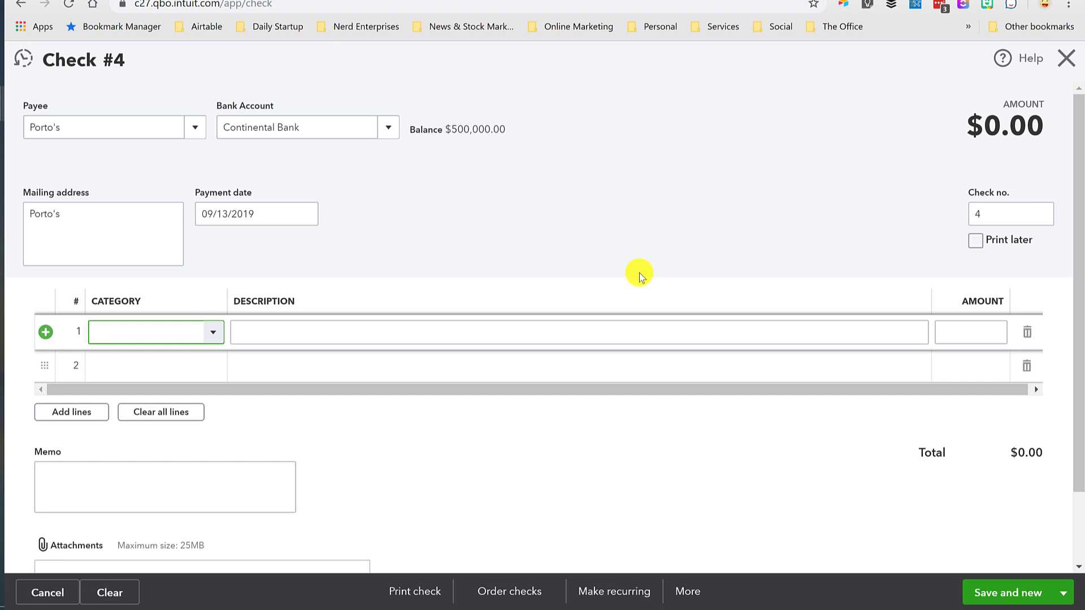
type("expe")
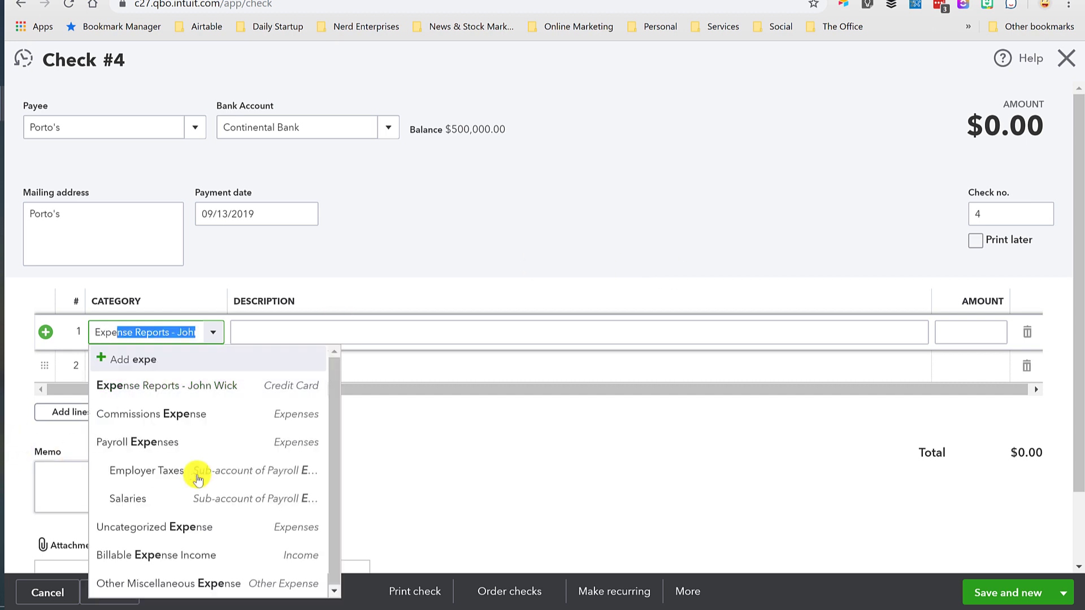
left_click(235, 331)
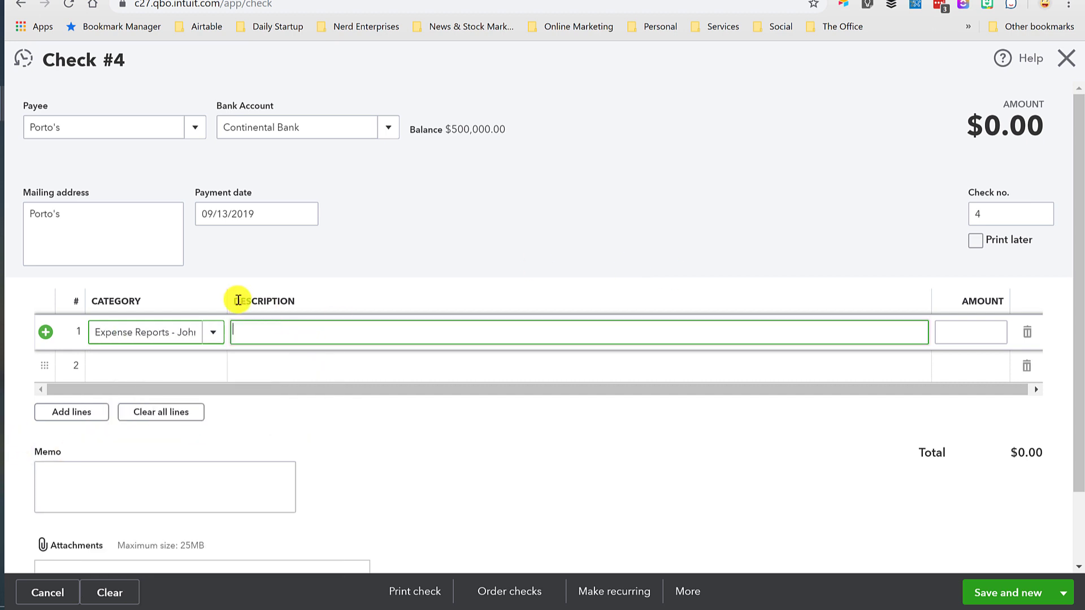
left_click_drag(225, 302, 309, 303)
left_click(356, 336)
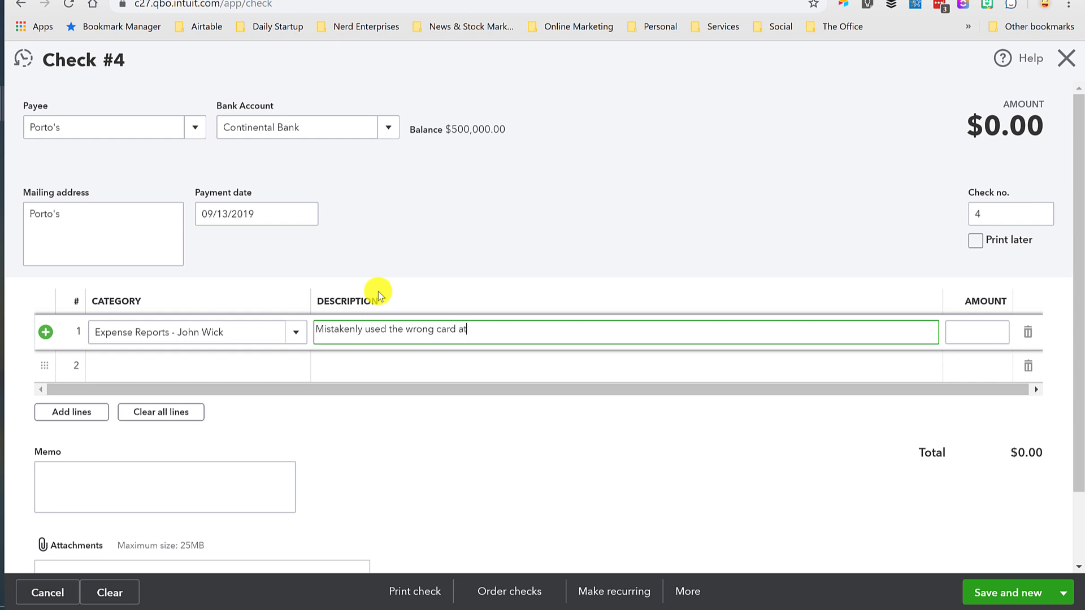
Add the wrong-card line description and amount 56.80, then save and close the check
type(".")
key("Tab")
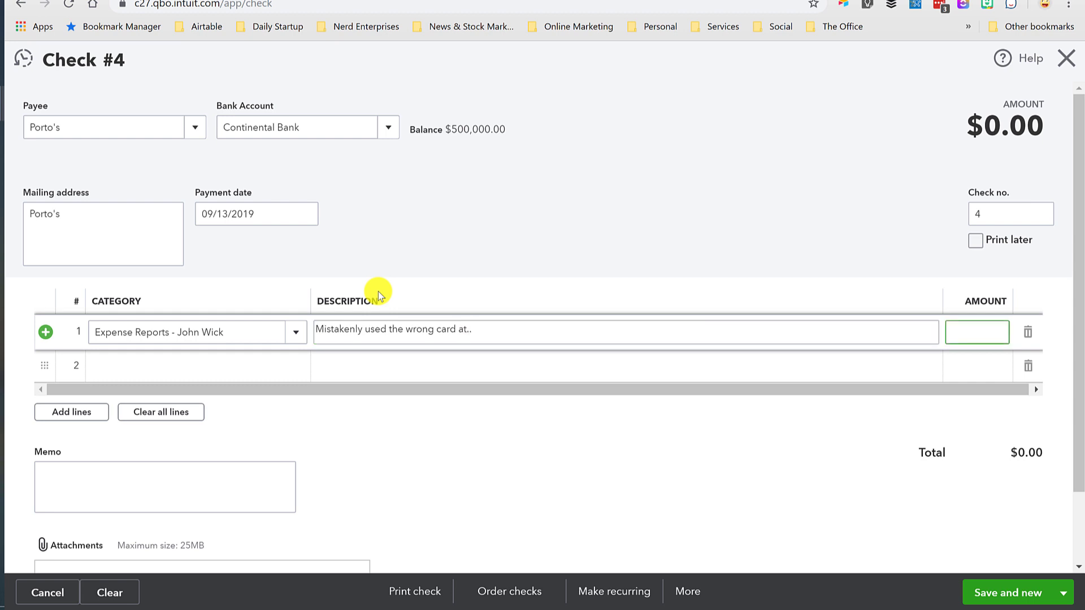
type("56.80")
key("Tab")
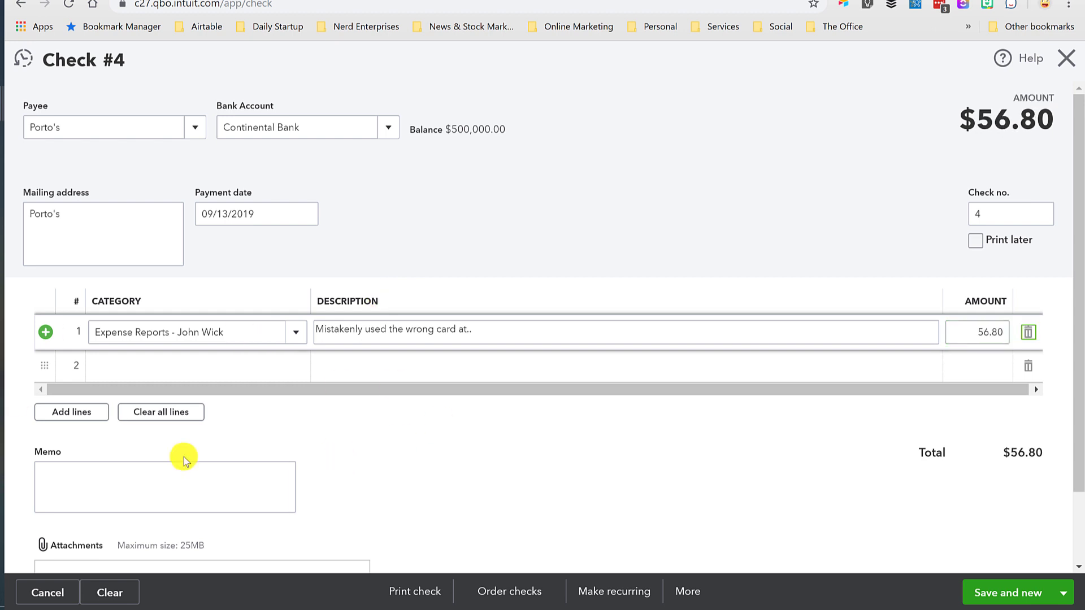
left_click(1063, 592)
left_click(1006, 573)
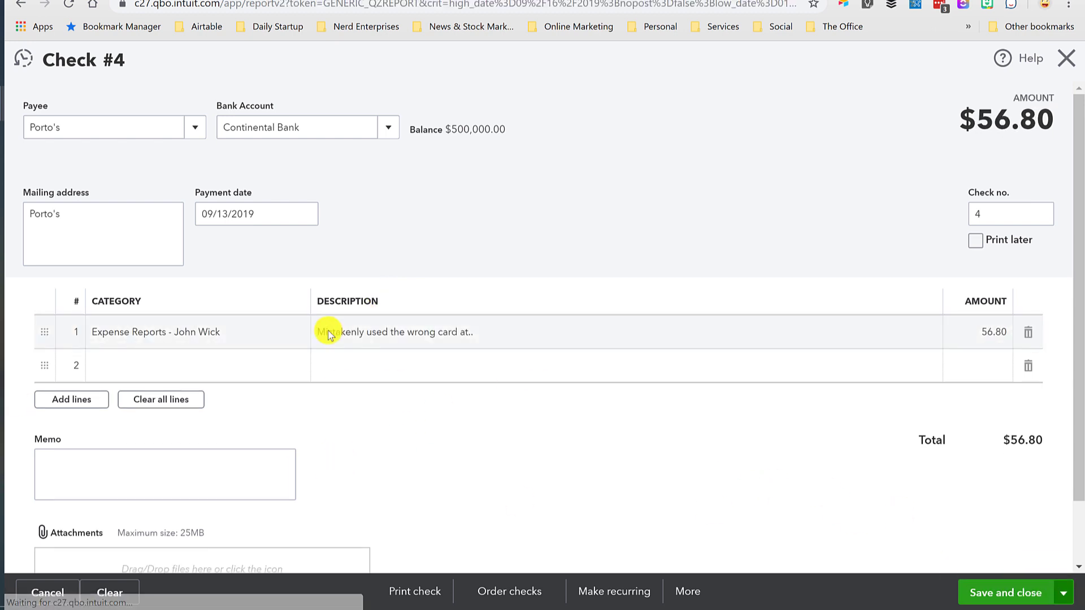
Scroll the Transaction Report to reveal the AMOUNT and BALANCE columns, now totaling 2,570.51
scroll(879, 516, "down", 3)
scroll(873, 541, "right", 5)
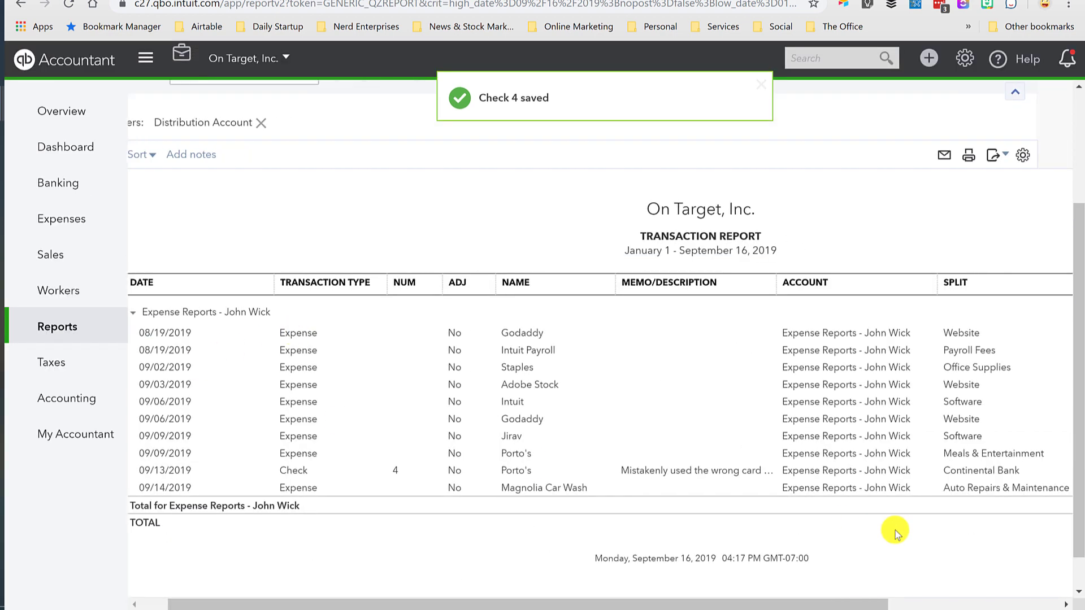